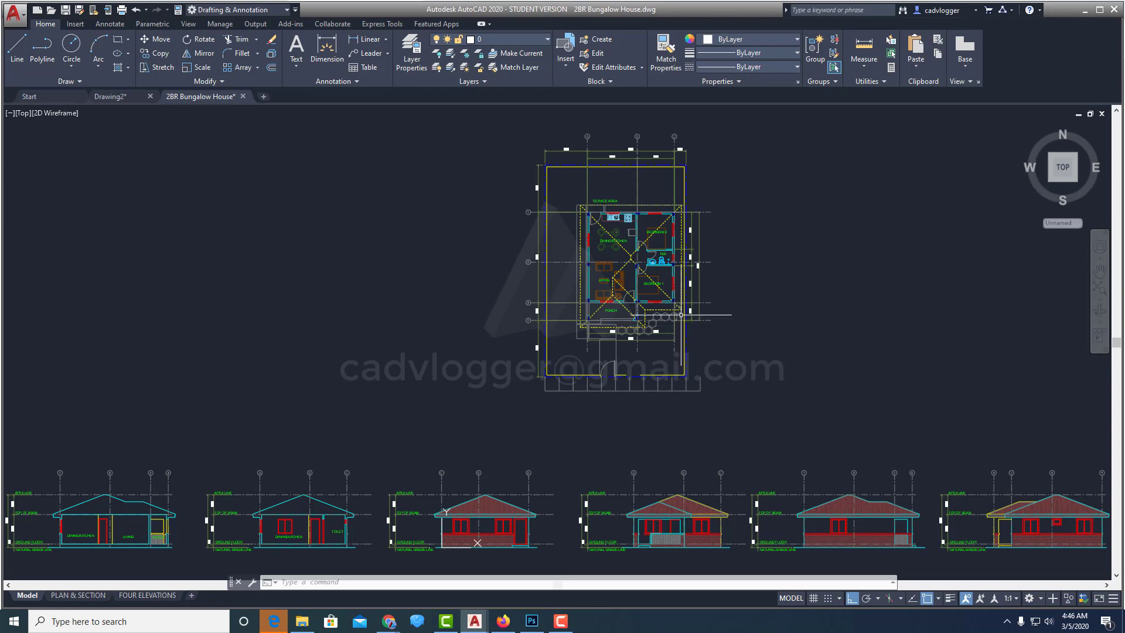
# - Save the zoomed floor-plan display as model view 'DINING - CURRENT DISPLAY' using Current display
pyautogui.moveTo(678, 319); pyautogui.dragTo(605, 356, button='middle')
pyautogui.scroll(4, 576, 316)
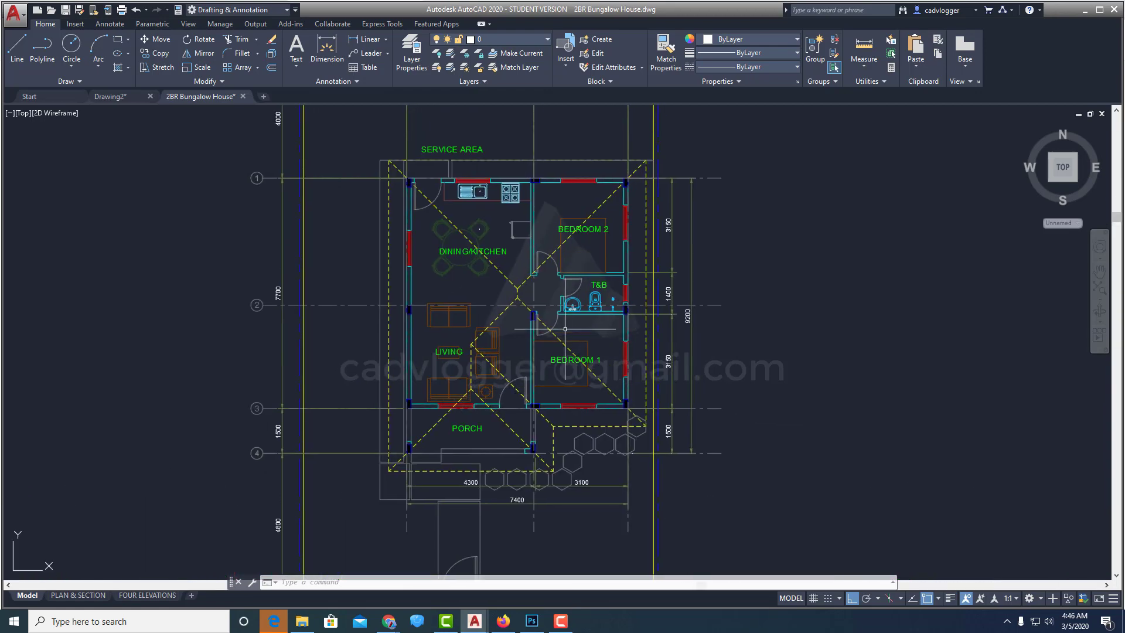
pyautogui.write('VIEW')
pyautogui.click(599, 356)
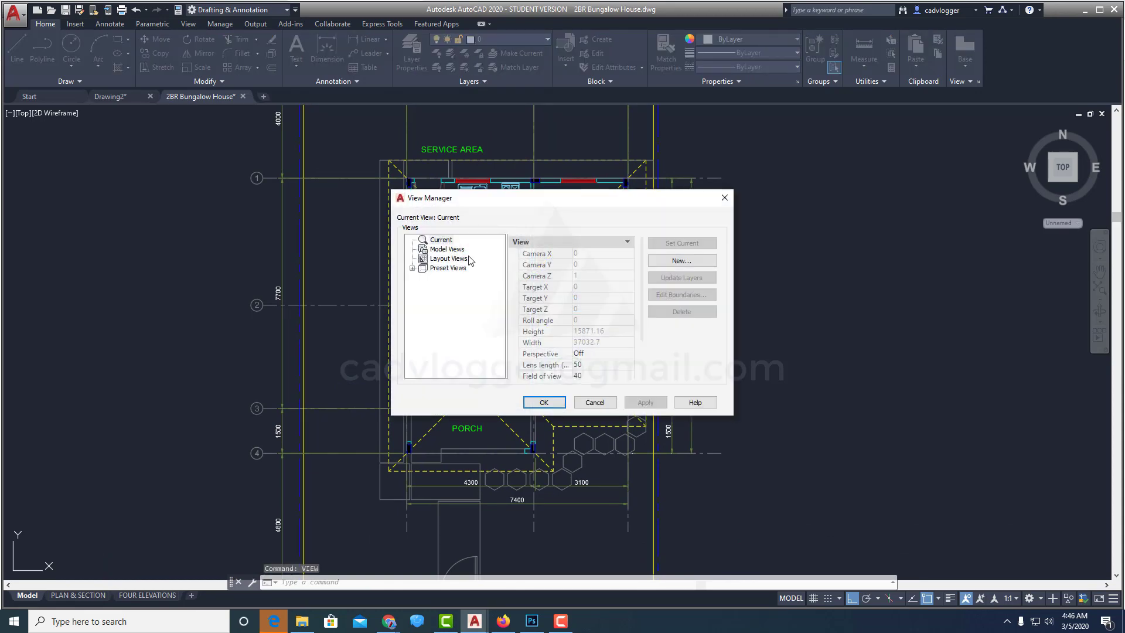
pyautogui.click(447, 250)
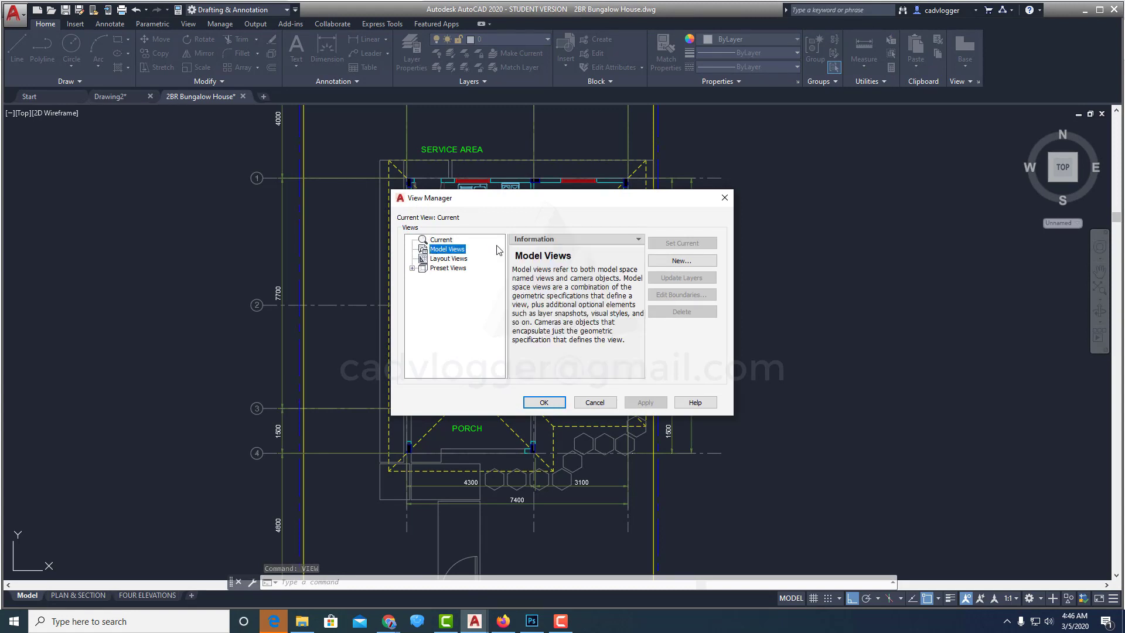
pyautogui.click(683, 262)
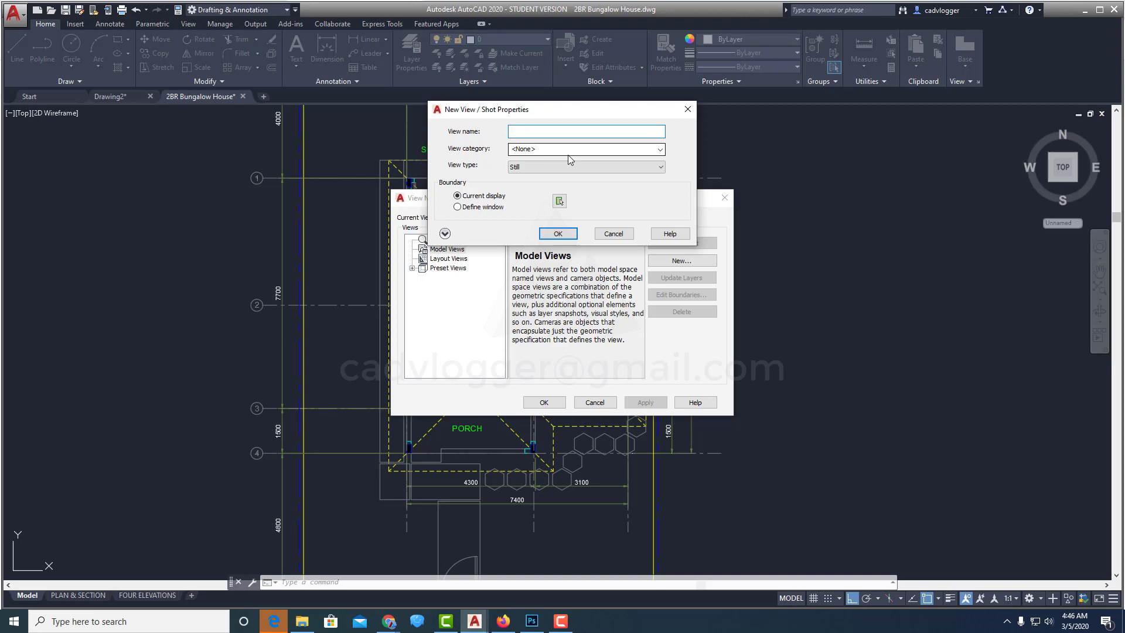
pyautogui.write('DINING -')
pyautogui.write('CURRENT DI')
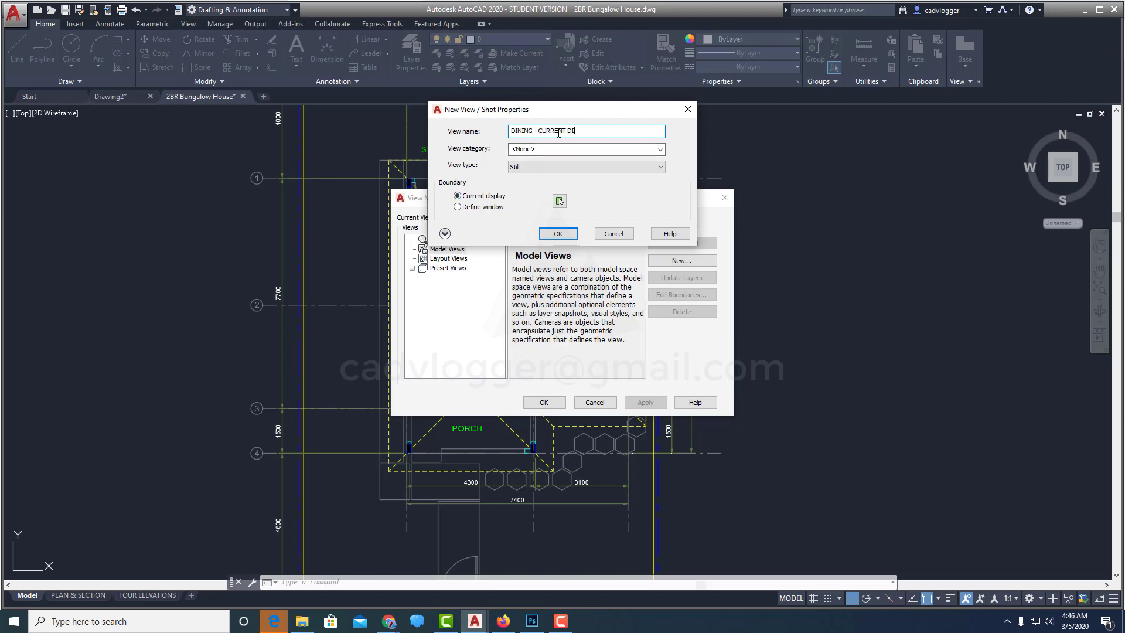
pyautogui.write('SPLAY')
pyautogui.click(444, 234)
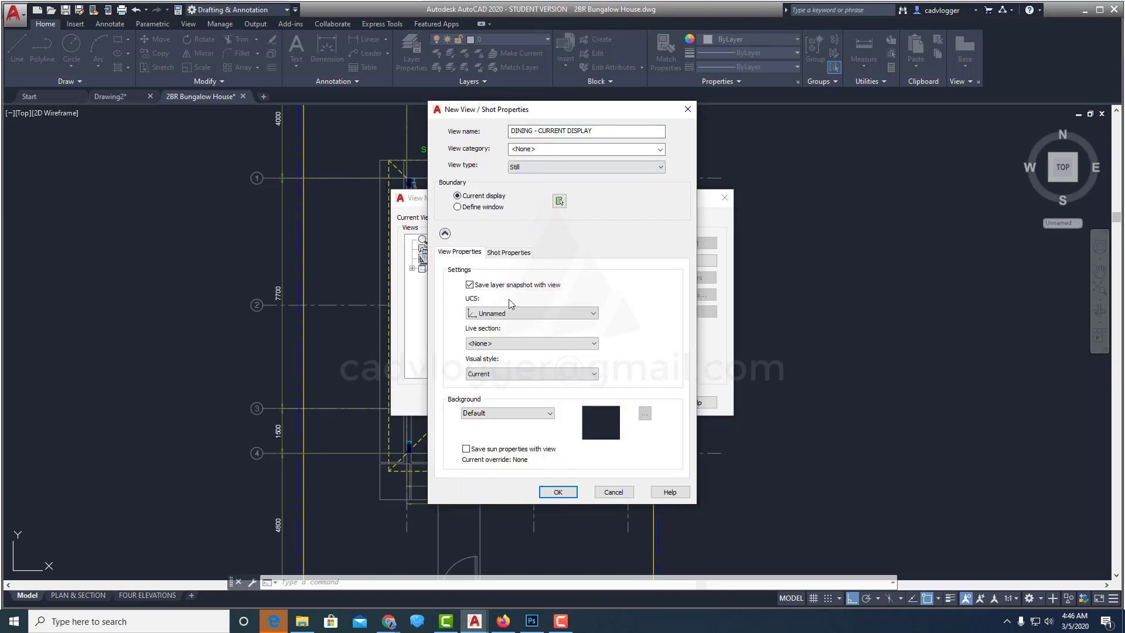
pyautogui.click(558, 493)
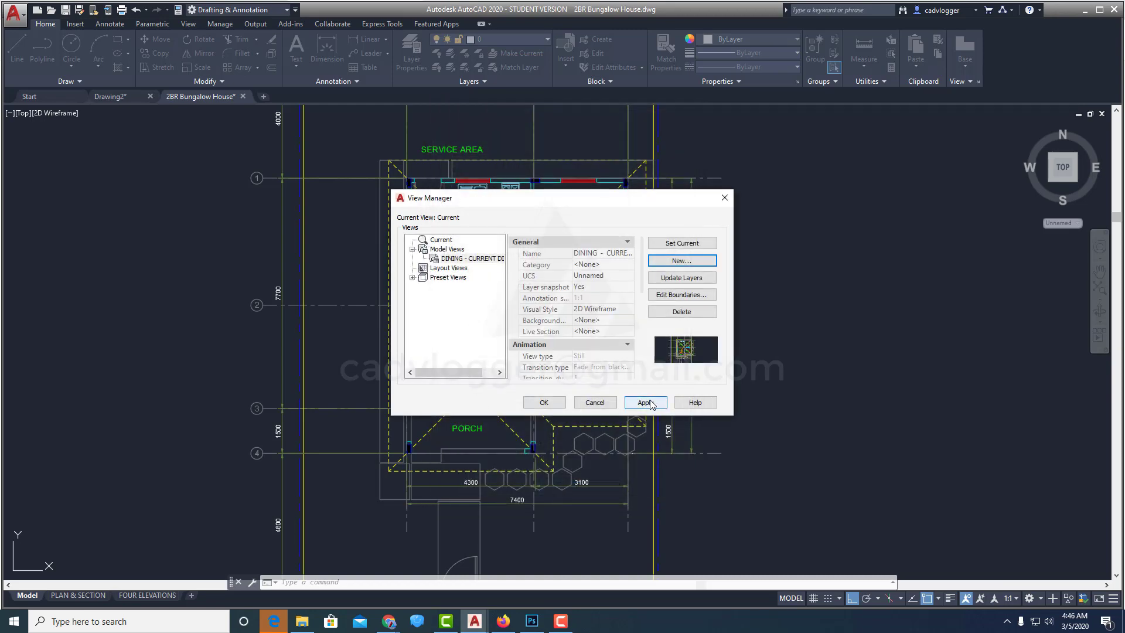
pyautogui.click(544, 402)
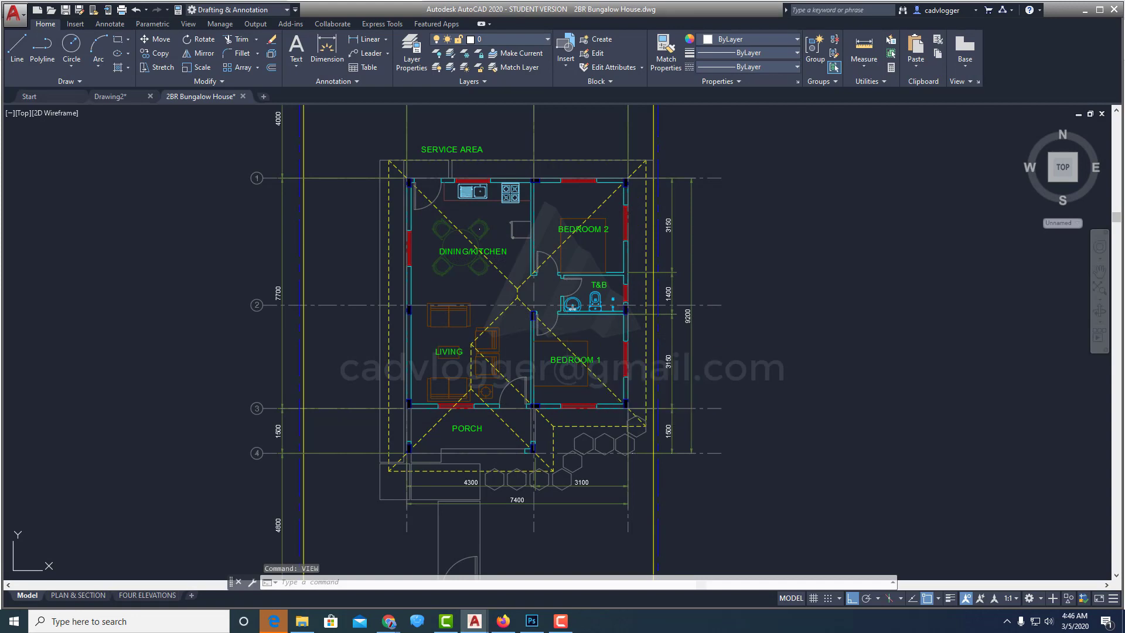
# - Create model view 'DINING - DEFINE WINDOW' bounded by a window picked around the dining/kitchen area
pyautogui.press('Return')
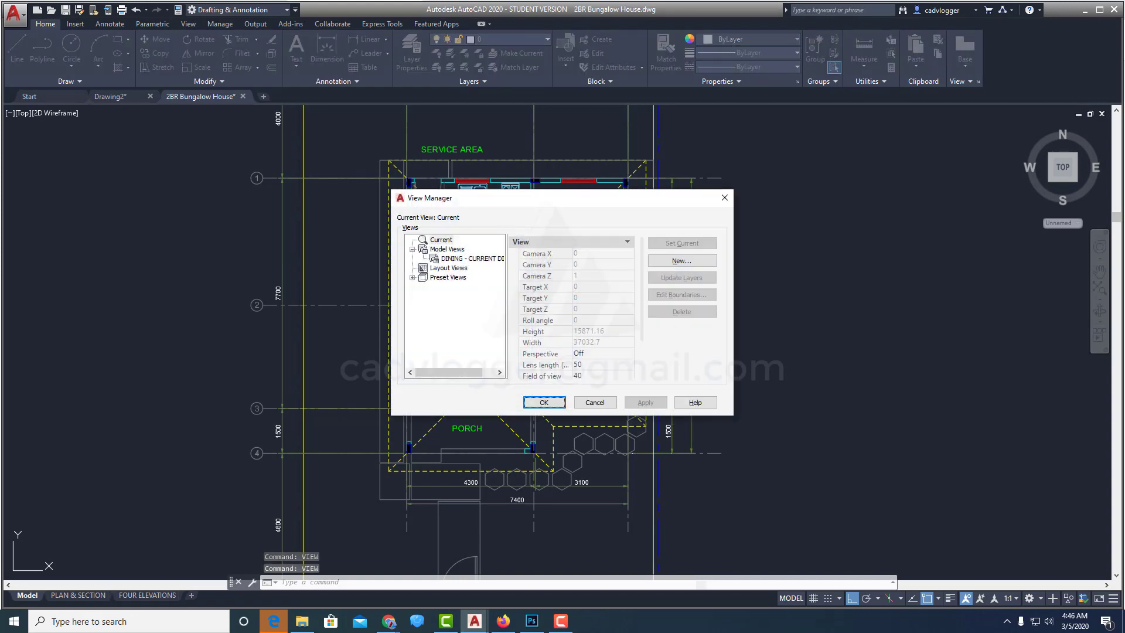
pyautogui.click(447, 249)
pyautogui.click(682, 261)
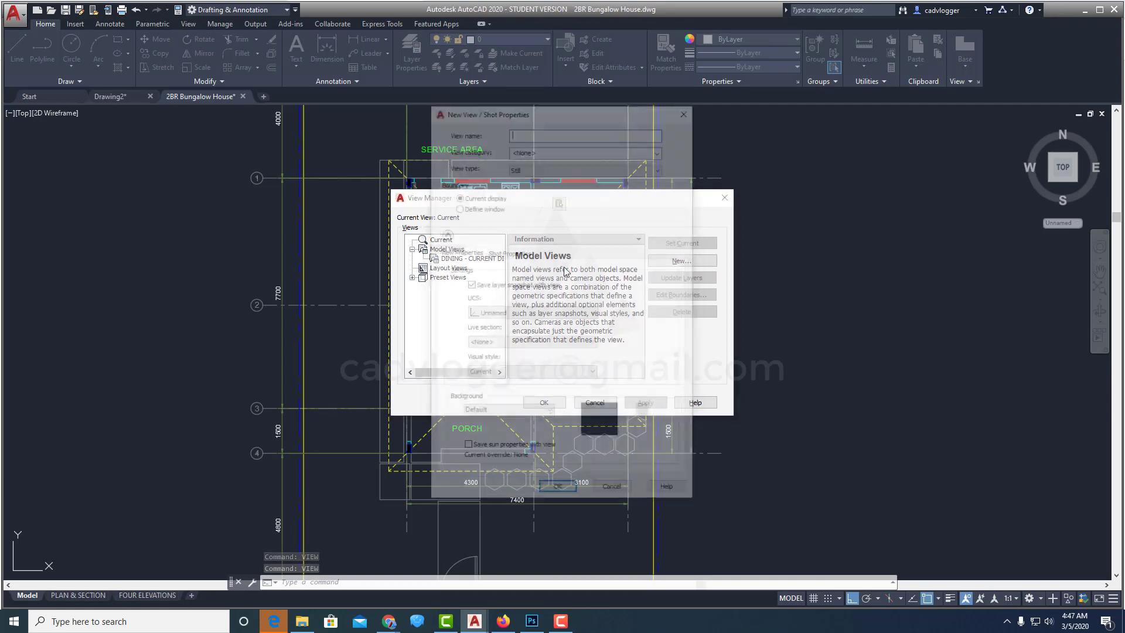
pyautogui.write('DINI')
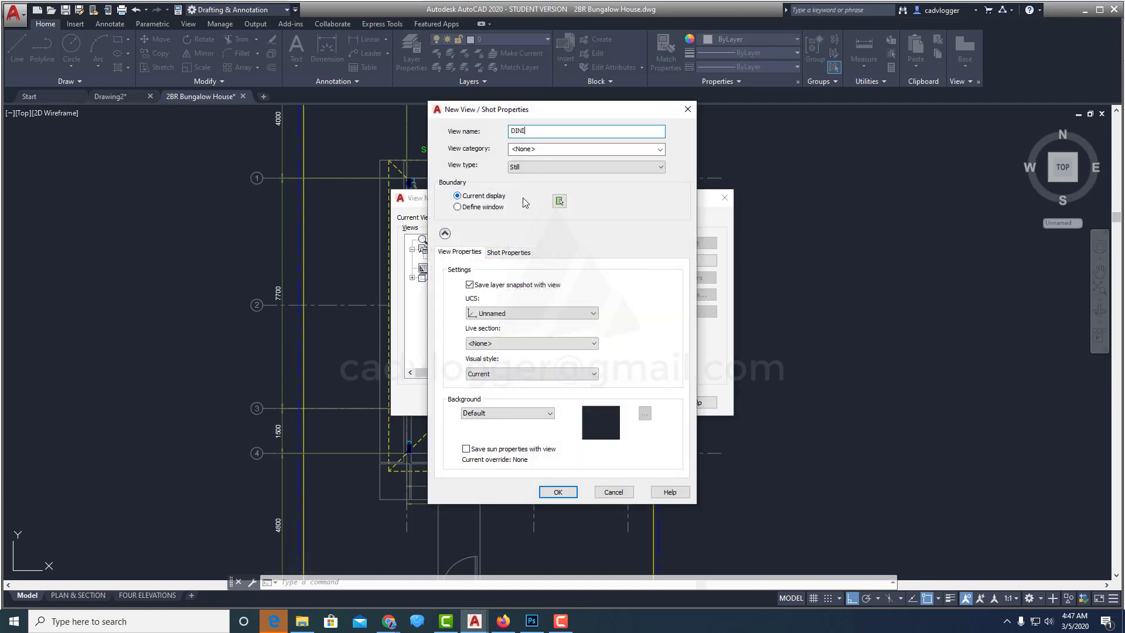
pyautogui.write('NG - DEFINE WINDOW')
pyautogui.click(458, 207)
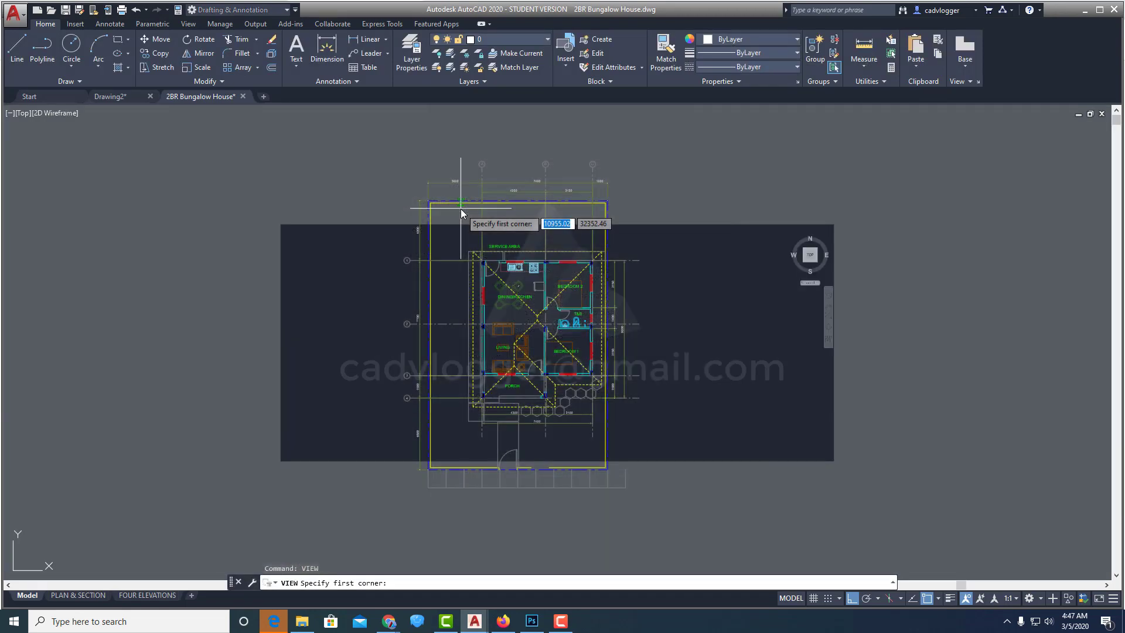
pyautogui.click(483, 326)
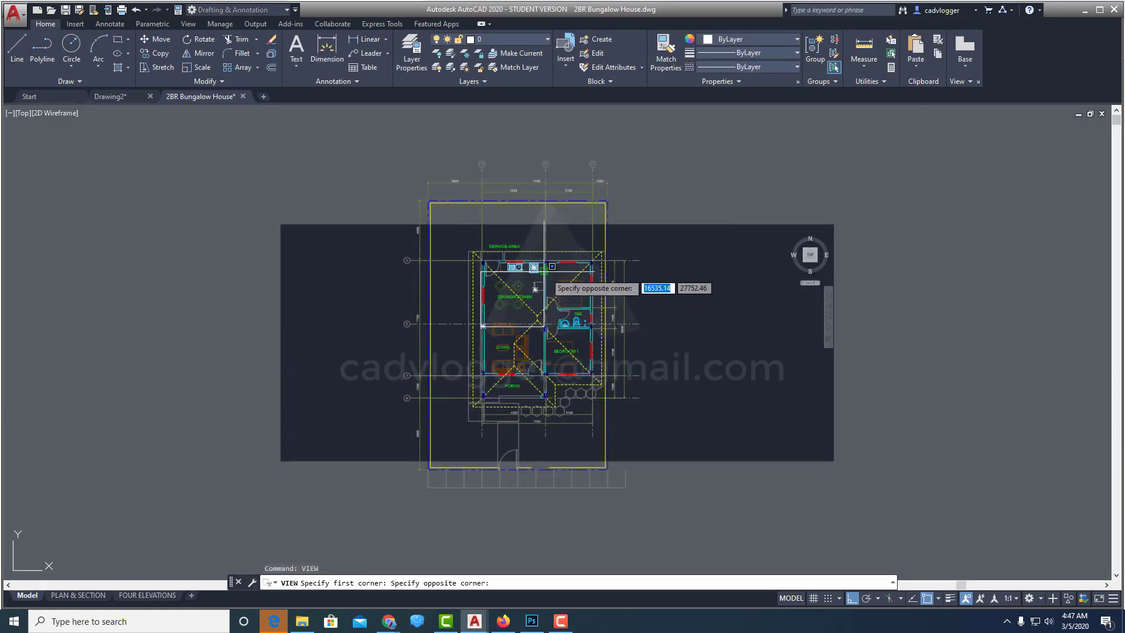
pyautogui.click(553, 256)
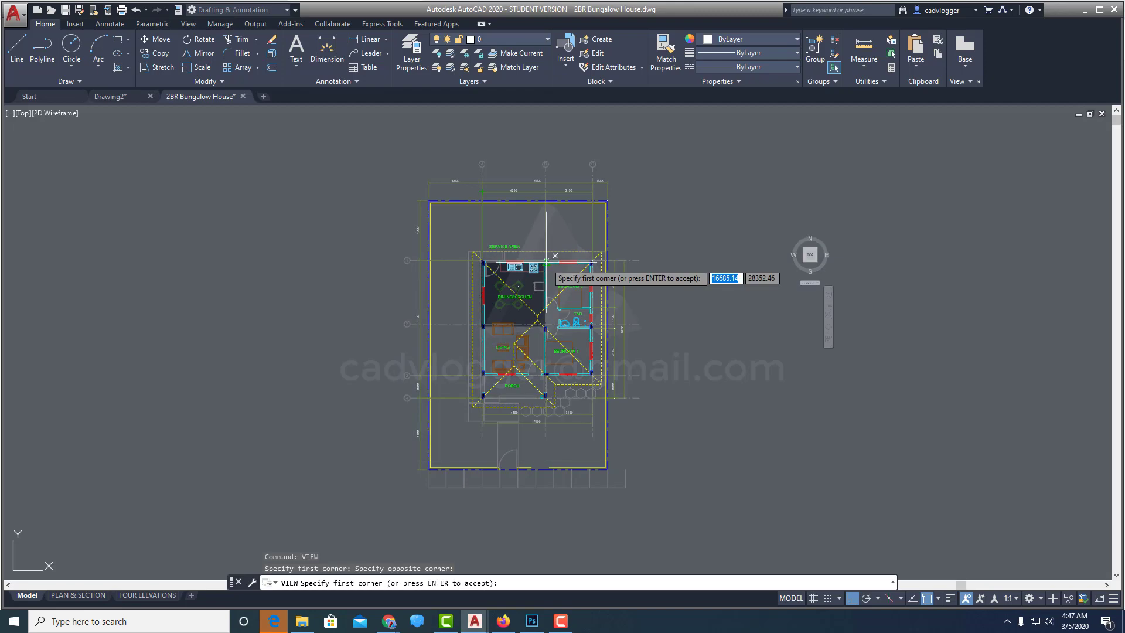
pyautogui.press('Return')
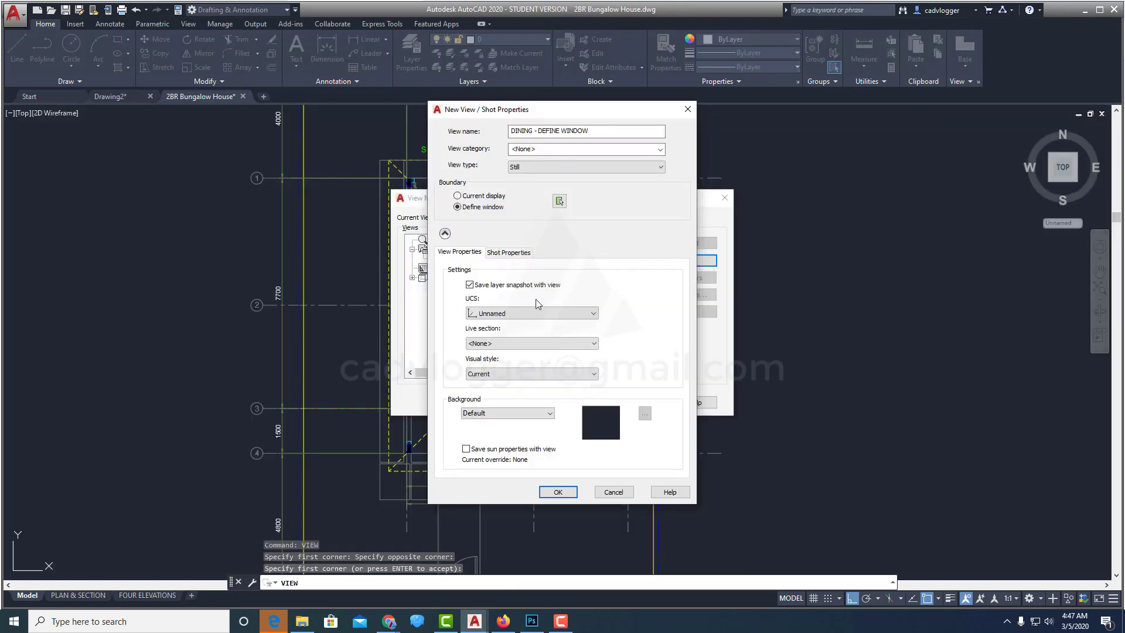
pyautogui.click(557, 486)
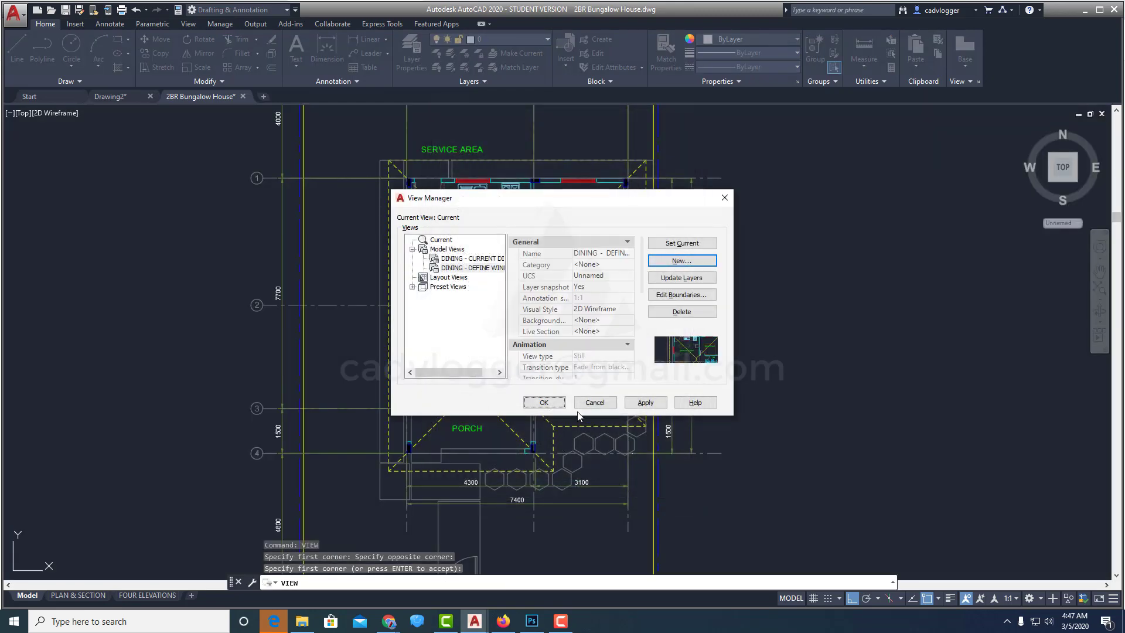
# - Close the View Manager and zoom to the drawing extents
pyautogui.click(547, 403)
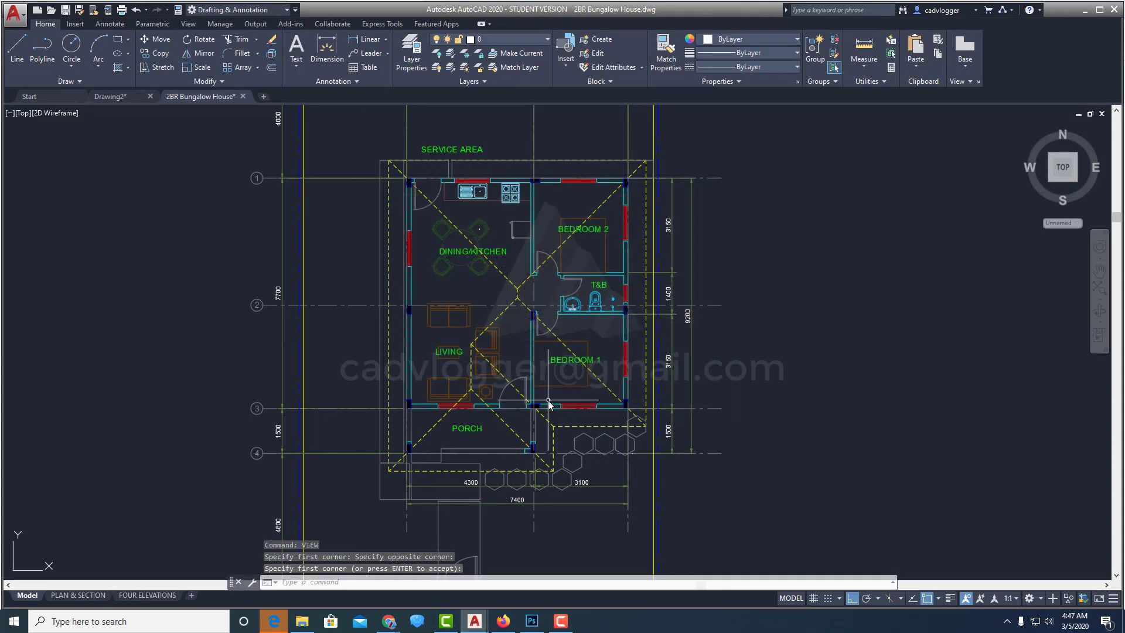
pyautogui.write('z')
pyautogui.press('Return')
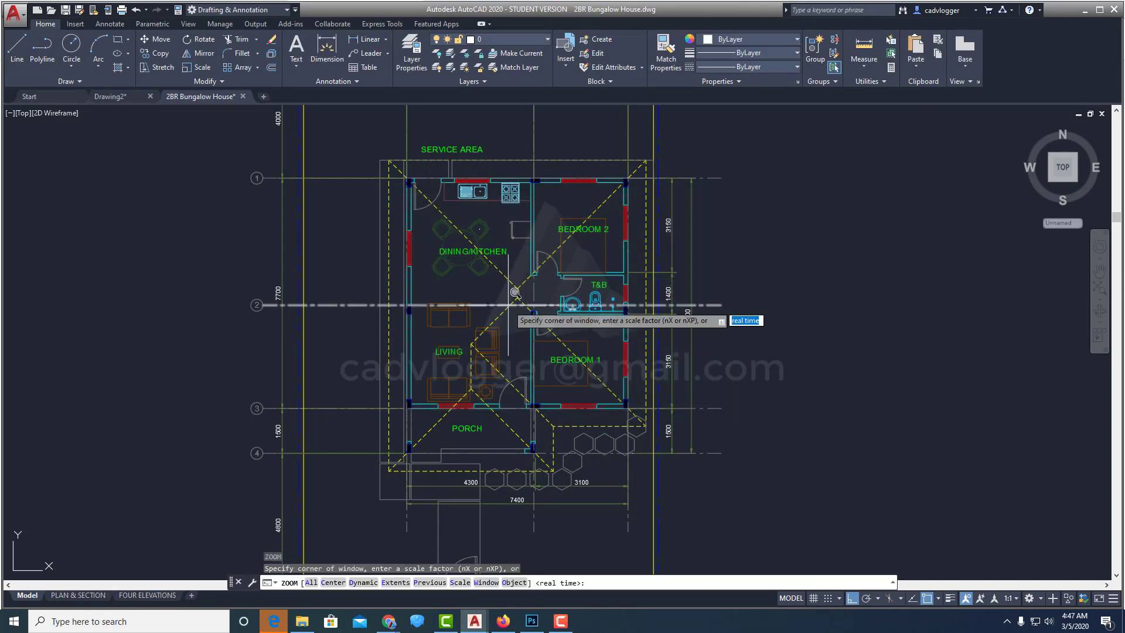
pyautogui.scroll(-2, 548, 283)
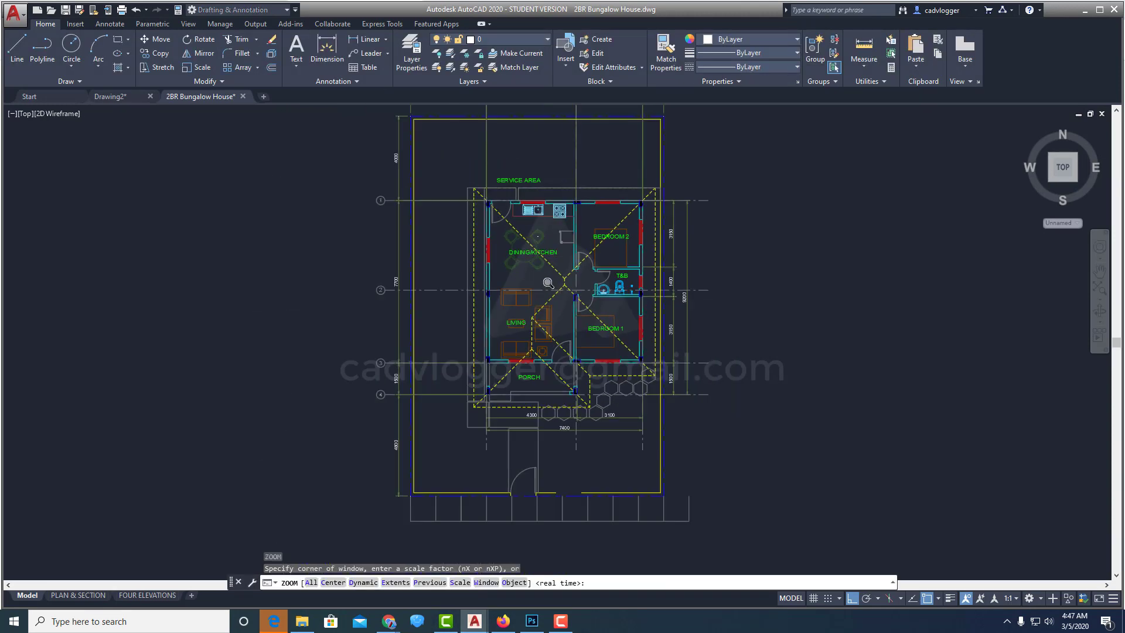
pyautogui.write('e')
pyautogui.press('Return')
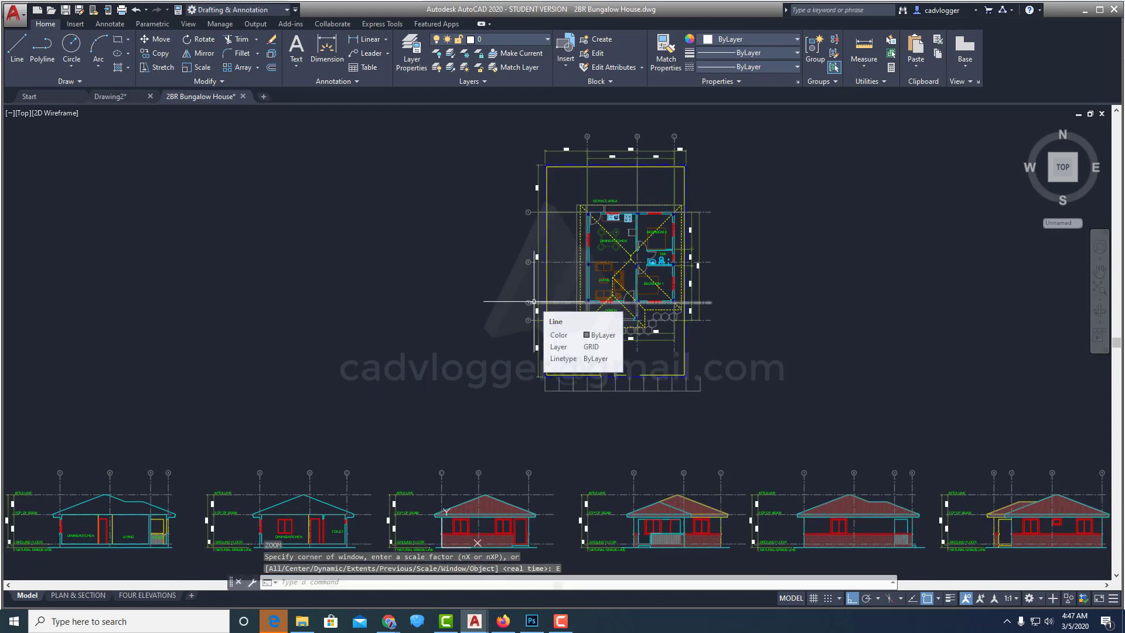
# - Save model view 'EAVES' with a window picked around an elevation's roof eave
pyautogui.write('view')
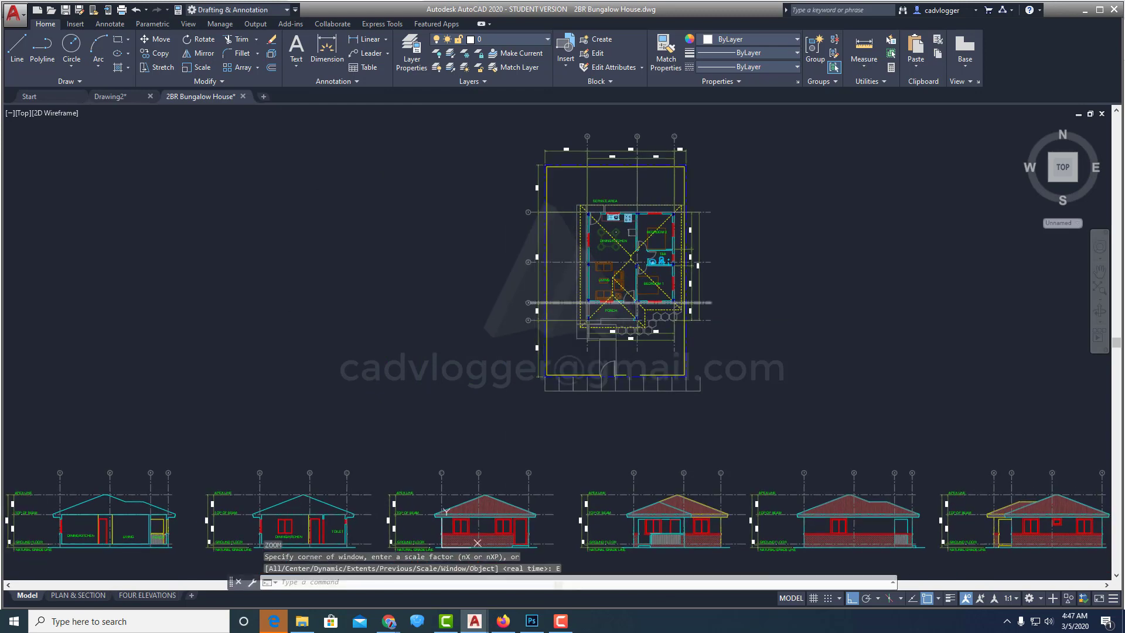
pyautogui.press('Return')
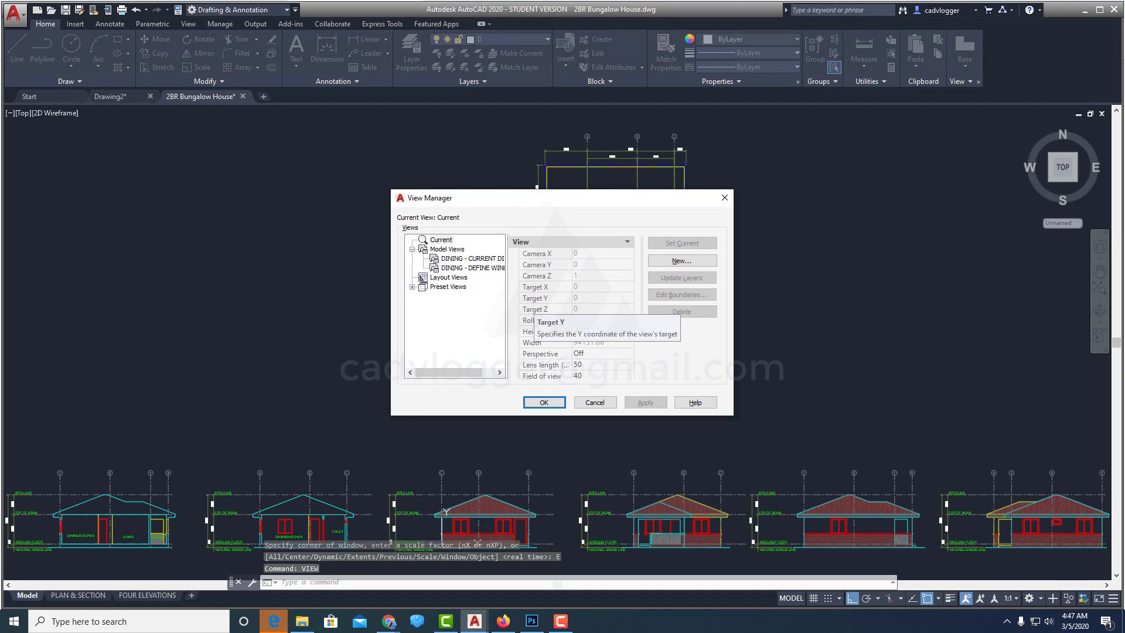
pyautogui.click(670, 262)
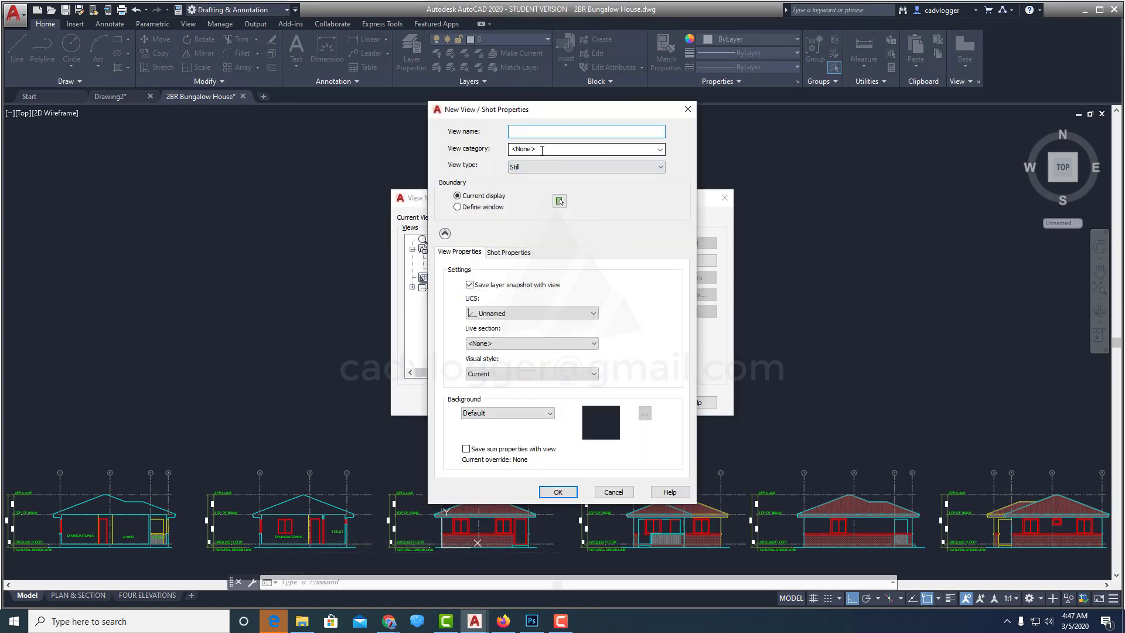
pyautogui.write('EAVES')
pyautogui.click(457, 206)
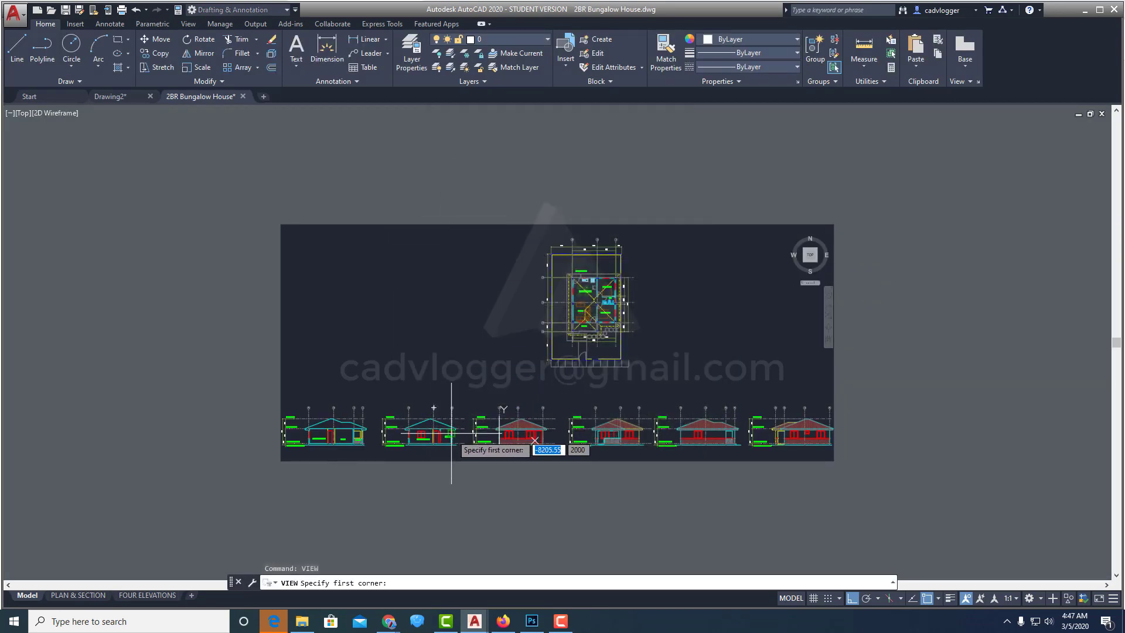
pyautogui.scroll(6, 451, 434)
pyautogui.click(449, 421)
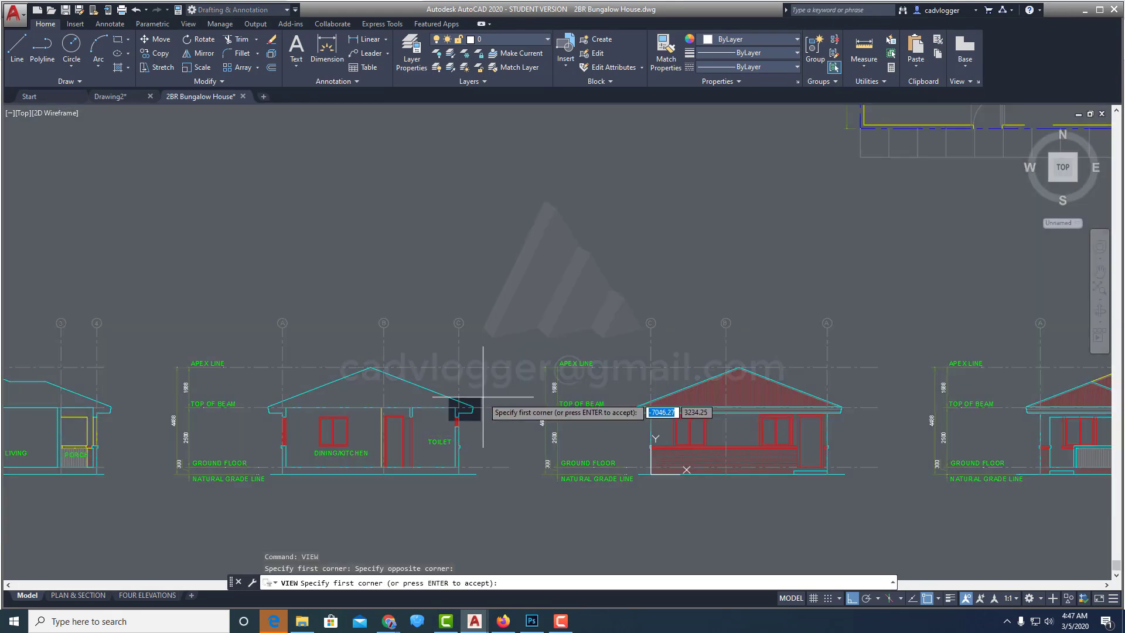
pyautogui.click(482, 398)
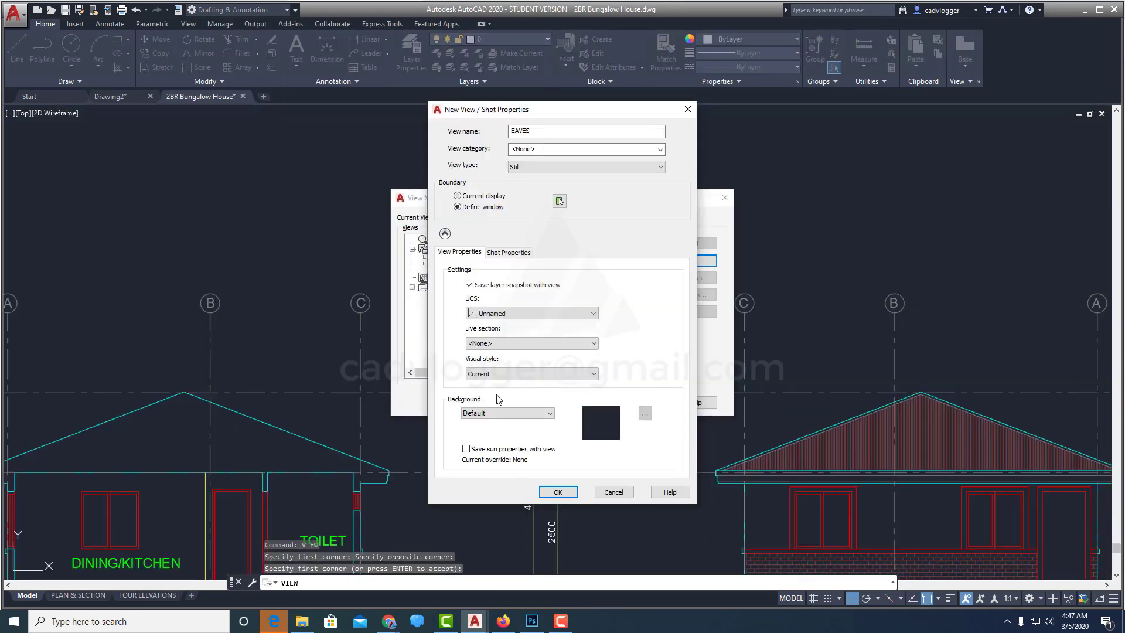
pyautogui.click(559, 491)
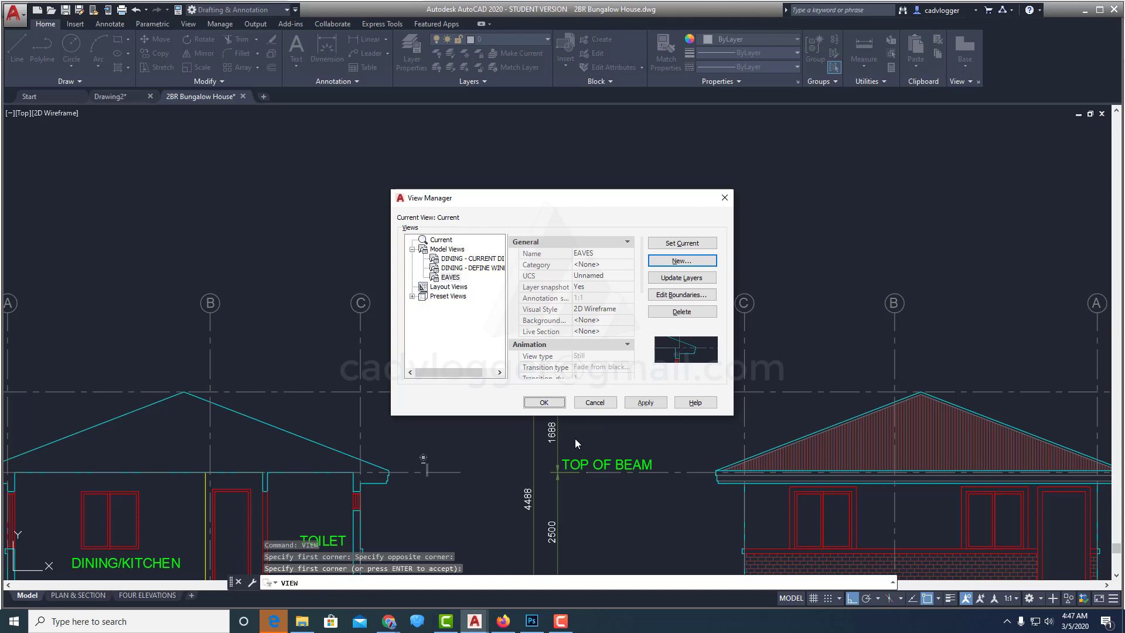
pyautogui.click(638, 407)
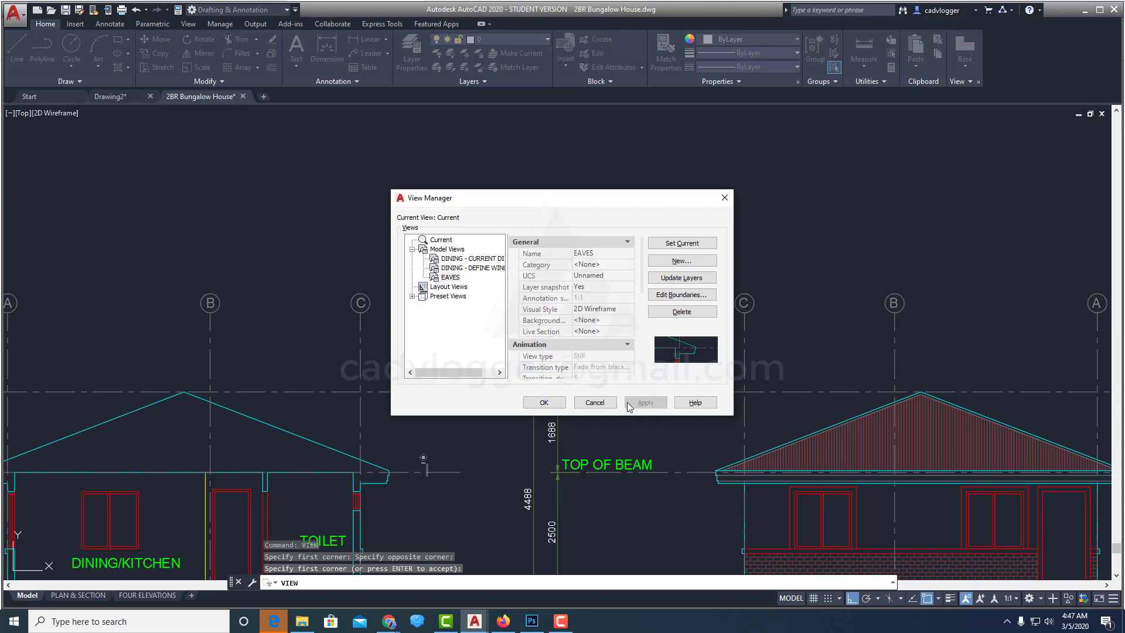
pyautogui.click(544, 403)
pyautogui.scroll(-3, 516, 395)
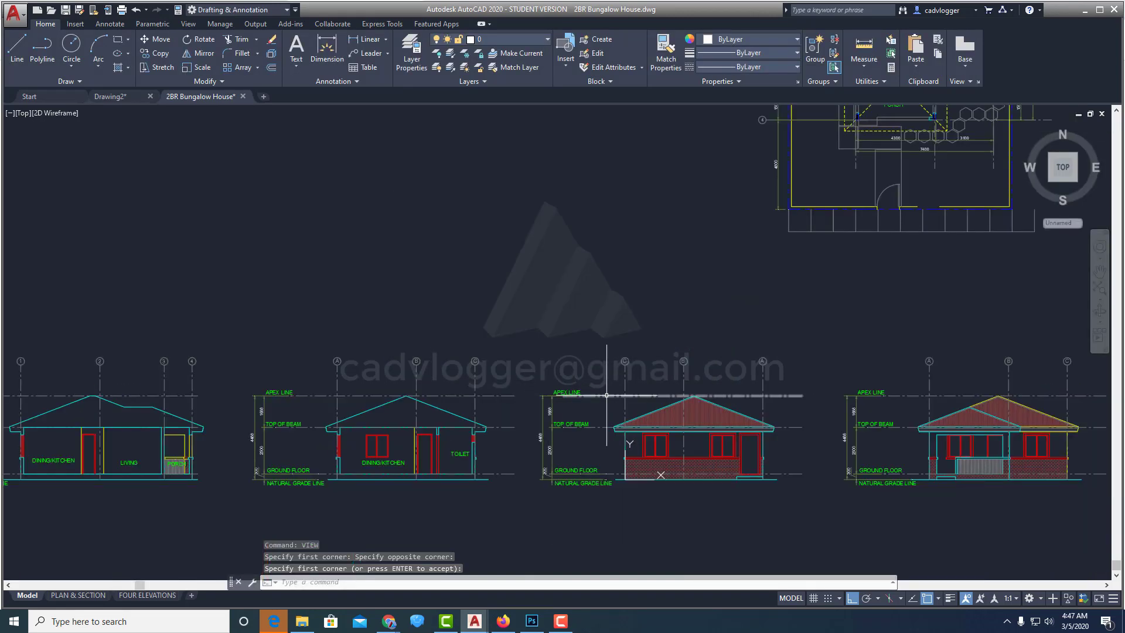
pyautogui.scroll(-2, 606, 396)
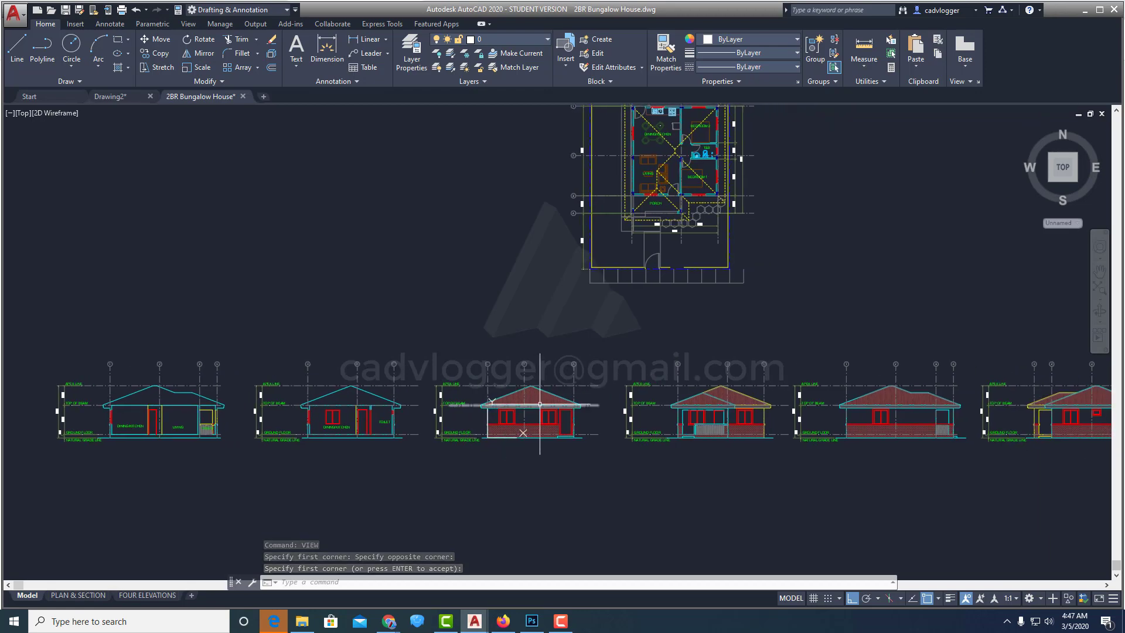
# - Save model view 'WINDOW' with a window picked around the elevation's left window opening
pyautogui.press('Return')
pyautogui.press('Return')
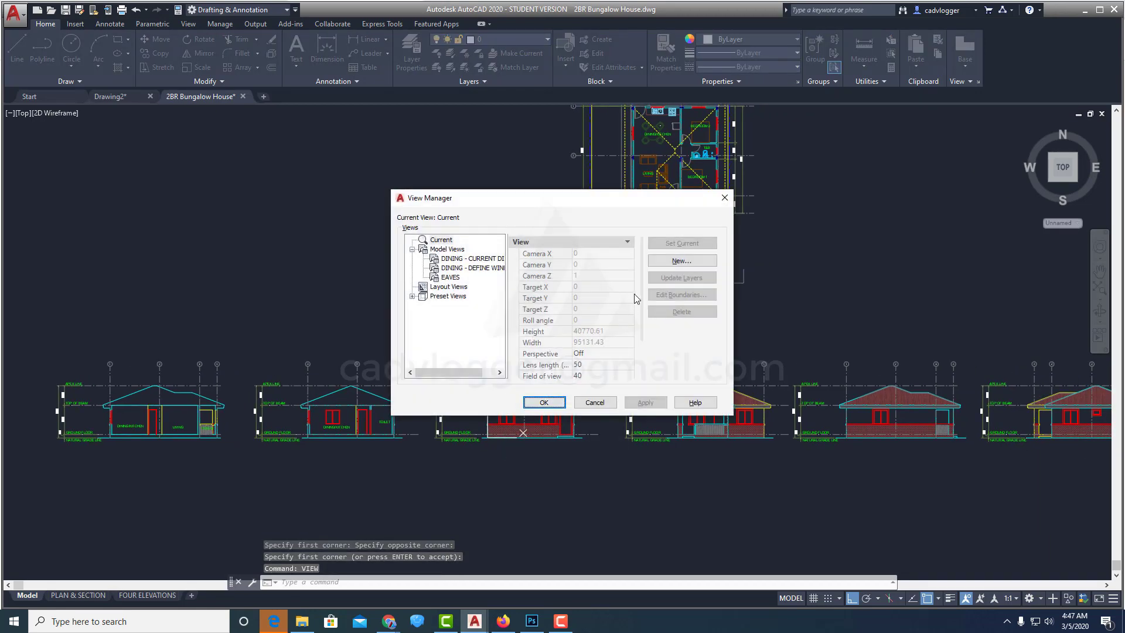
pyautogui.click(447, 249)
pyautogui.click(672, 263)
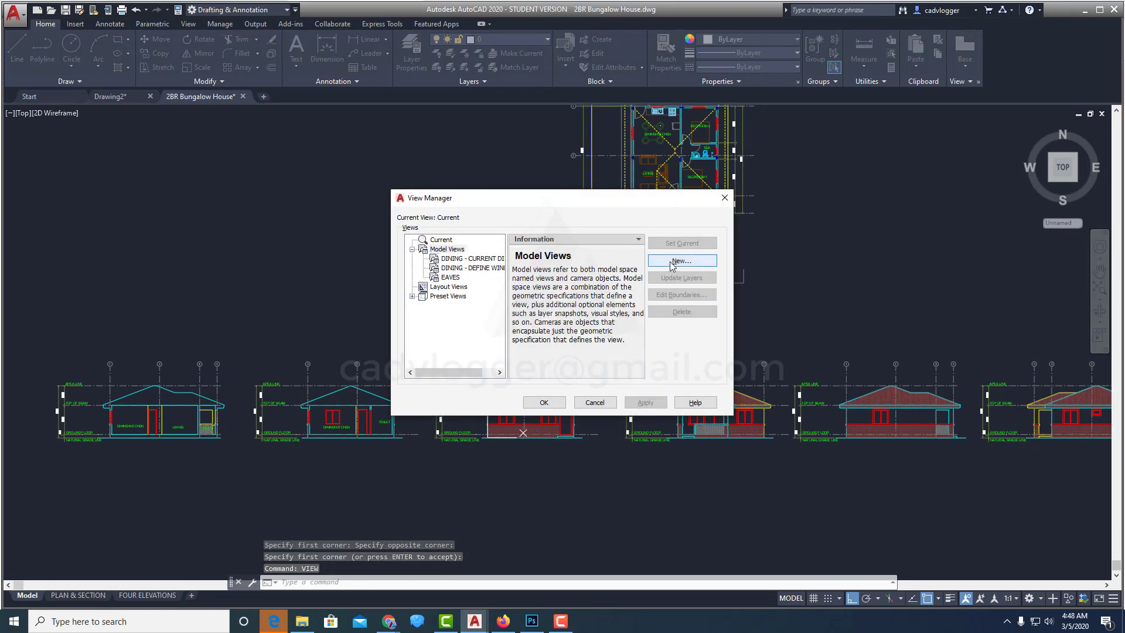
pyautogui.write('WI')
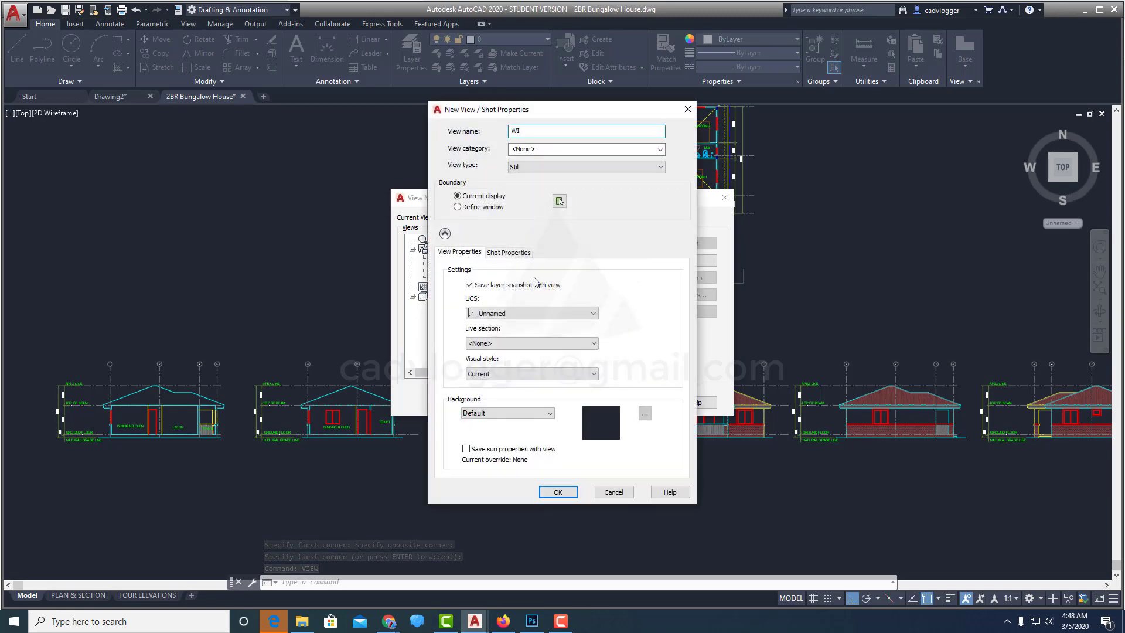
pyautogui.write('NDOW')
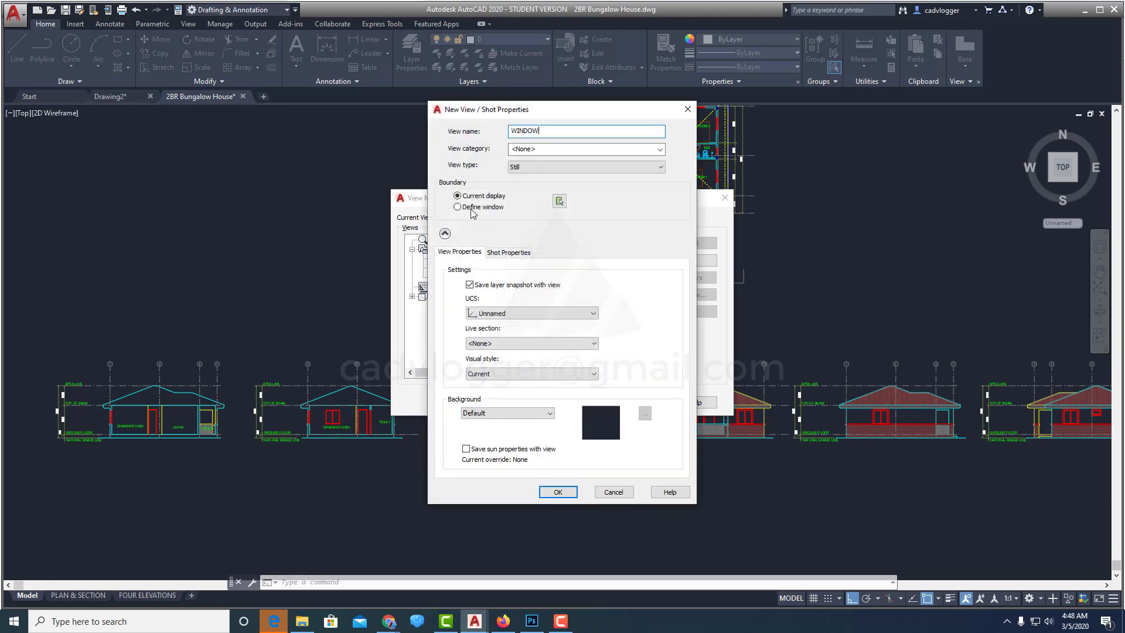
pyautogui.click(472, 208)
pyautogui.scroll(5, 515, 384)
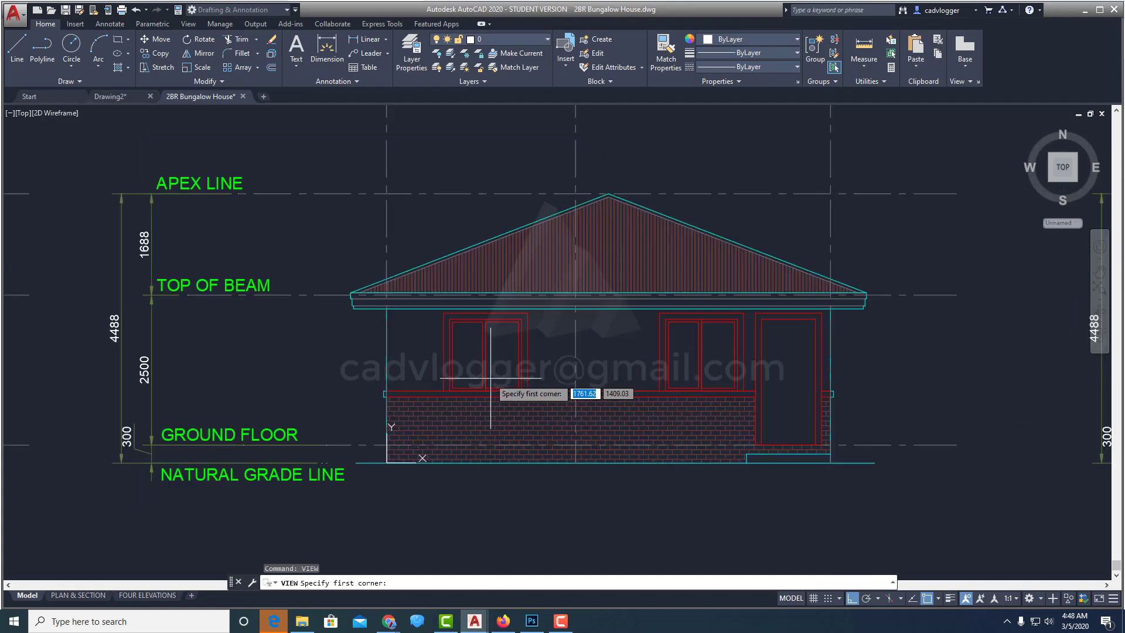
pyautogui.scroll(2, 490, 376)
pyautogui.click(402, 416)
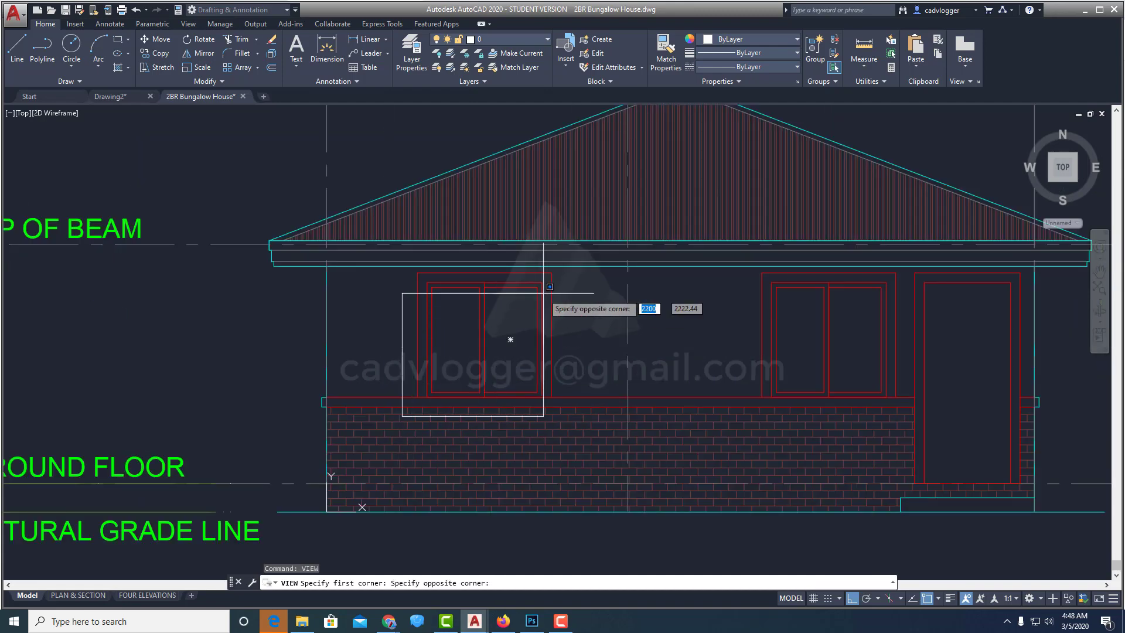
pyautogui.click(568, 262)
pyautogui.press('Return')
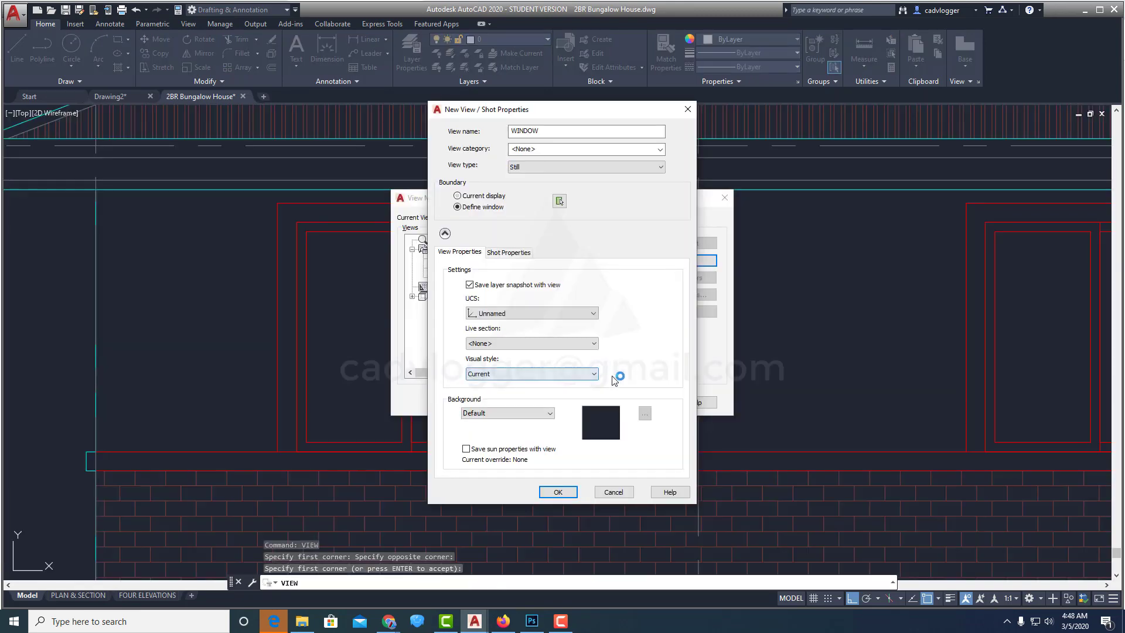
pyautogui.click(558, 491)
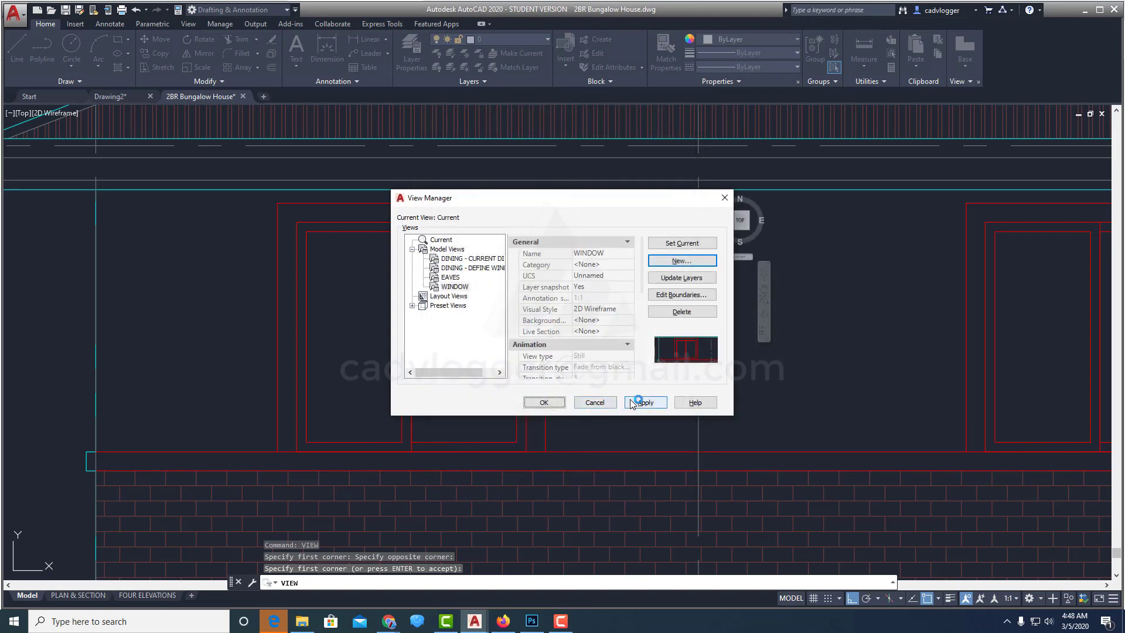
pyautogui.click(539, 401)
# - Zoom to extents to show the whole drawing again
pyautogui.write('z')
pyautogui.press('Return')
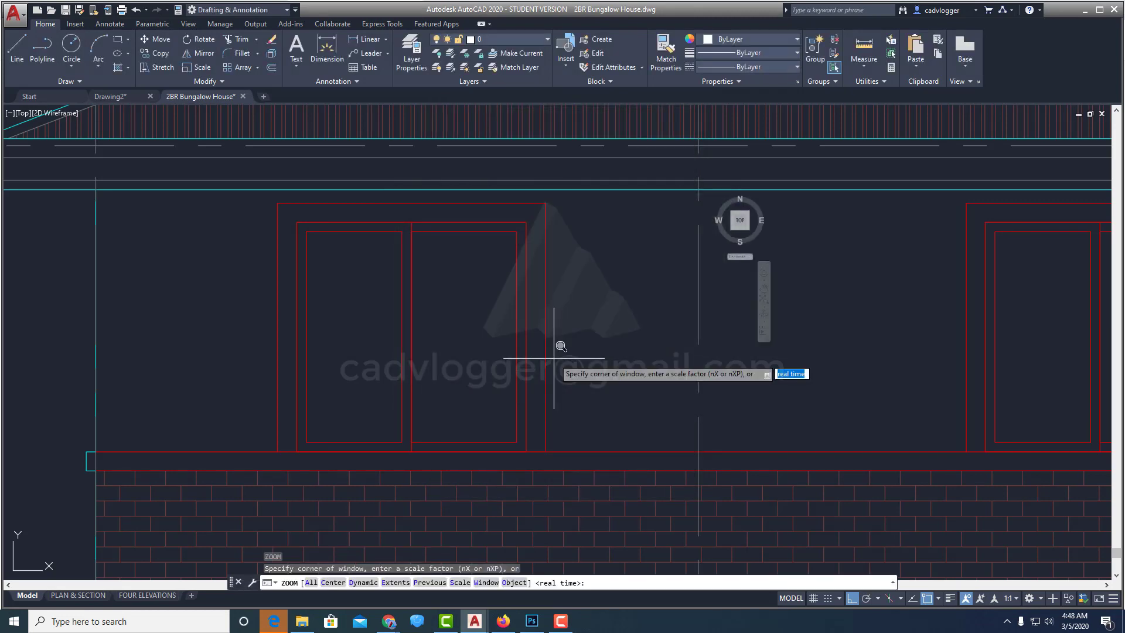
pyautogui.write('e')
pyautogui.press('Return')
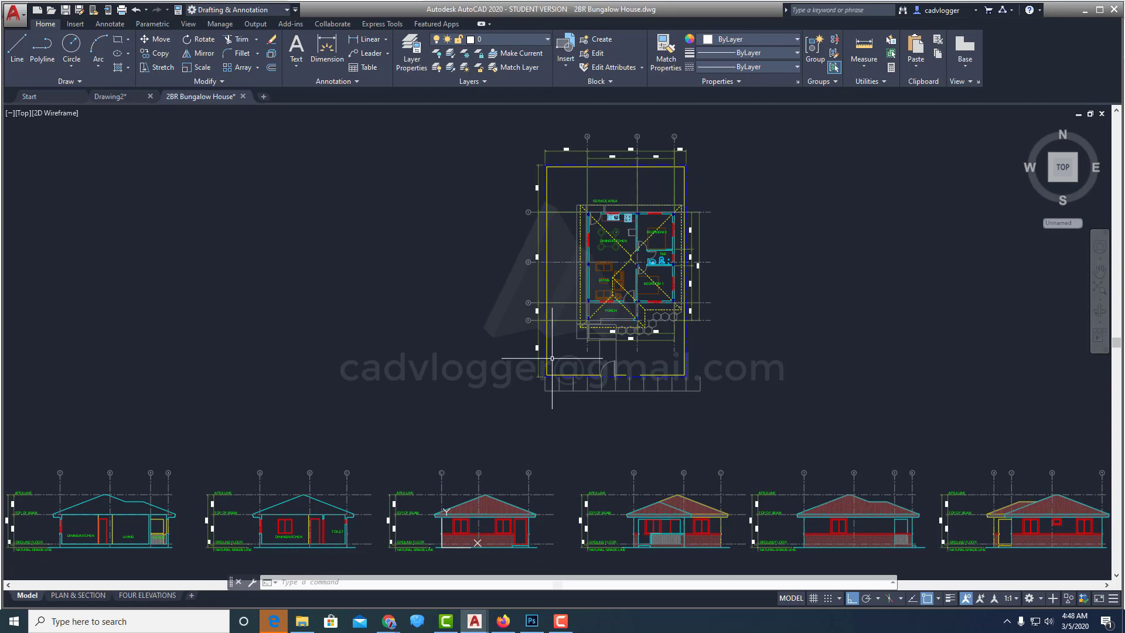
pyautogui.write('view')
pyautogui.press('Return')
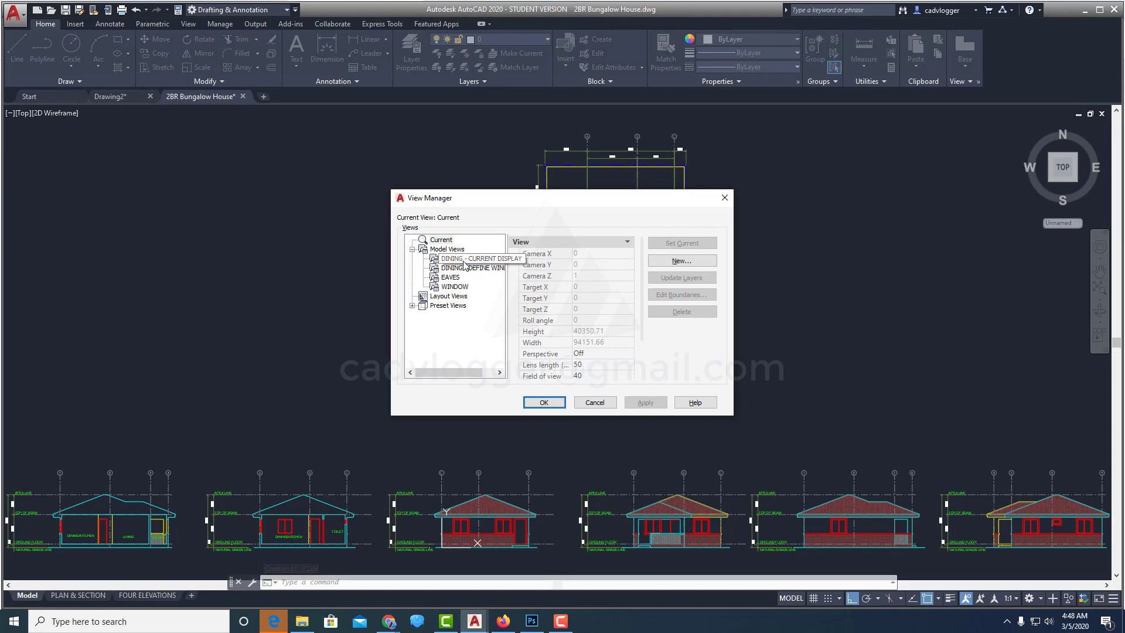
pyautogui.click(471, 260)
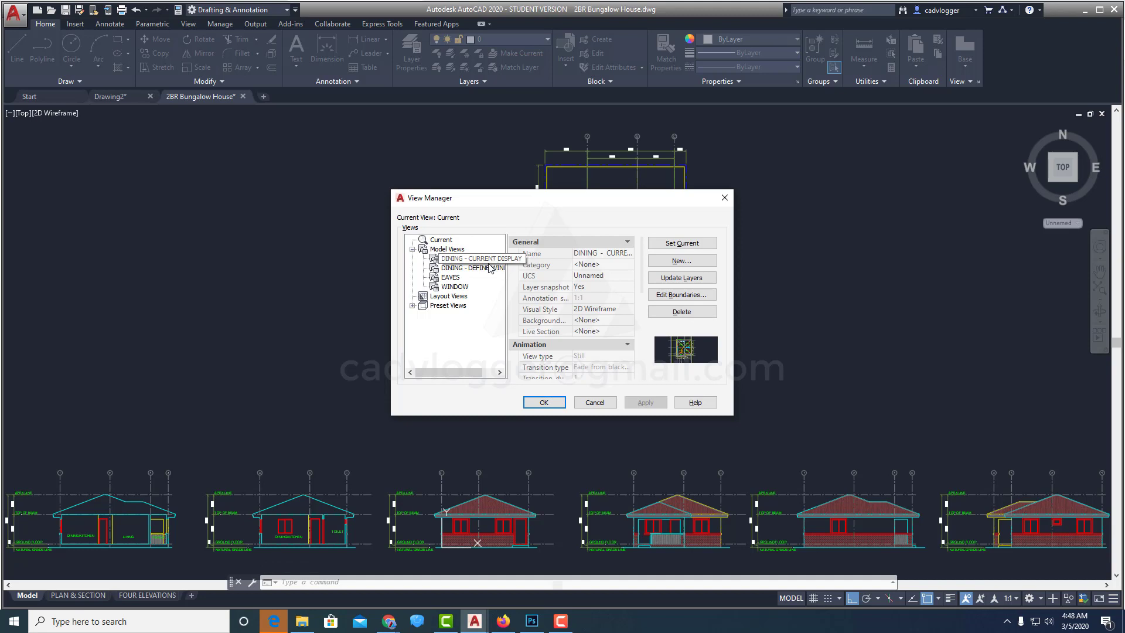
pyautogui.click(485, 267)
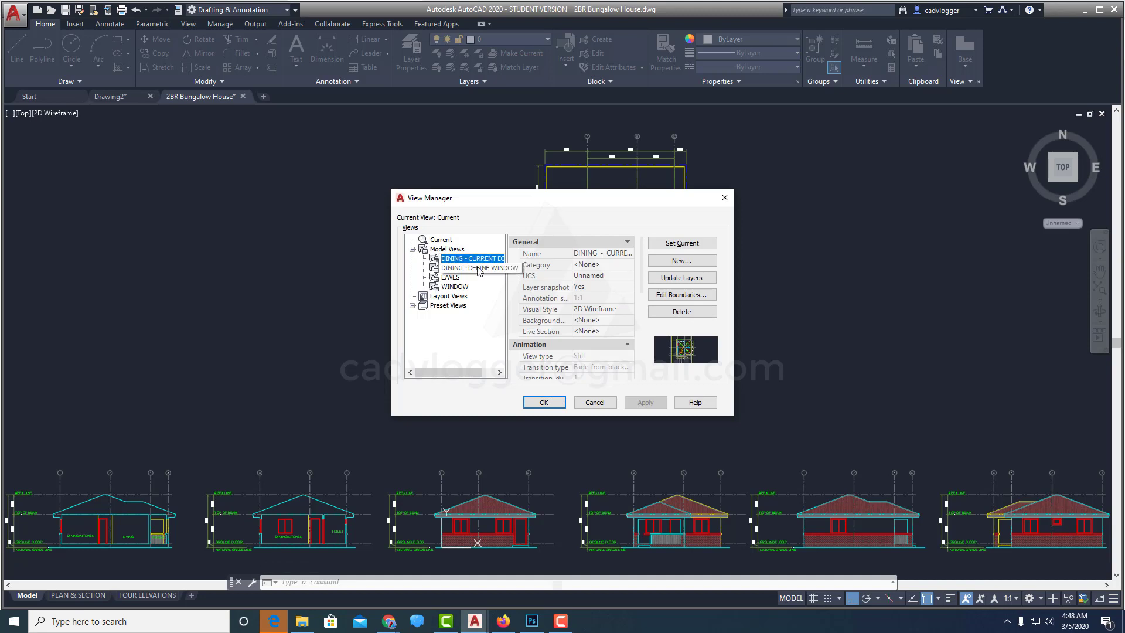
pyautogui.click(475, 261)
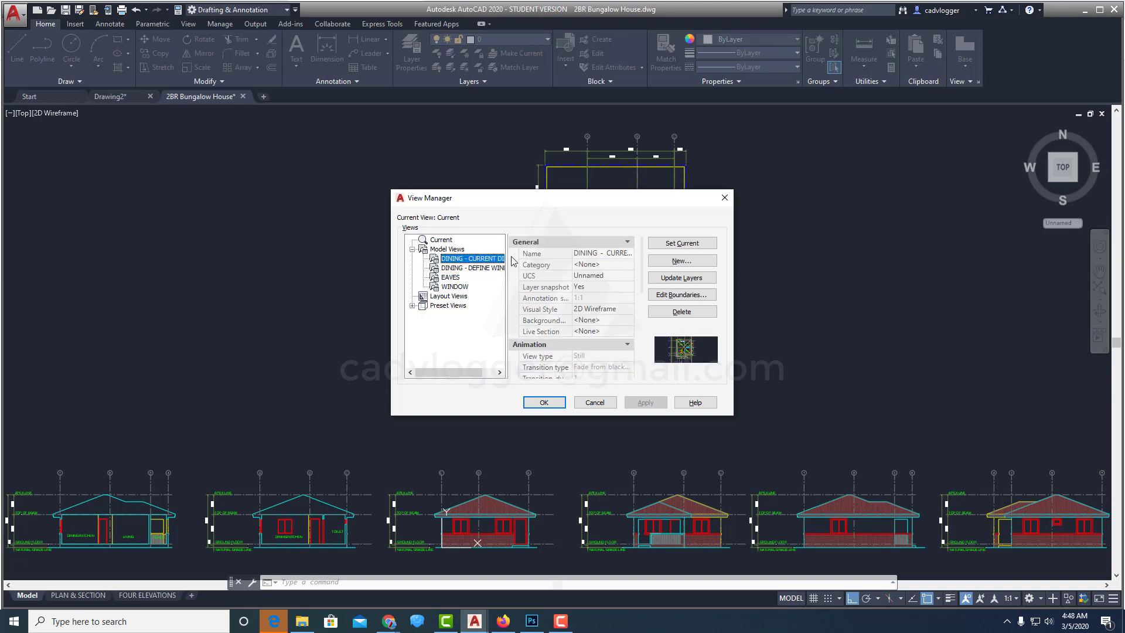
pyautogui.click(668, 245)
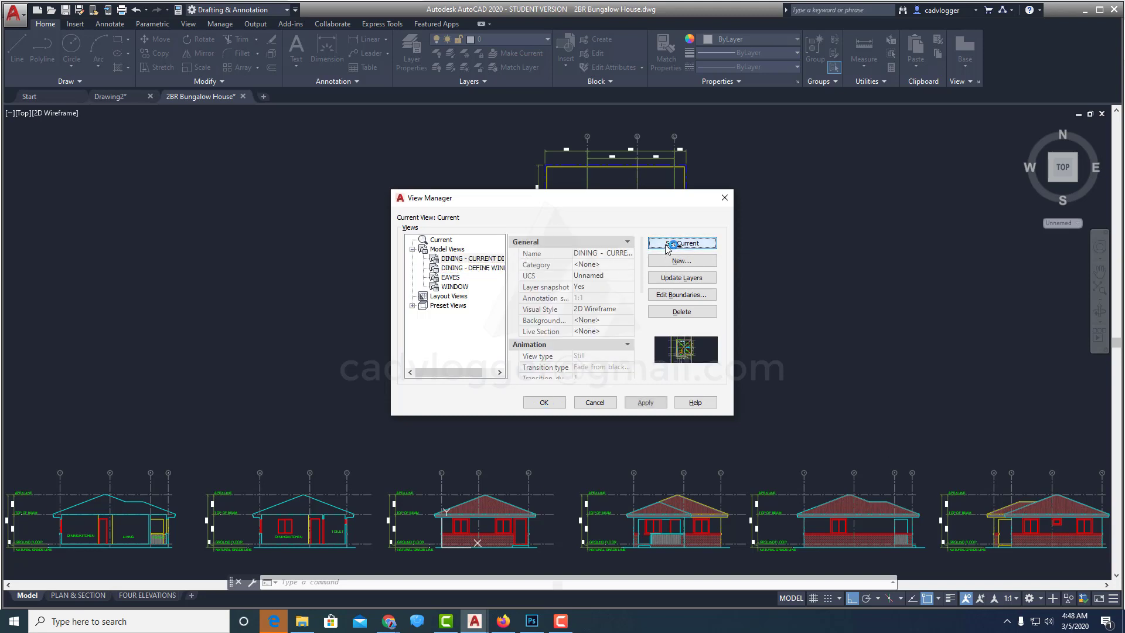
pyautogui.click(646, 402)
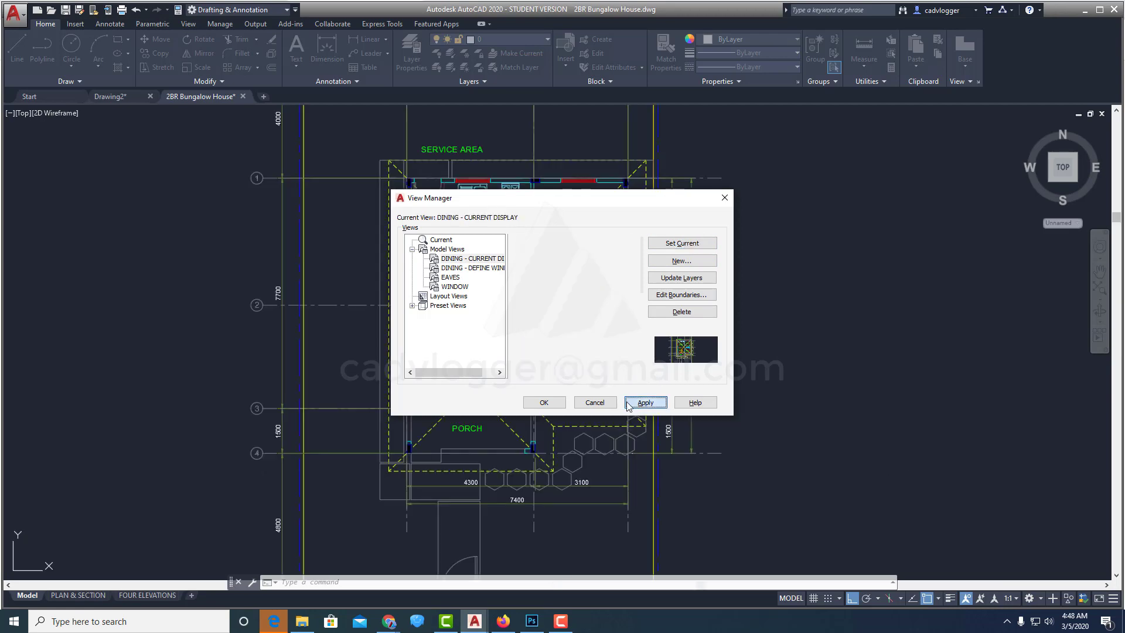
pyautogui.click(545, 403)
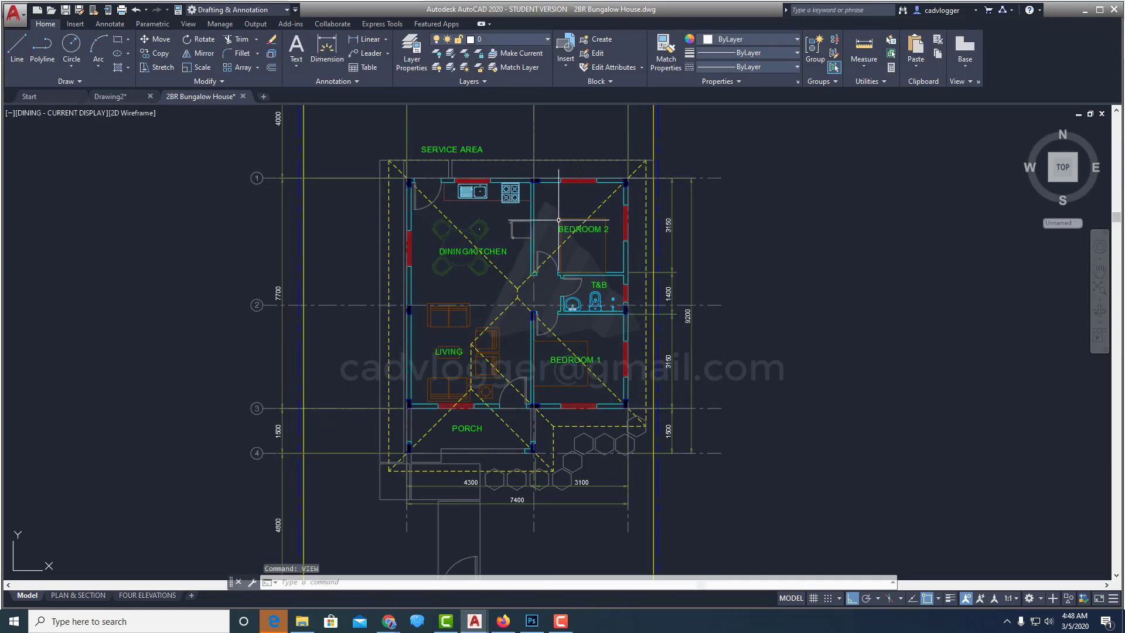
pyautogui.write('z')
pyautogui.press('Return')
pyautogui.write('e')
pyautogui.press('Return')
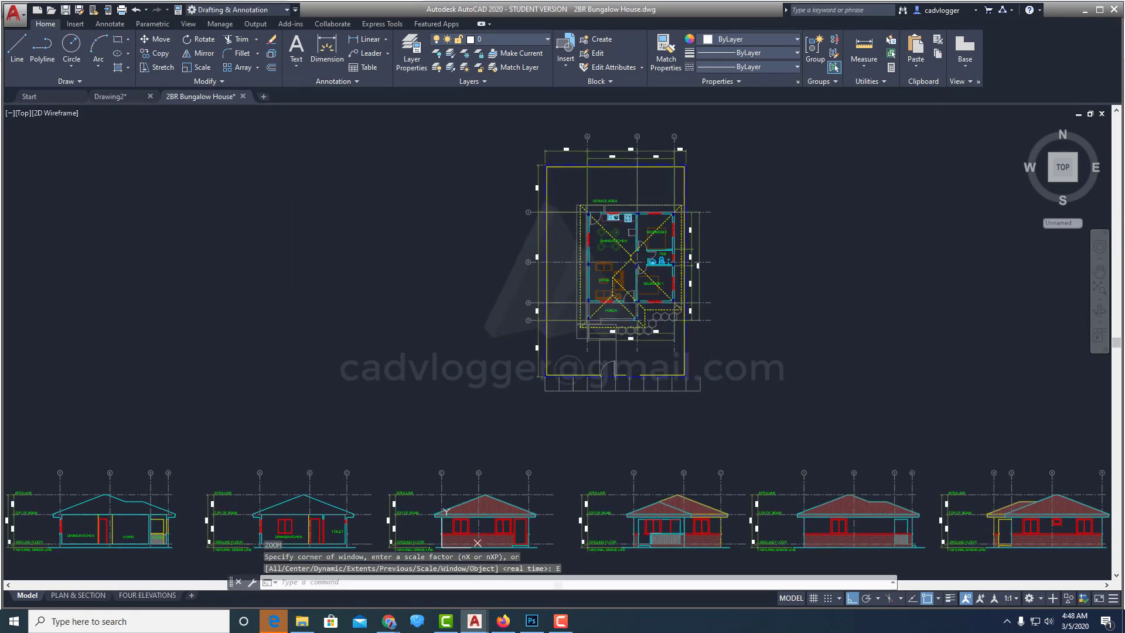
# - Restore the saved DINING - DEFINE WINDOW view as the current display
pyautogui.write('view')
pyautogui.press('Return')
pyautogui.moveTo(558, 204); pyautogui.dragTo(538, 192)
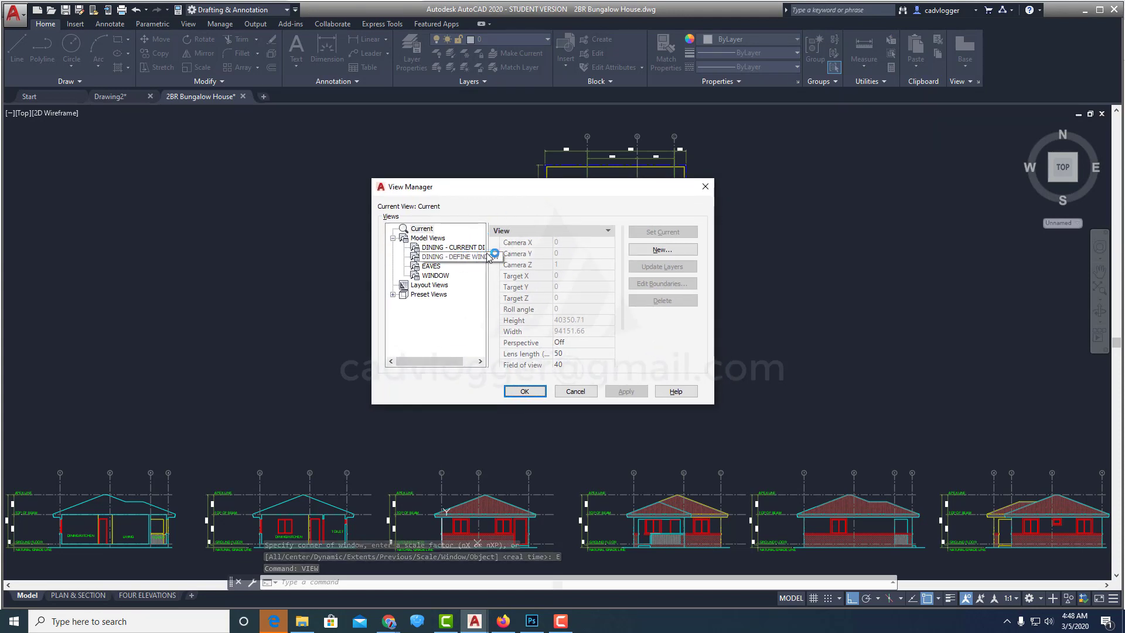
pyautogui.click(448, 259)
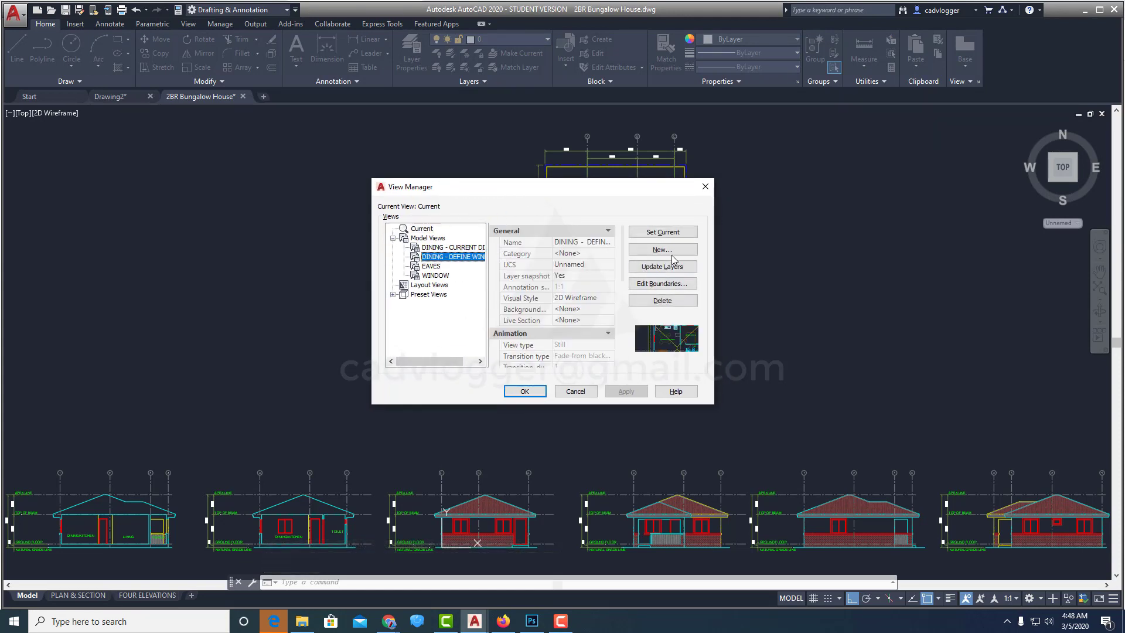
pyautogui.click(665, 233)
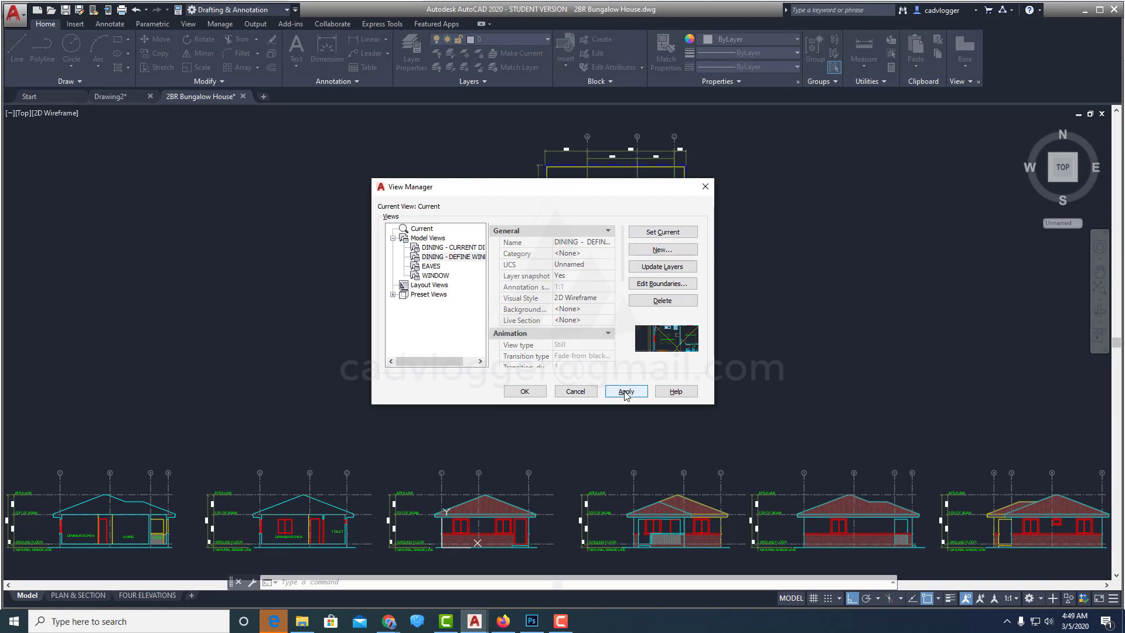
pyautogui.click(625, 391)
pyautogui.click(524, 392)
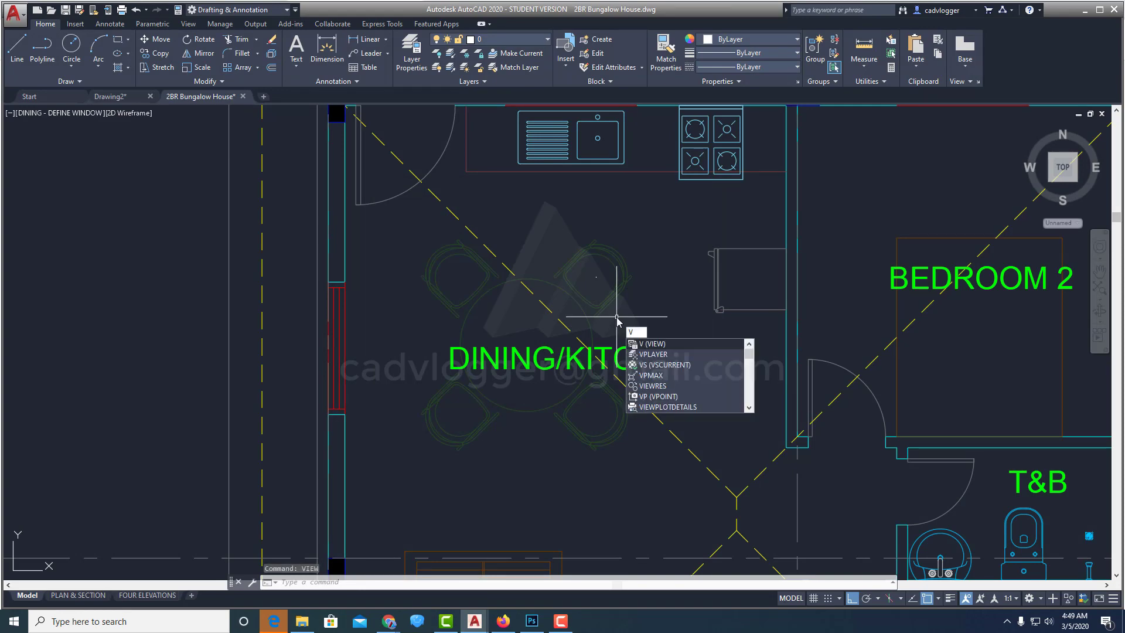
# - Restore the saved EAVES view as the current display
pyautogui.press('Return')
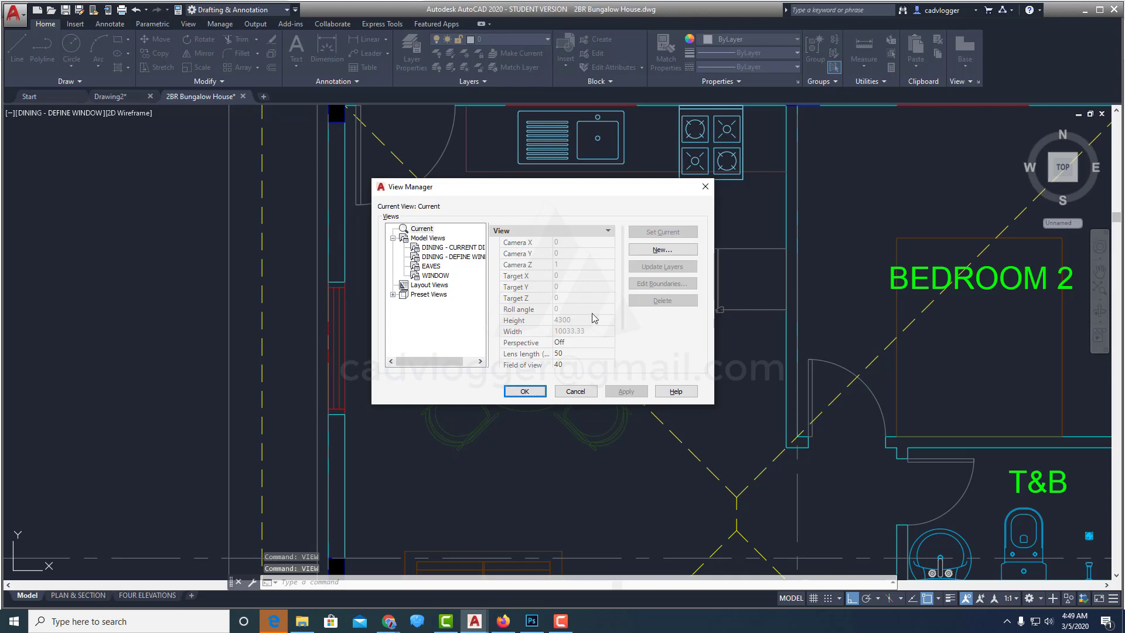
pyautogui.click(432, 266)
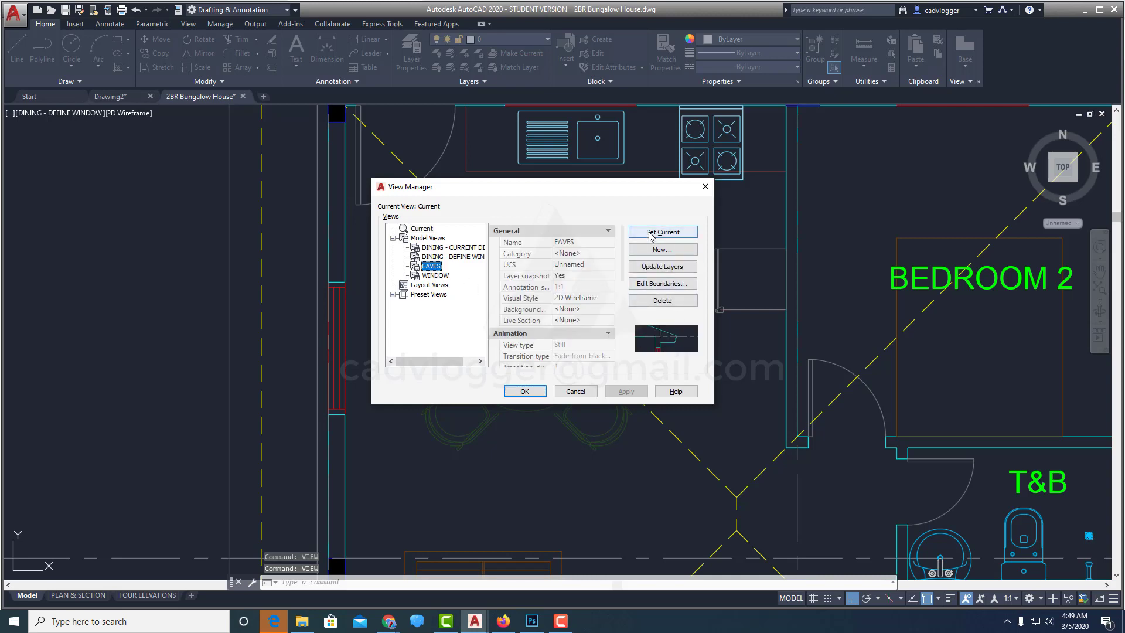
pyautogui.click(651, 233)
pyautogui.click(626, 392)
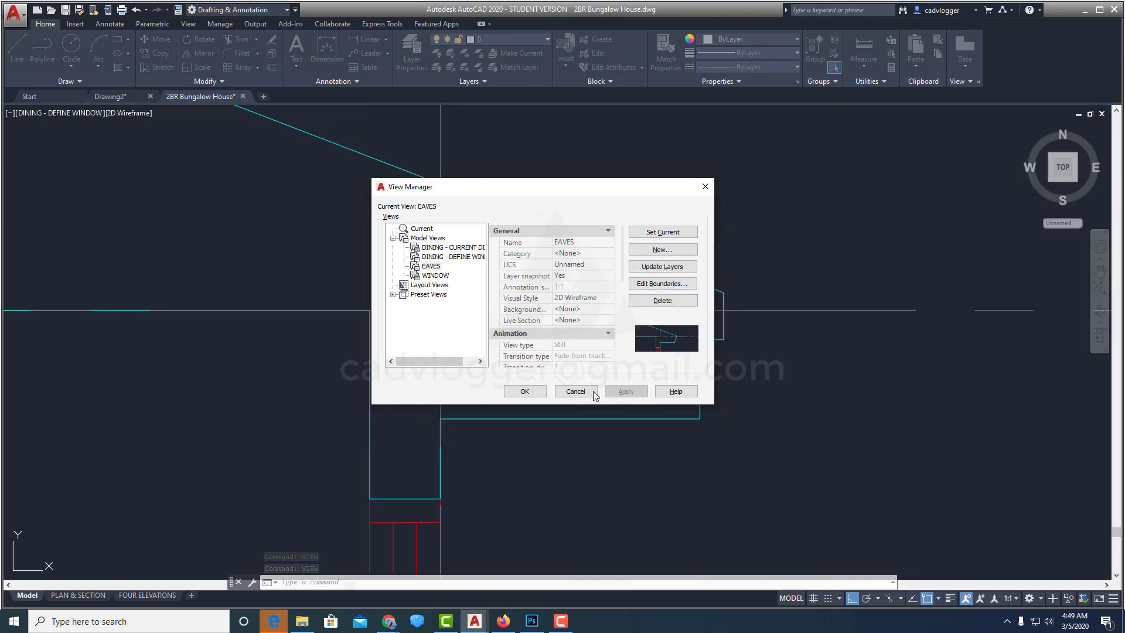
pyautogui.click(525, 391)
# - Restore the saved WINDOW view showing the elevation window close-up
pyautogui.scroll(-10, 584, 334)
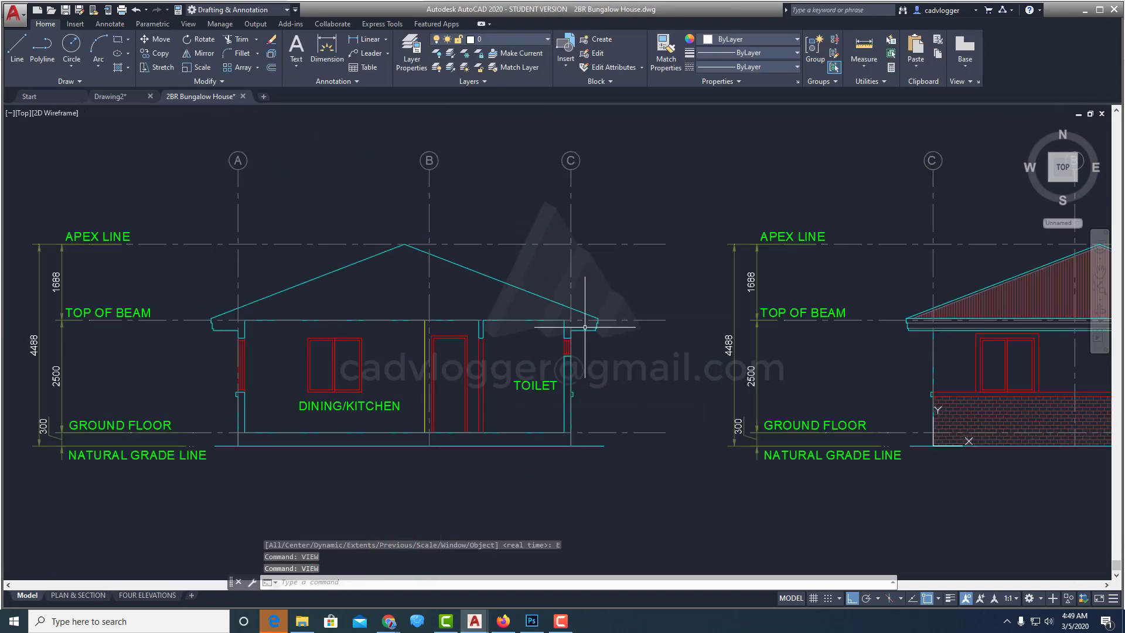
pyautogui.scroll(6, 583, 350)
pyautogui.write('VIE')
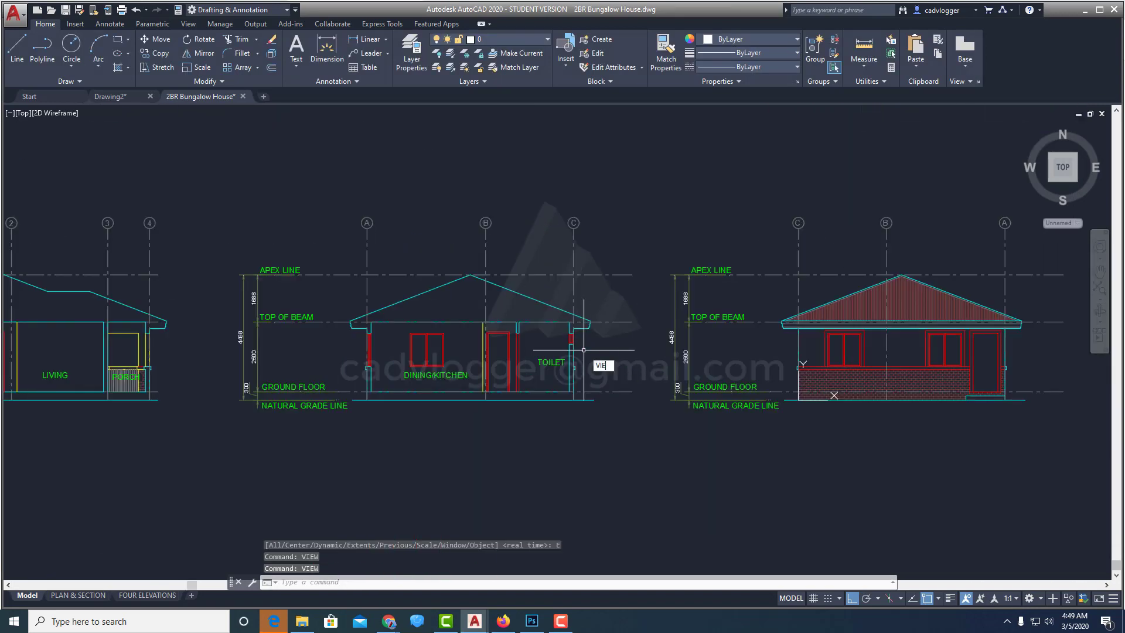
pyautogui.write('W')
pyautogui.press('Return')
pyautogui.click(435, 275)
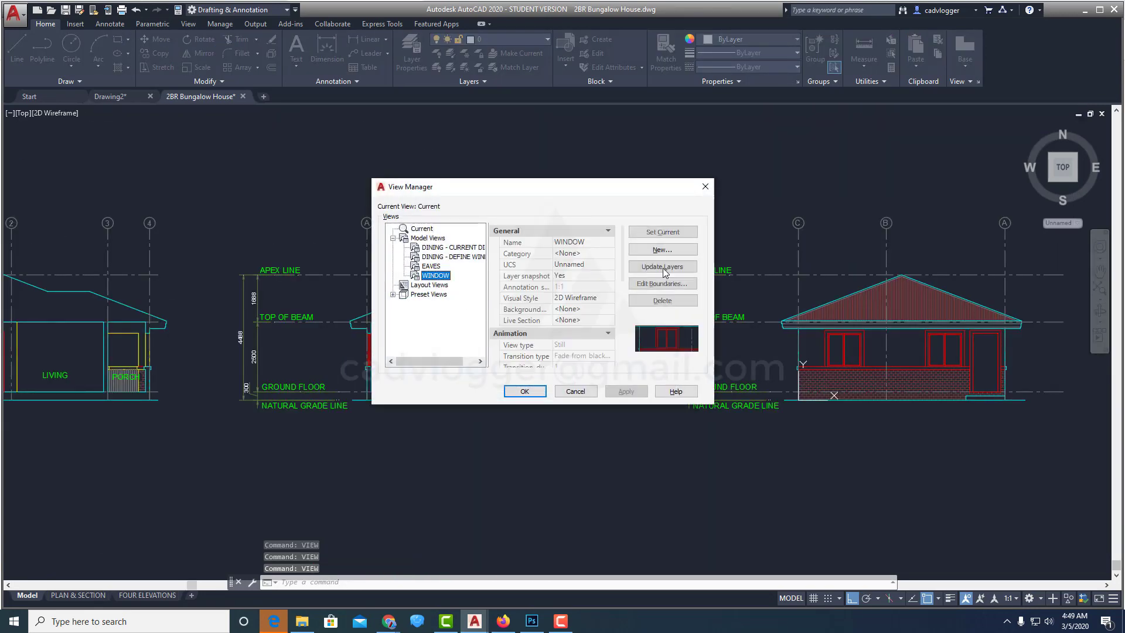
pyautogui.click(624, 391)
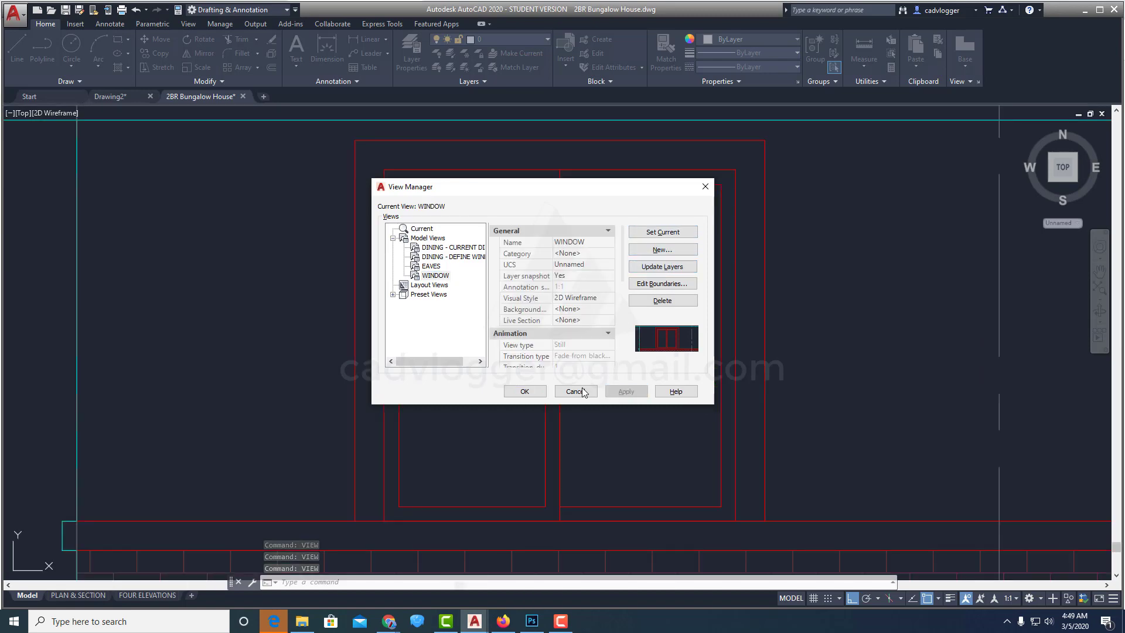
pyautogui.click(525, 391)
# - Zoom out to extents so the floor plan and all elevations are visible
pyautogui.scroll(-4, 585, 331)
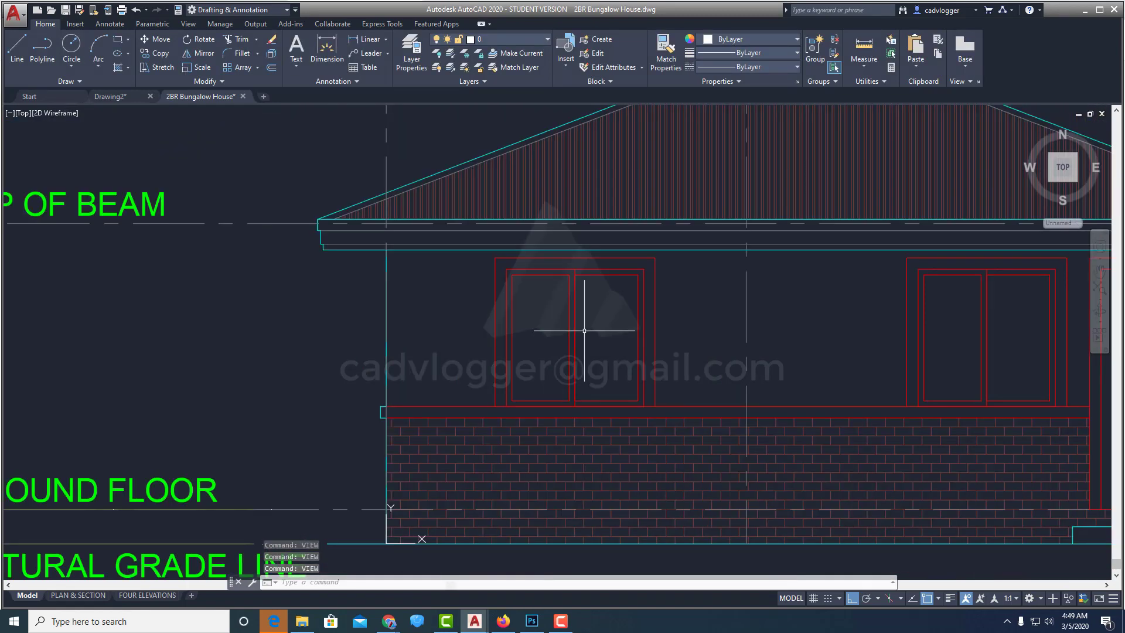
pyautogui.scroll(-4, 584, 331)
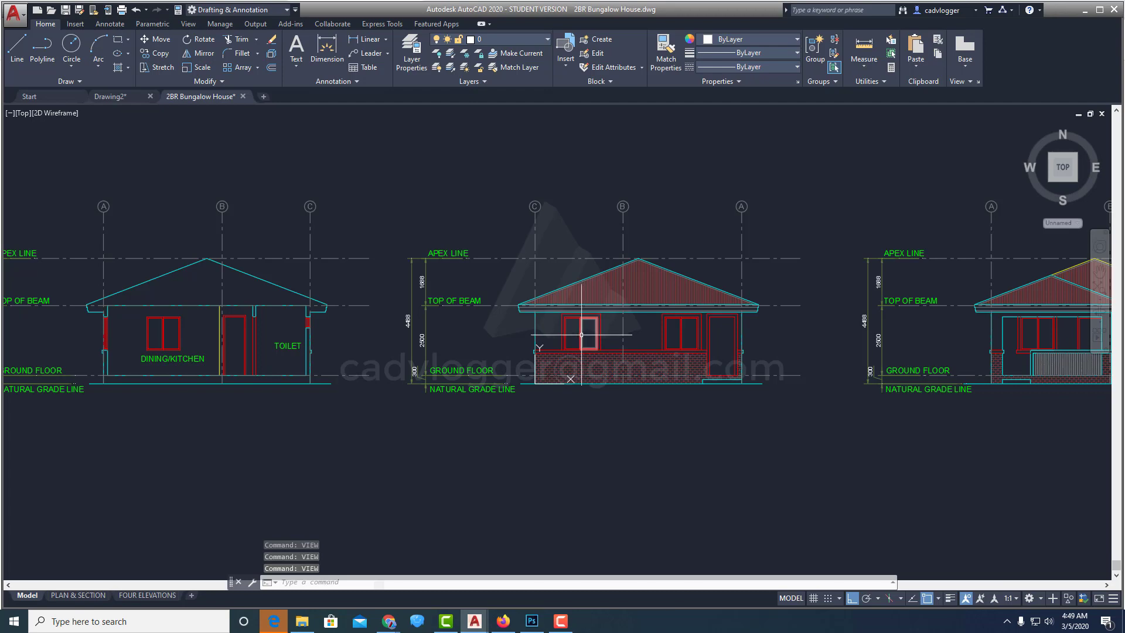
pyautogui.scroll(-4, 600, 360)
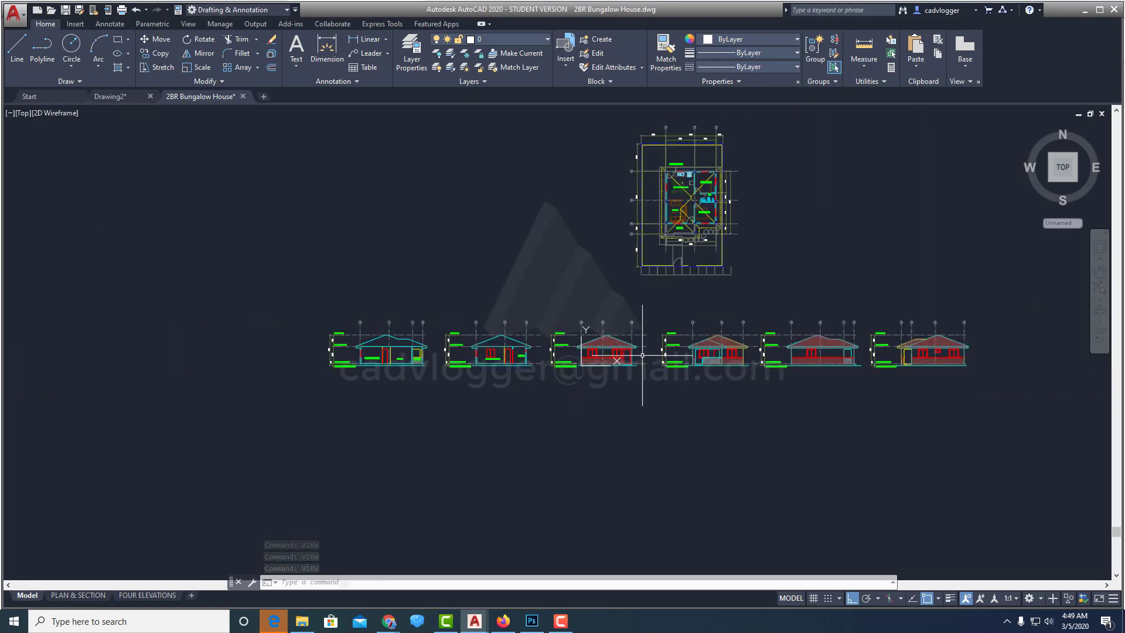
pyautogui.scroll(4, 600, 361)
pyautogui.write('z')
pyautogui.press('Return')
pyautogui.write('e')
pyautogui.press('Return')
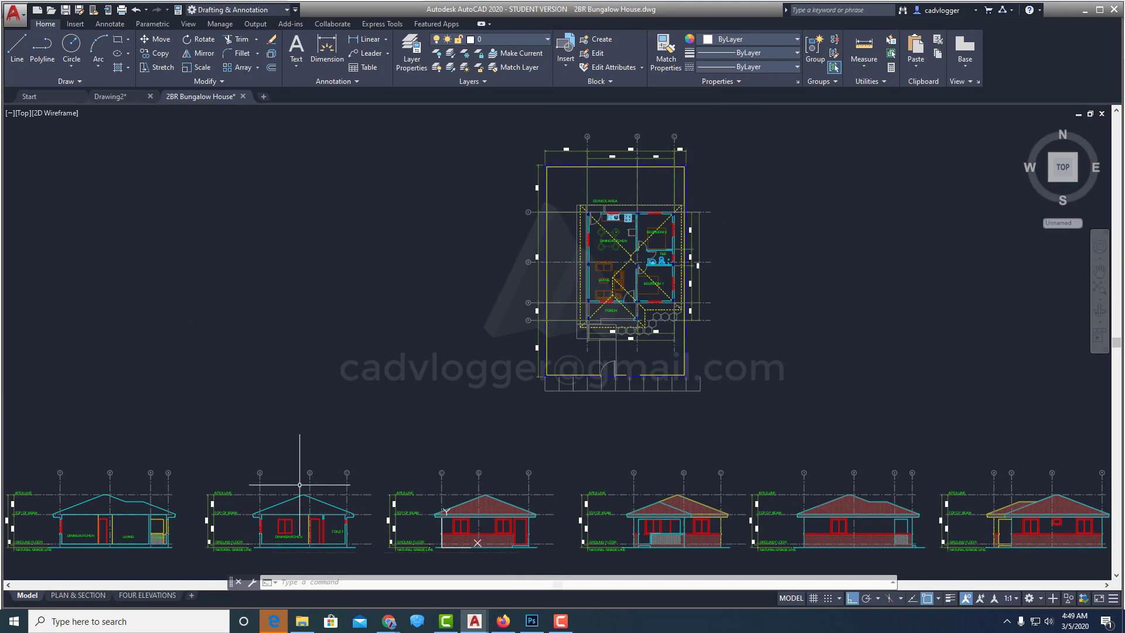
# - Copy the FOUR ELEVATIONS layout to the end as FOUR ELEVATIONS (2) and open it
pyautogui.click(136, 596)
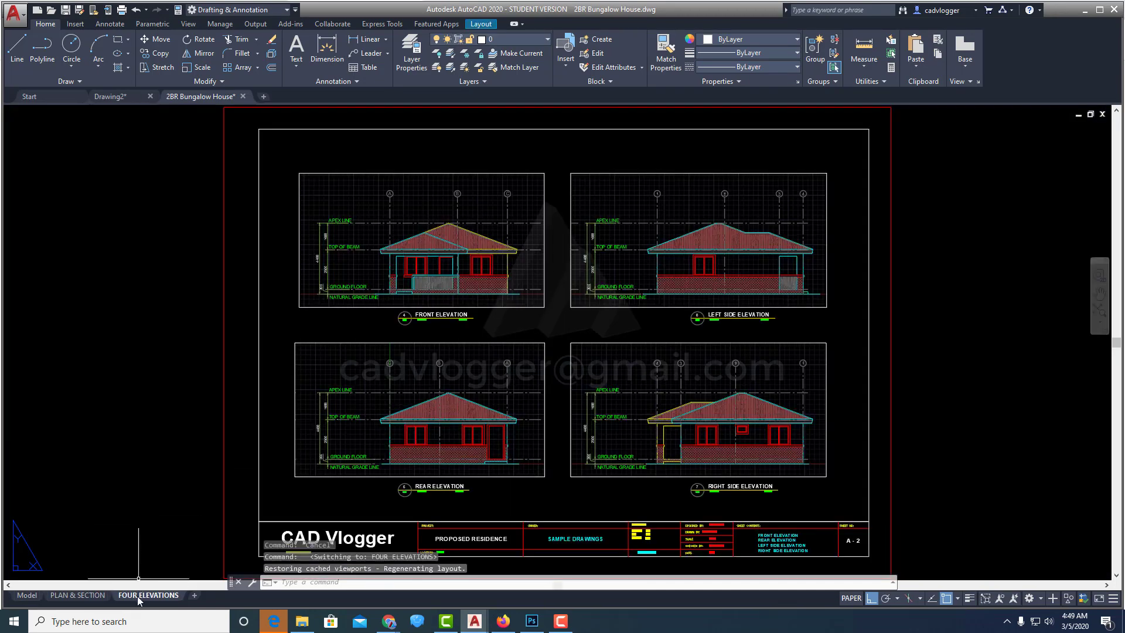
pyautogui.rightClick(139, 597)
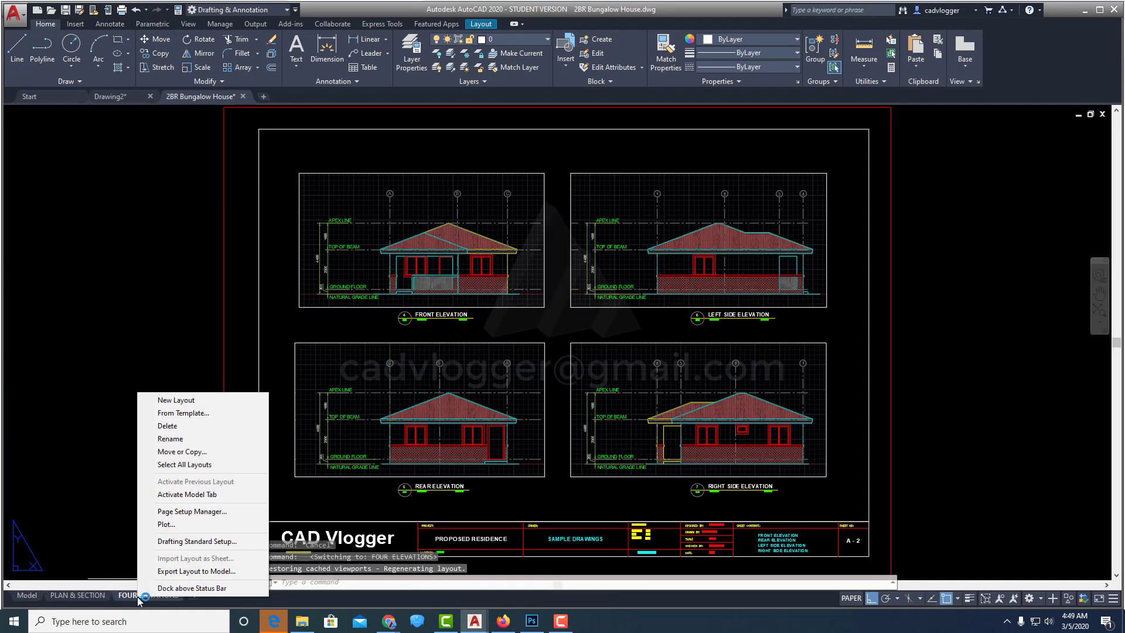
pyautogui.click(182, 452)
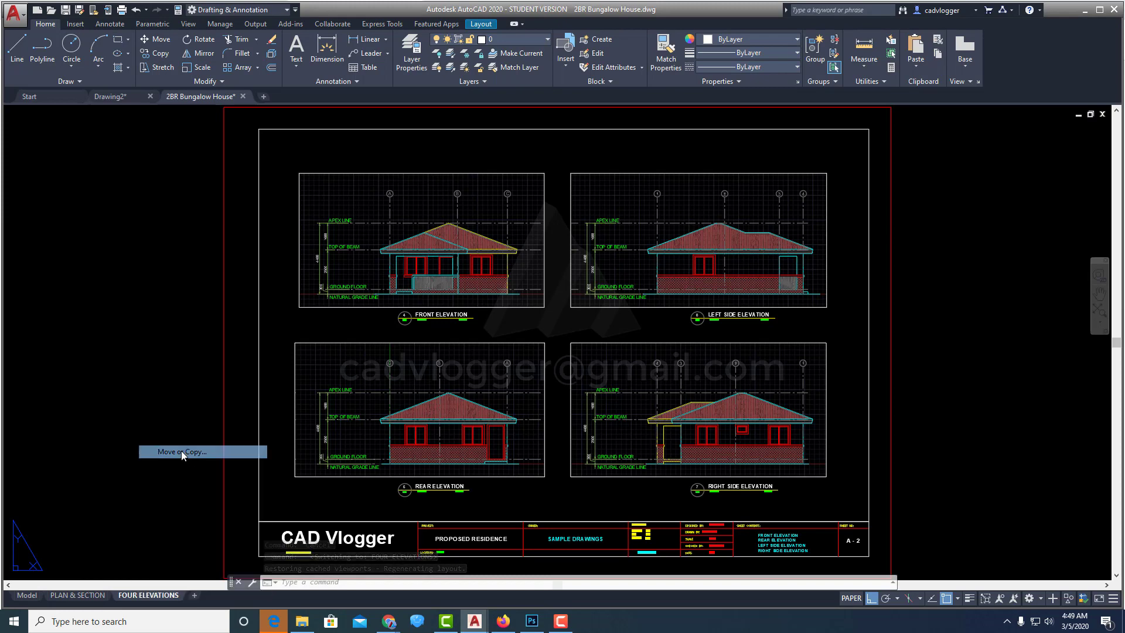
pyautogui.click(487, 319)
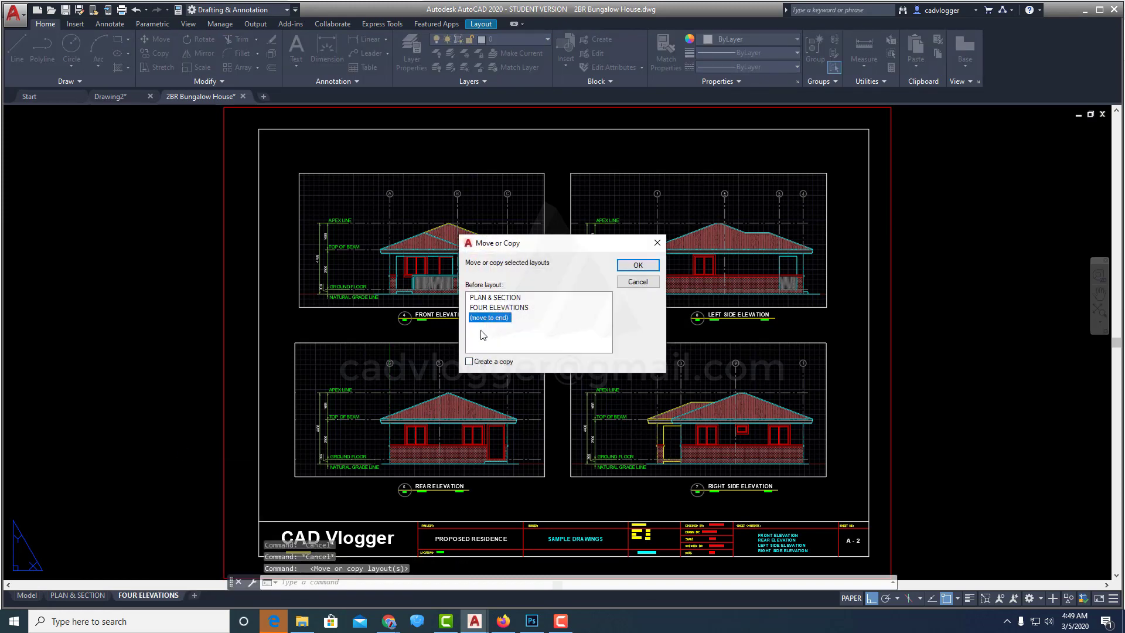
pyautogui.click(637, 265)
pyautogui.click(220, 597)
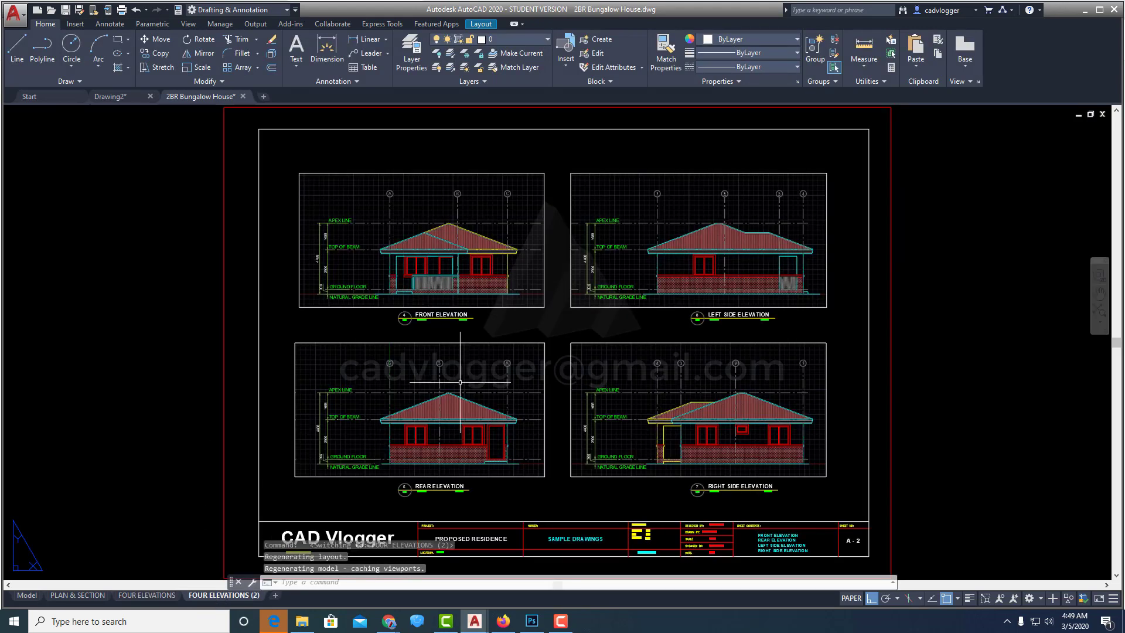
pyautogui.write('E')
pyautogui.press('Return')
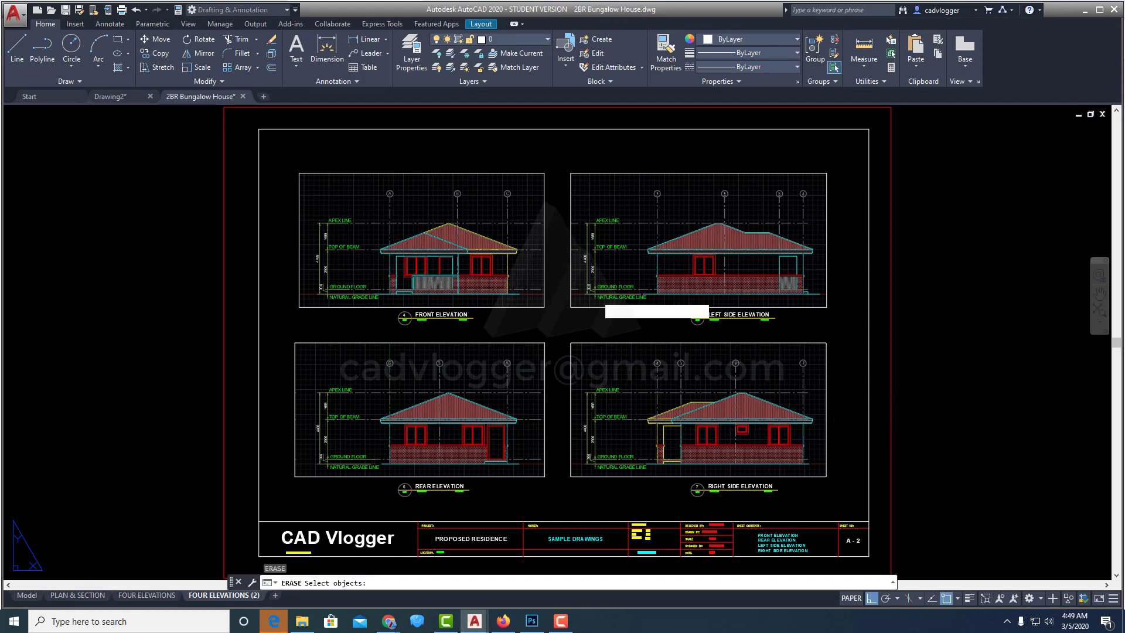
# - Erase the four elevation viewports on FOUR ELEVATIONS (2) with a crossing window
pyautogui.click(836, 422)
pyautogui.click(305, 186)
pyautogui.press('Return')
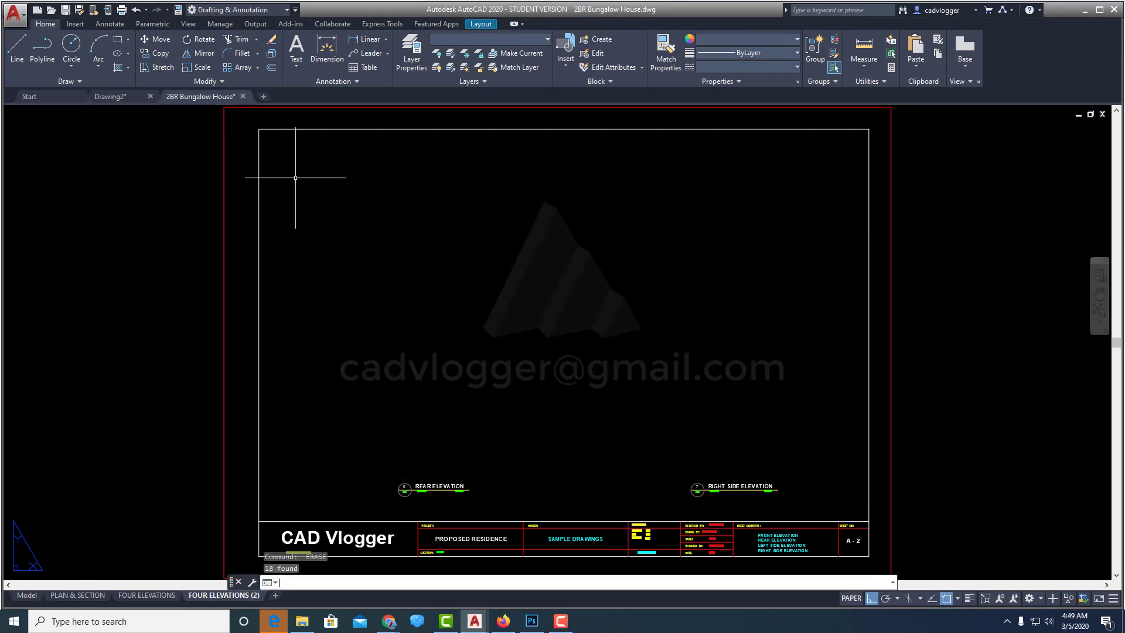
pyautogui.moveTo(533, 387); pyautogui.dragTo(622, 383, button='middle')
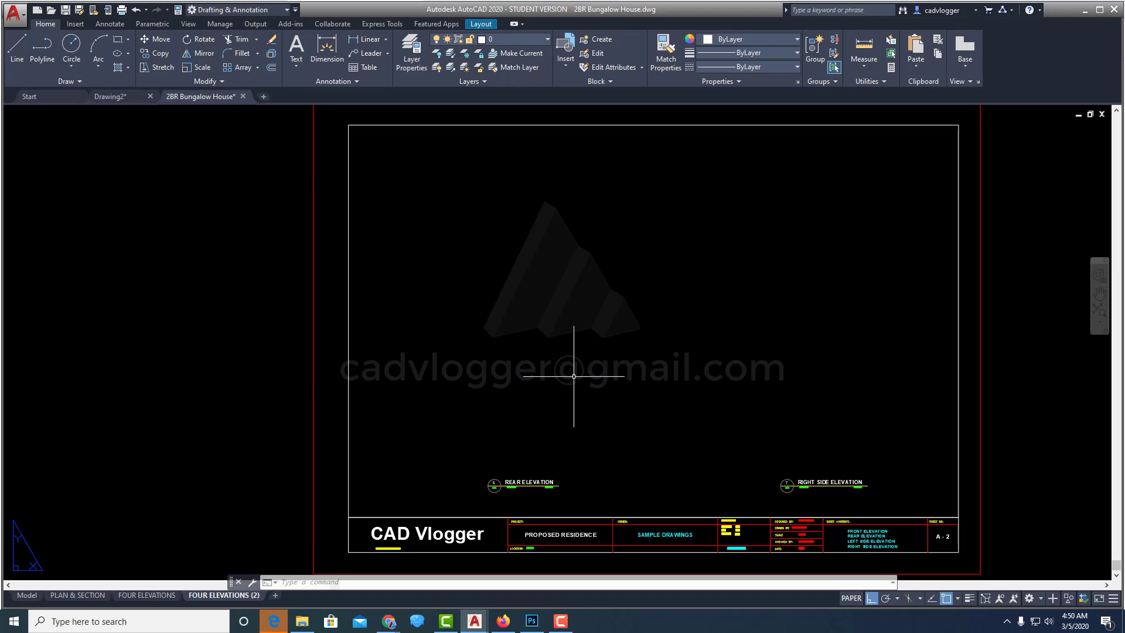
# - Draw one tall new viewport showing the plan and elevations
pyautogui.press('Return')
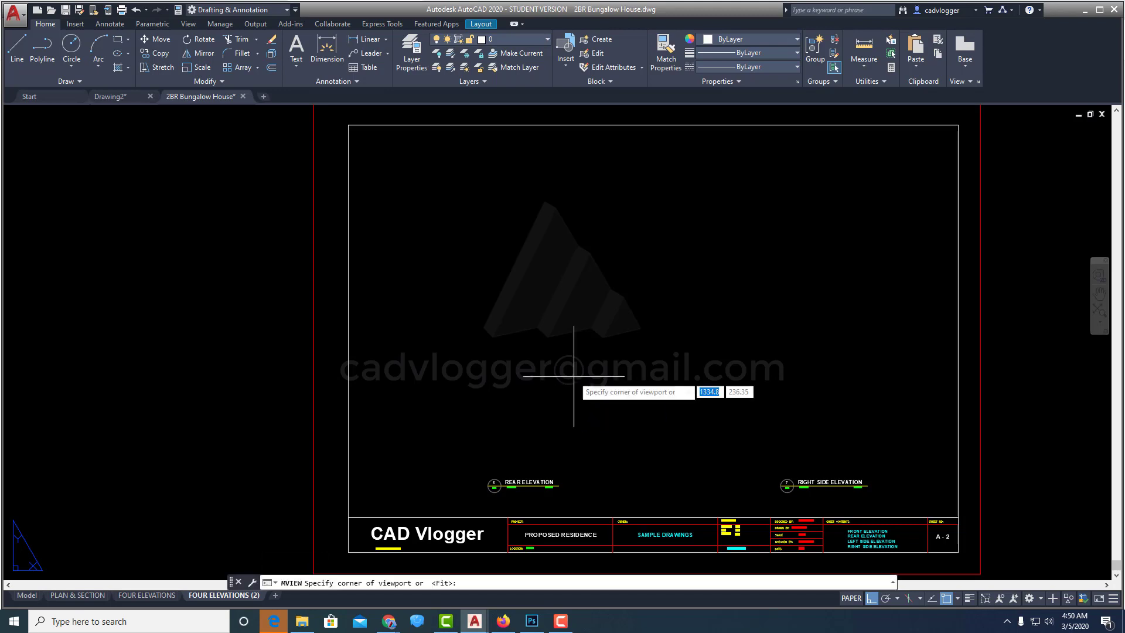
pyautogui.click(387, 407)
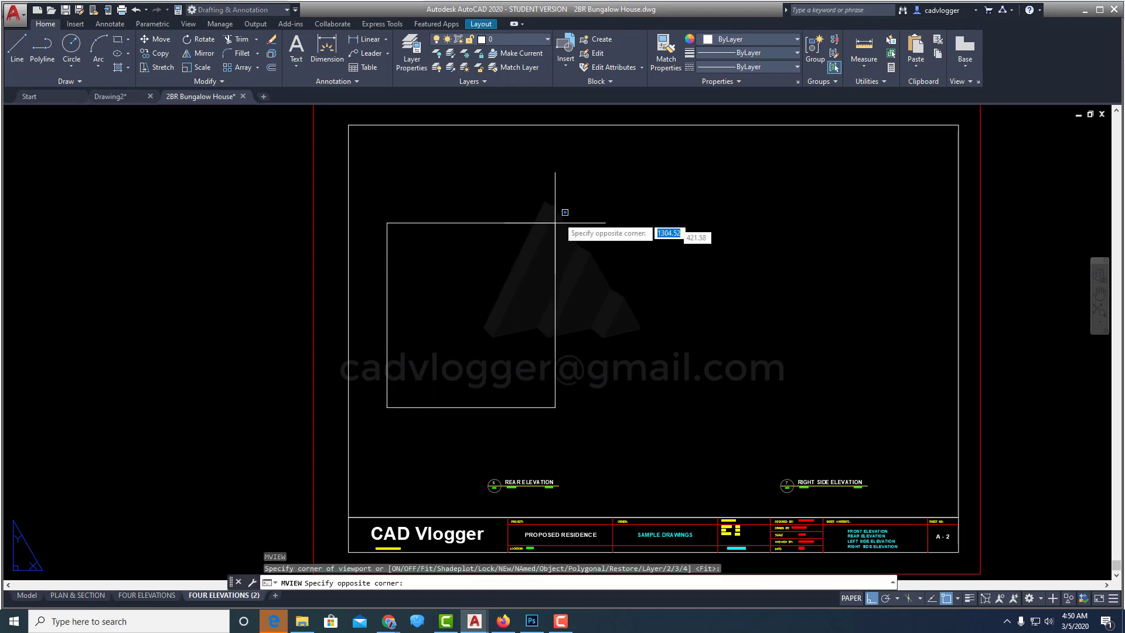
pyautogui.click(610, 159)
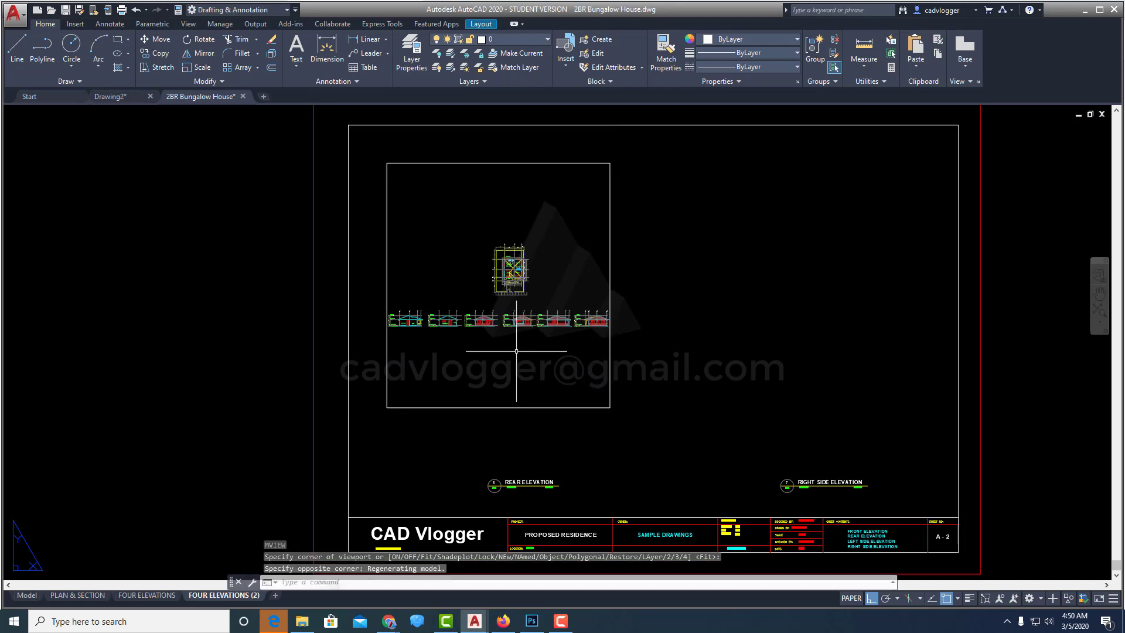
pyautogui.moveTo(514, 365); pyautogui.dragTo(548, 374, button='middle')
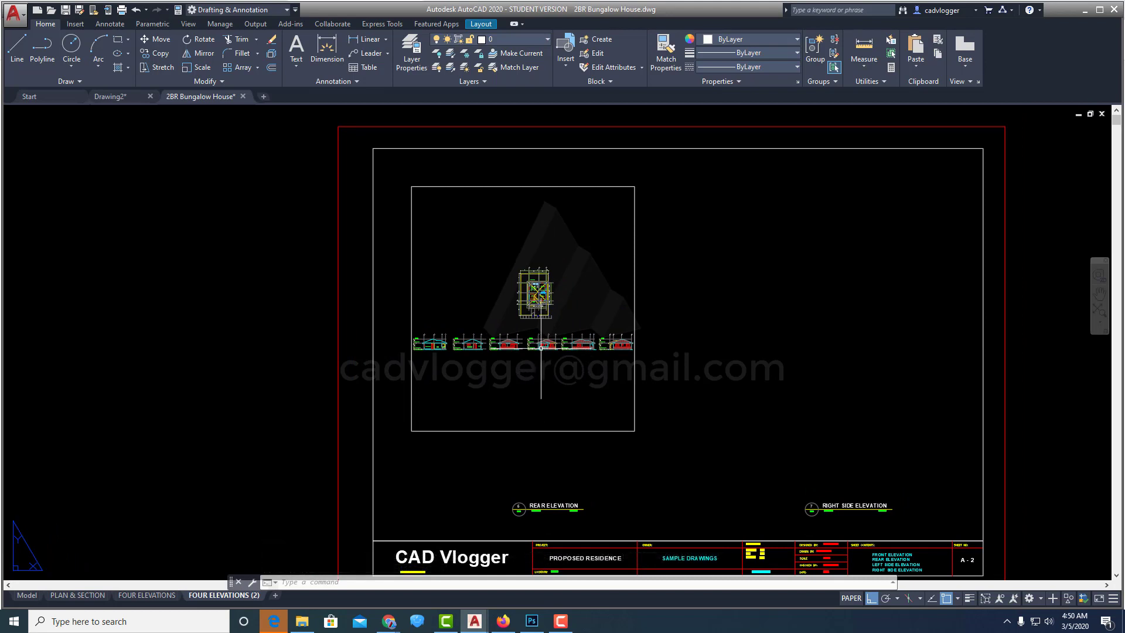
# - Apply the saved DINING - DEFINE WINDOW view to the new viewport, framing the dining/kitchen area
pyautogui.press('Return')
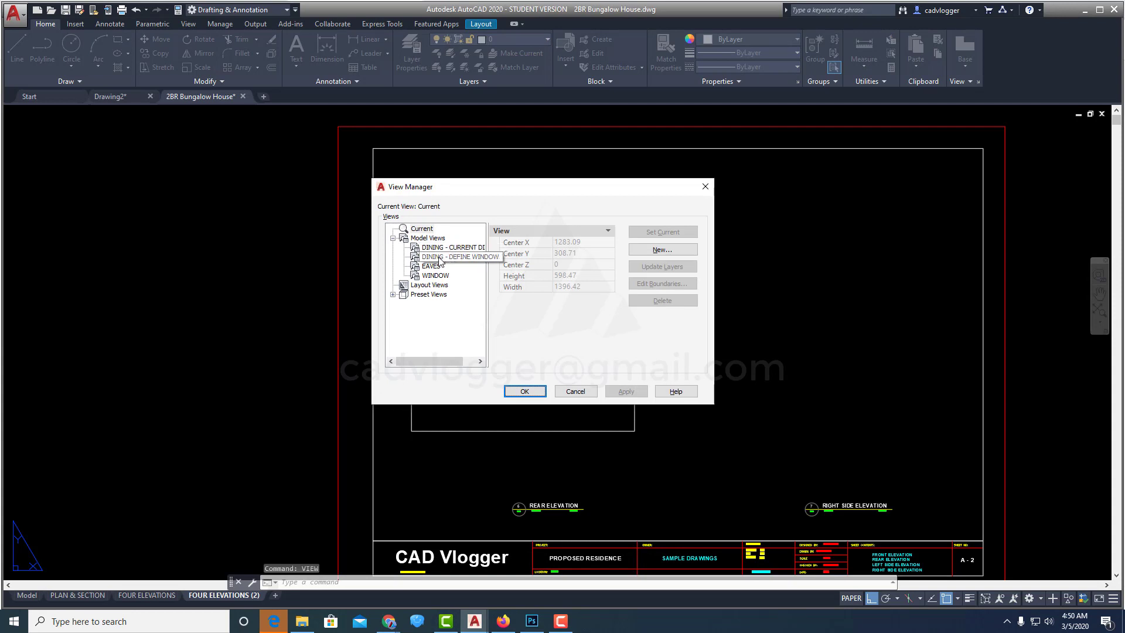
pyautogui.click(439, 258)
pyautogui.click(671, 233)
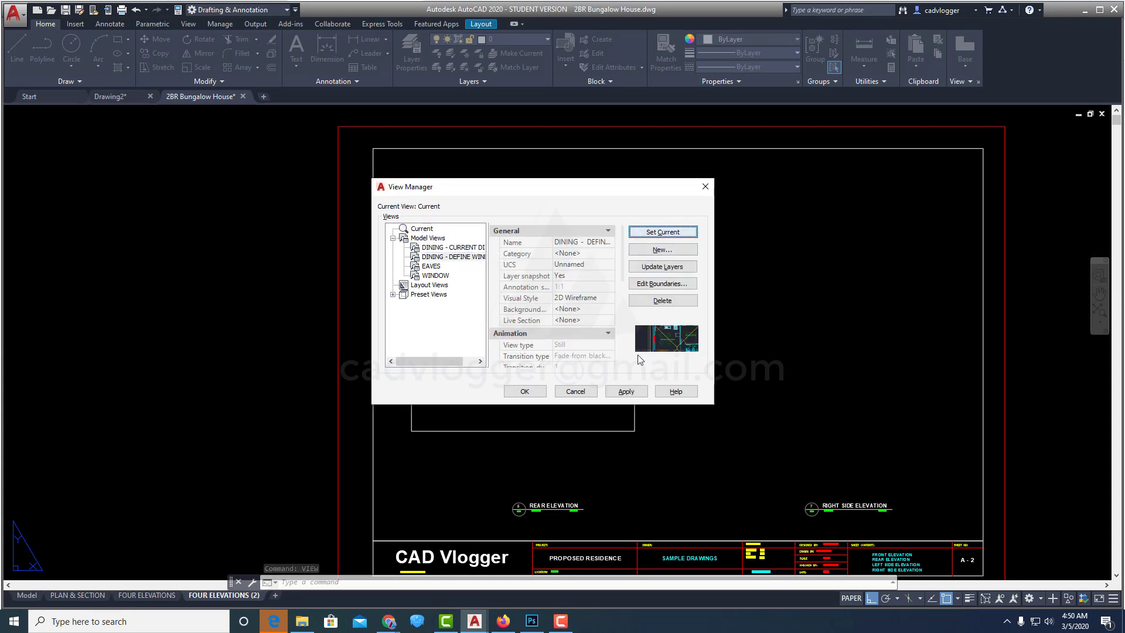
pyautogui.click(624, 392)
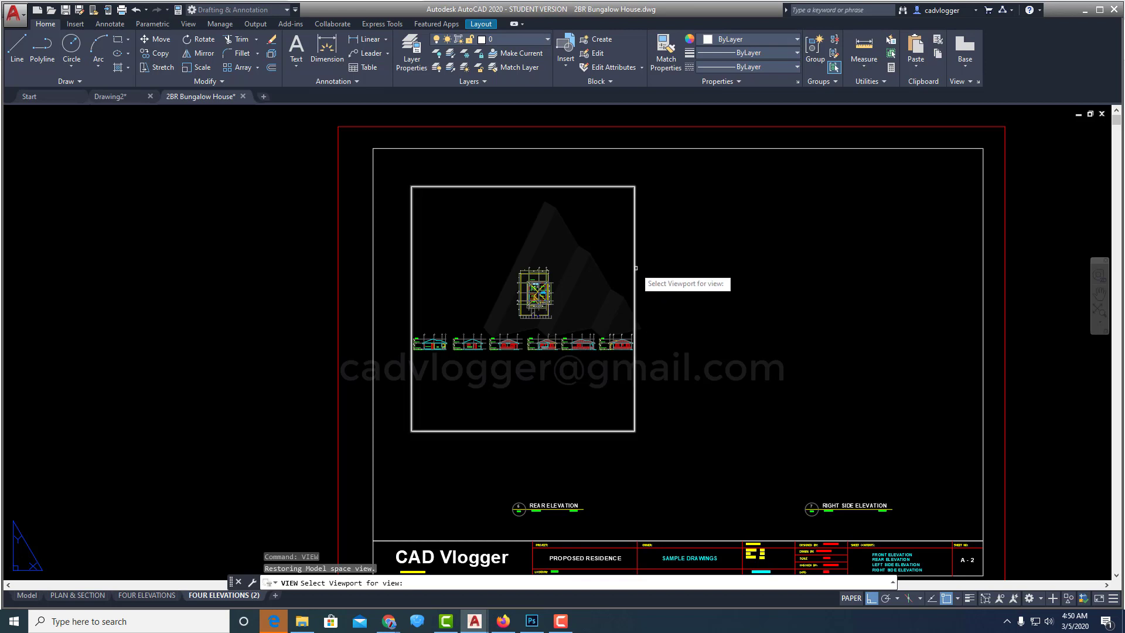
pyautogui.click(635, 267)
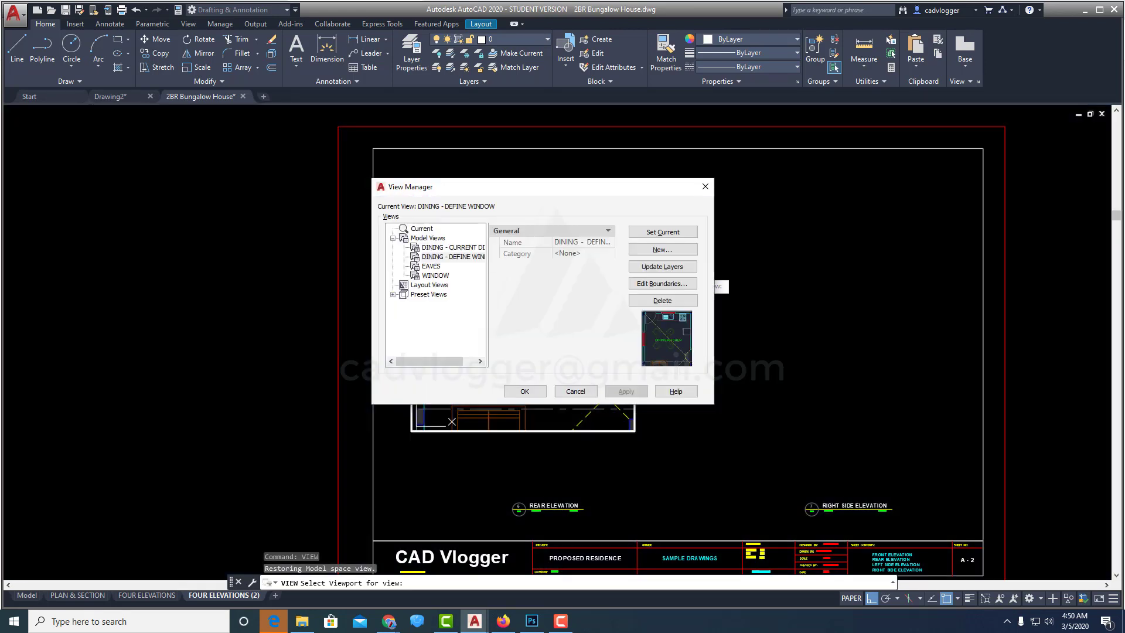
pyautogui.click(526, 391)
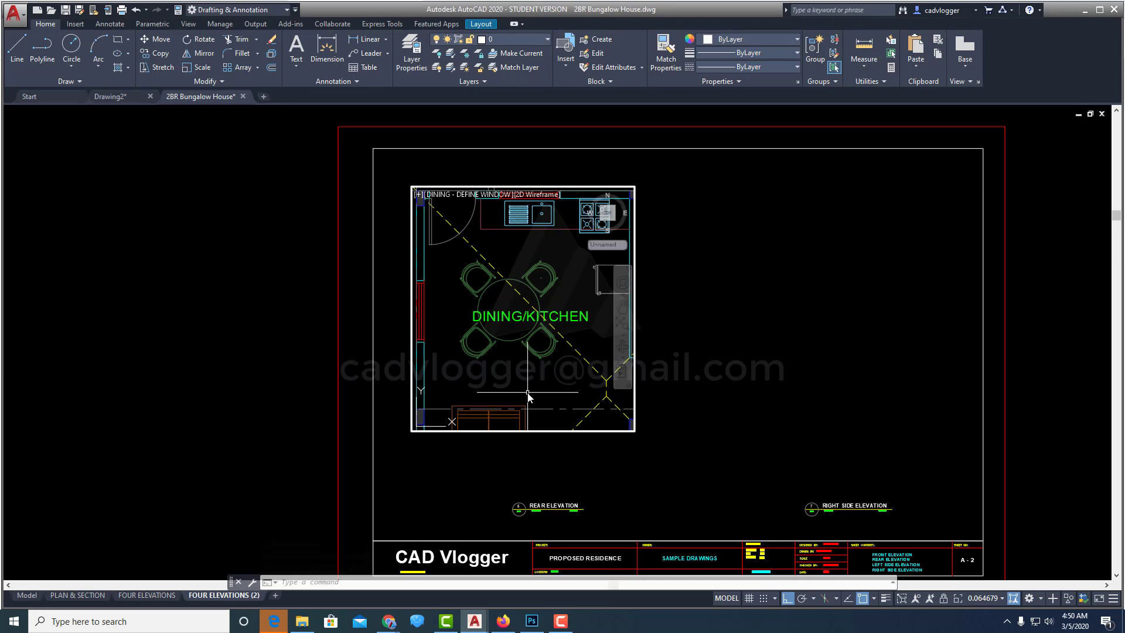
# - Return to paper space and draw a smaller second viewport right of the dining viewport
pyautogui.doubleClick(695, 338)
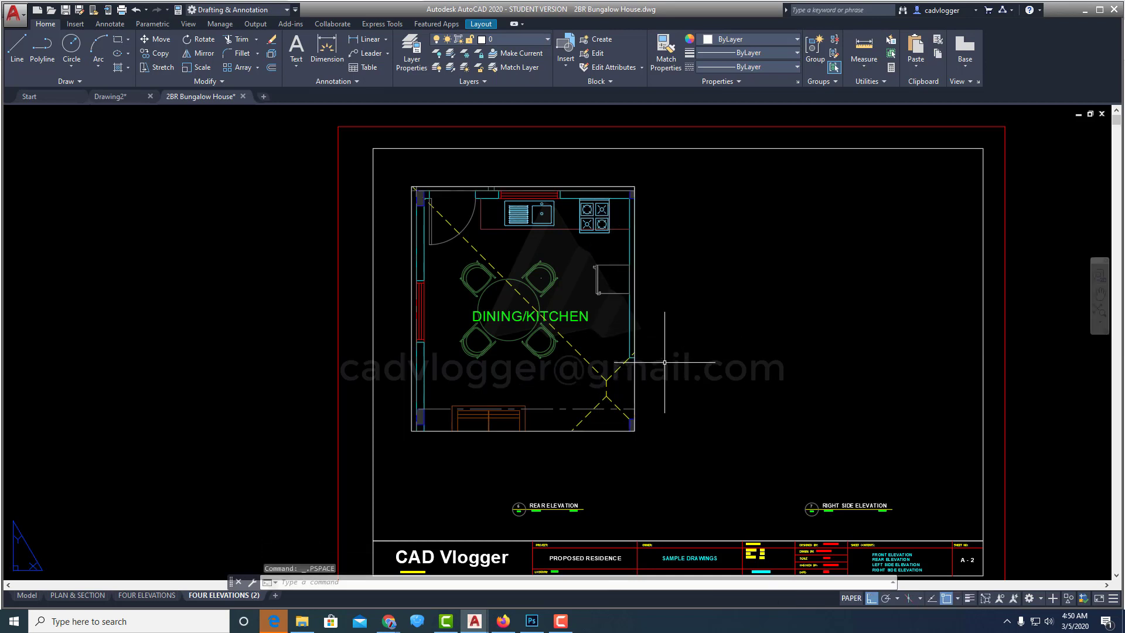
pyautogui.press('Return')
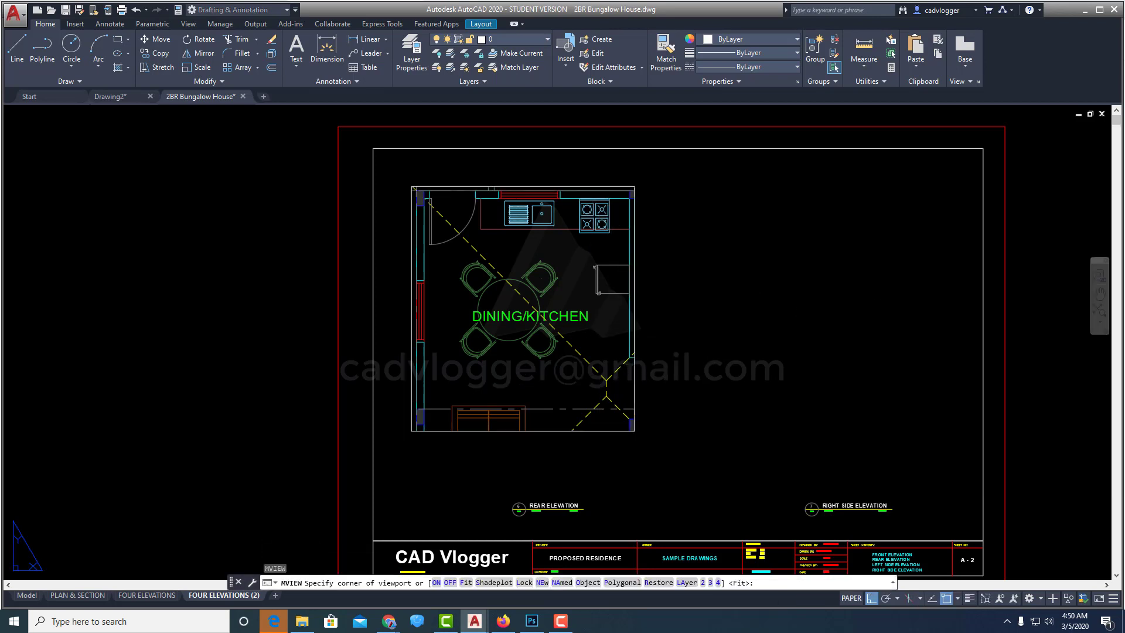
pyautogui.click(677, 299)
pyautogui.click(836, 191)
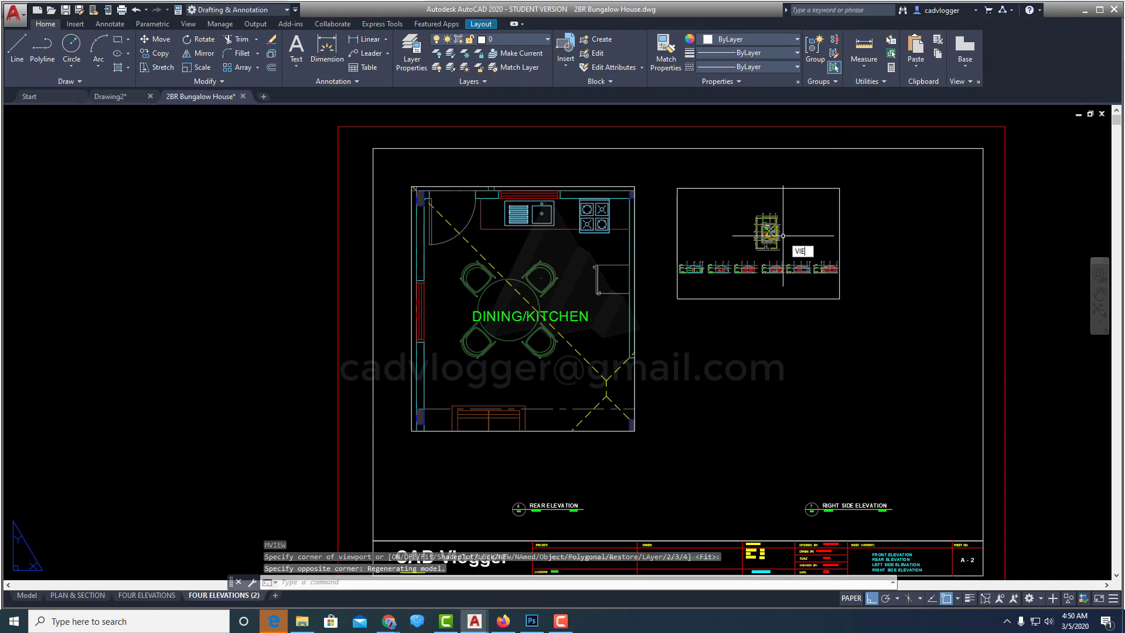
pyautogui.write('v')
pyautogui.press('Return')
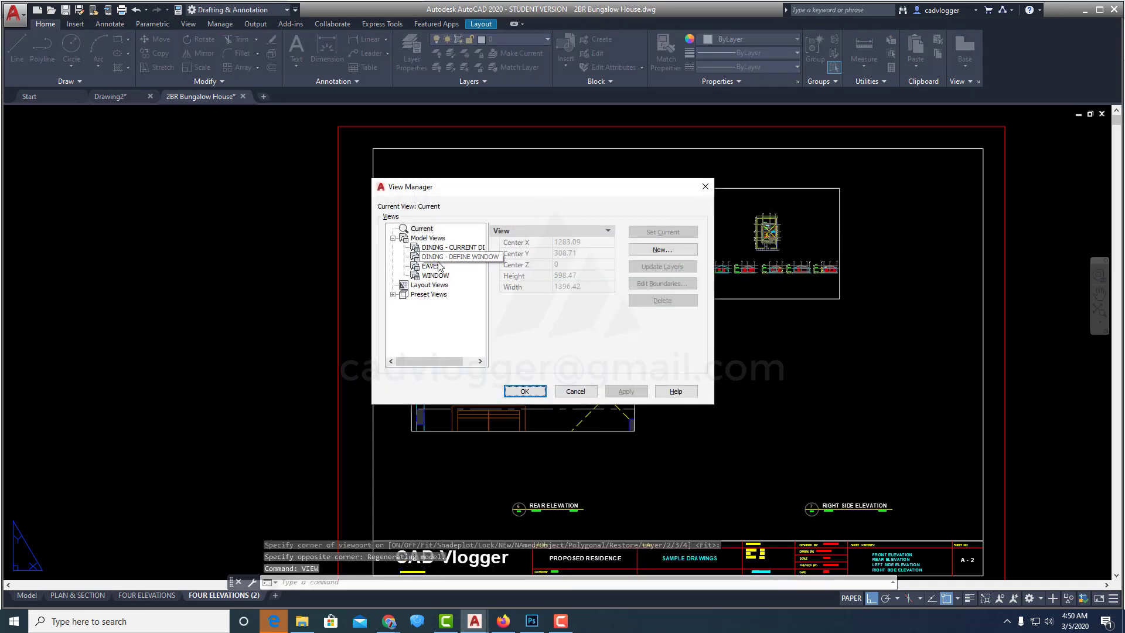
# - Apply the saved EAVES view to the right-hand viewport from View Manager
pyautogui.click(431, 267)
pyautogui.click(659, 232)
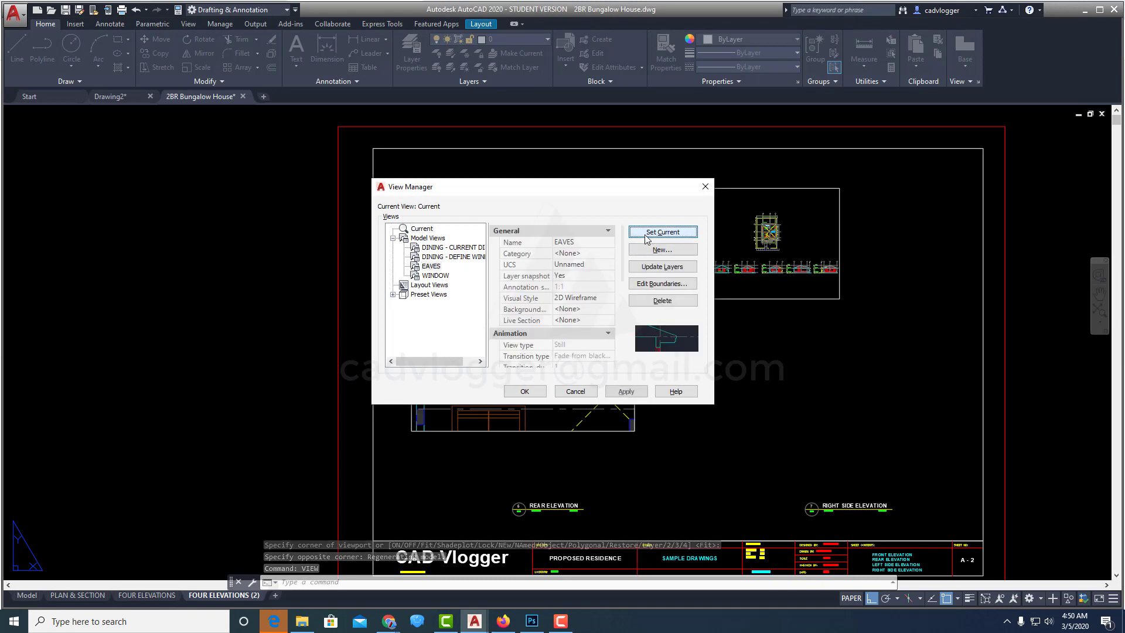
pyautogui.click(625, 391)
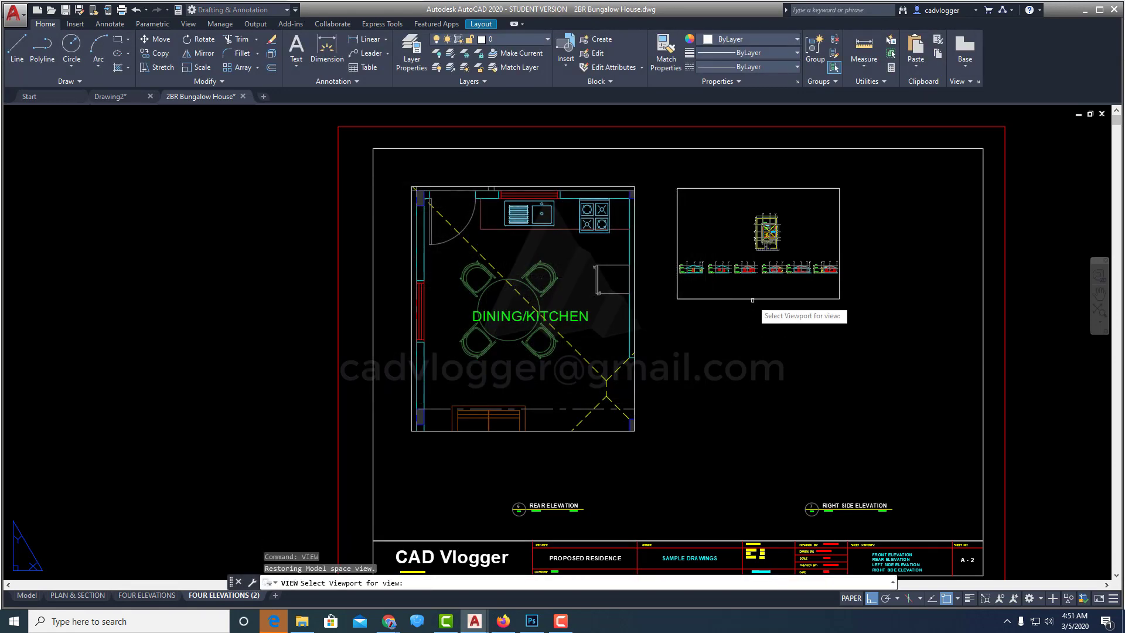
pyautogui.click(752, 298)
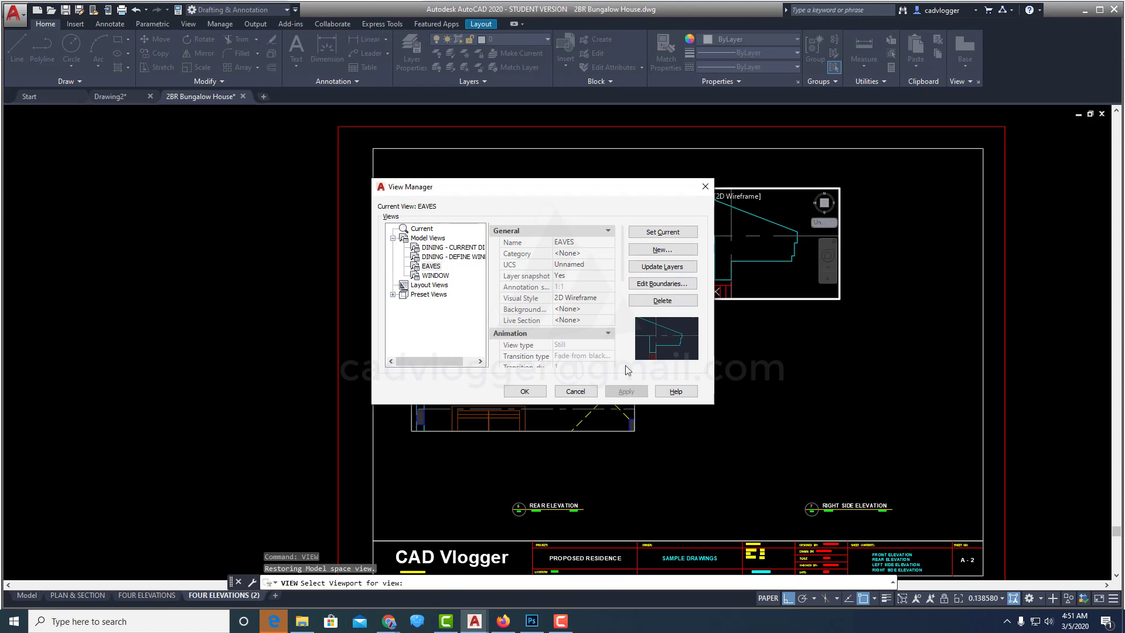
pyautogui.click(535, 394)
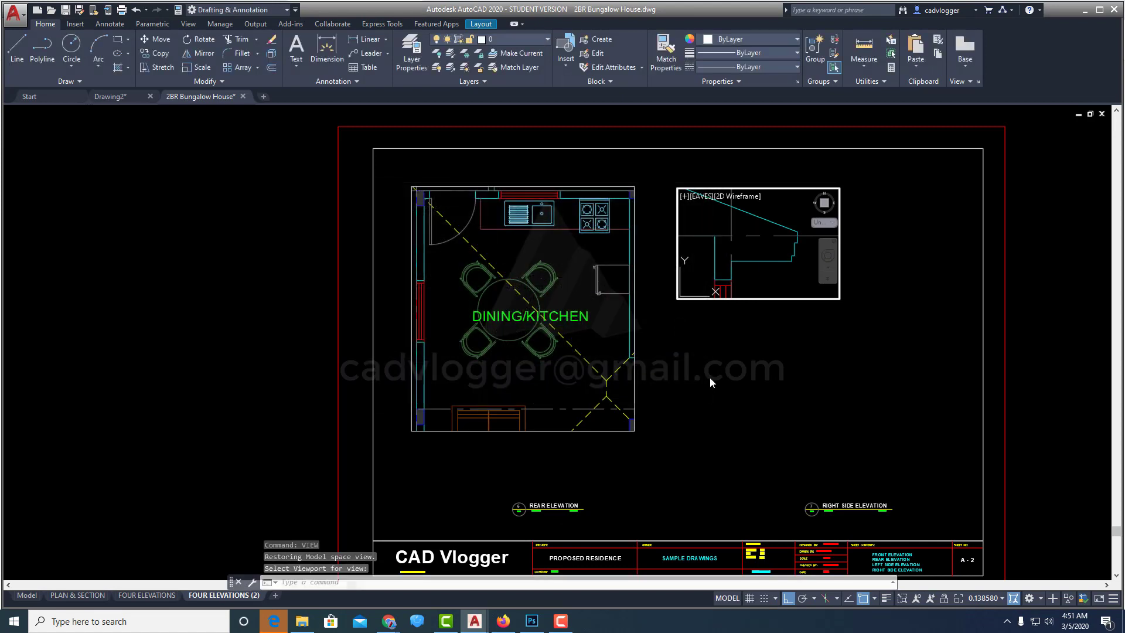
pyautogui.press('Escape')
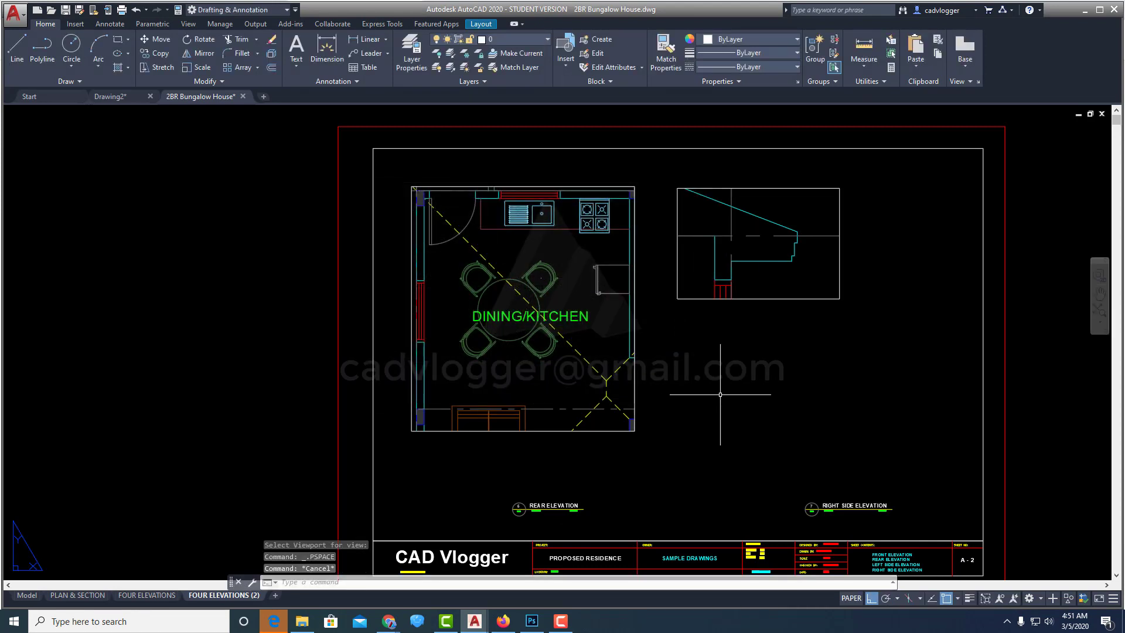
# - Draw a trial rectangle in the lower-right sheet area, then erase it
pyautogui.write('REC')
pyautogui.press('Return')
pyautogui.click(691, 464)
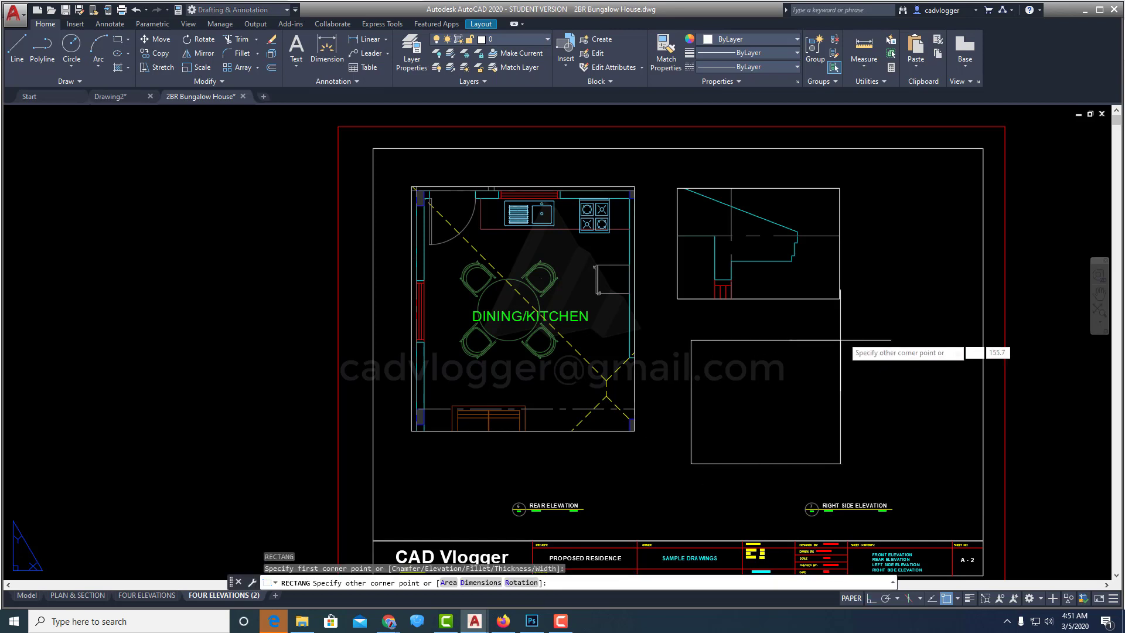
pyautogui.click(878, 320)
pyautogui.moveTo(804, 371); pyautogui.dragTo(739, 329, button='middle')
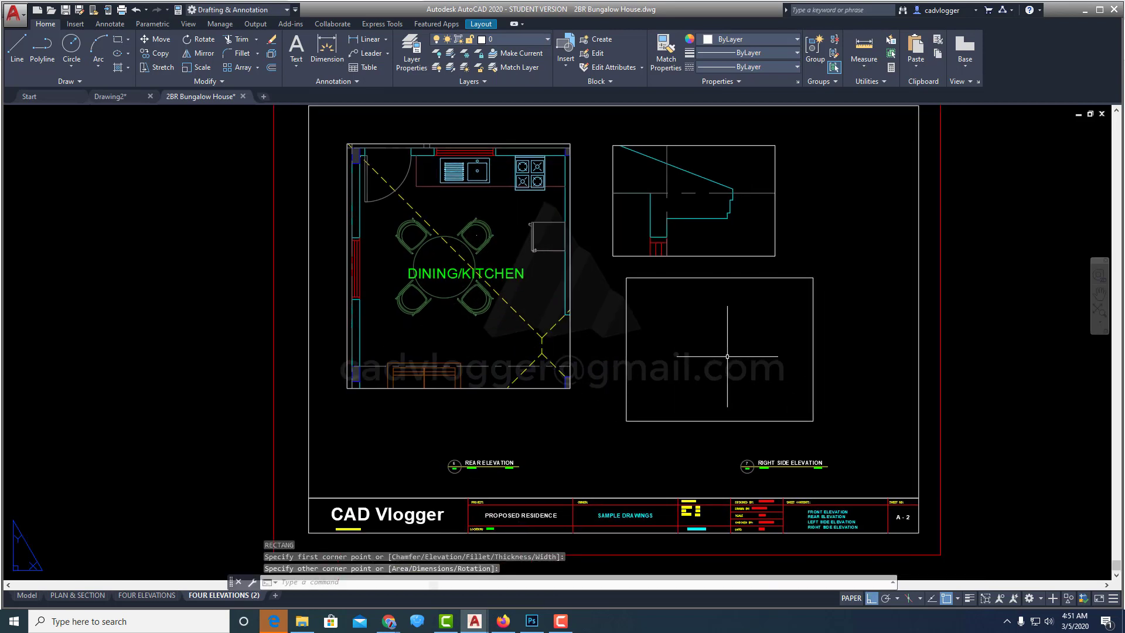
pyautogui.press('Escape')
pyautogui.write('e')
pyautogui.press('Return')
pyautogui.click(844, 311)
pyautogui.click(633, 404)
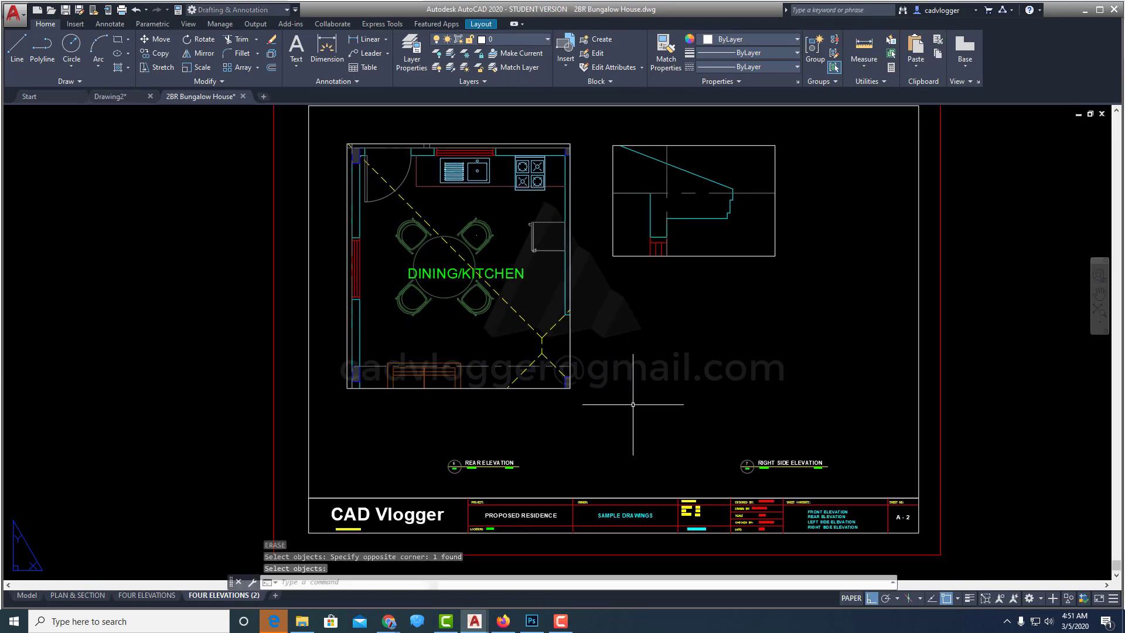
pyautogui.press('Return')
# - Draw a new viewport with MV in the empty area under the eaves detail
pyautogui.write('mv')
pyautogui.press('Return')
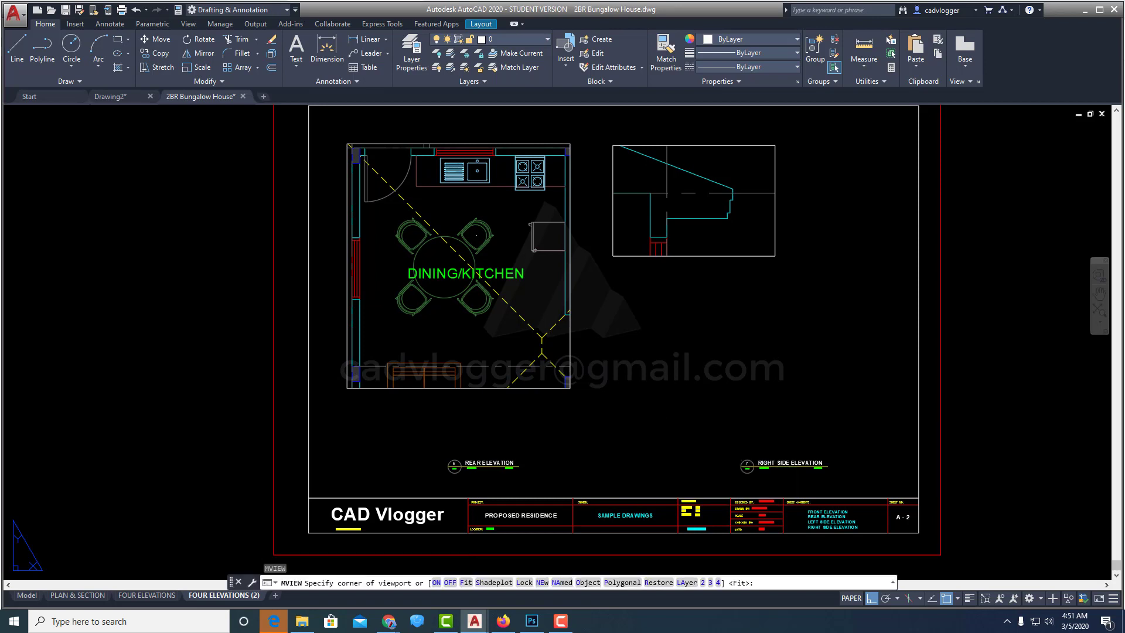
pyautogui.click(621, 429)
pyautogui.click(823, 281)
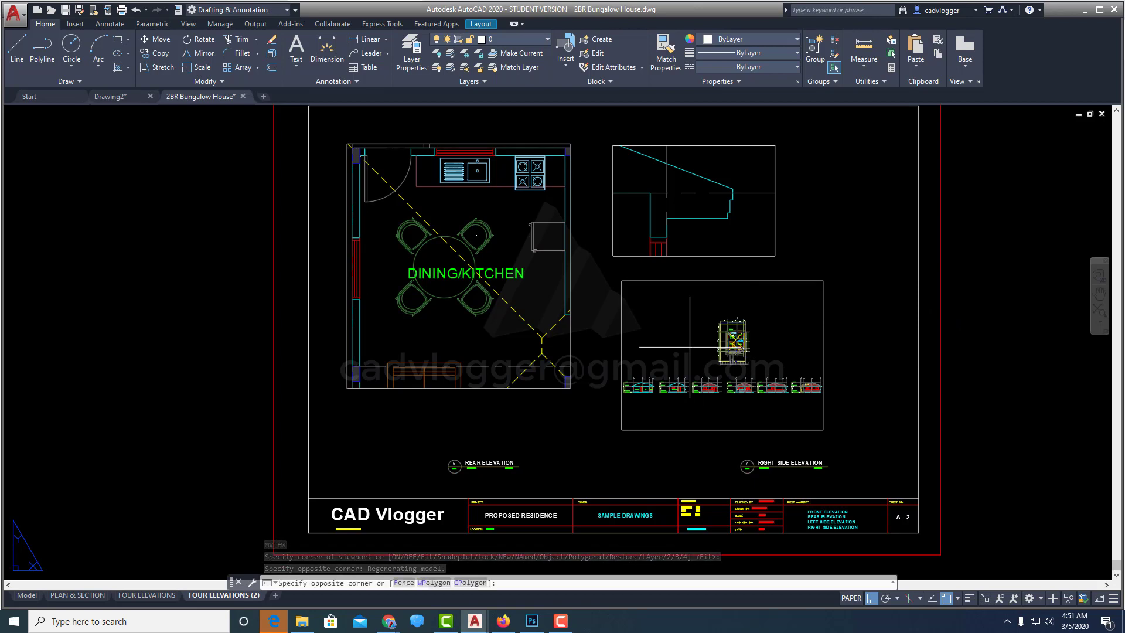
# - Show the saved WINDOW view inside the new viewport
pyautogui.doubleClick(690, 347)
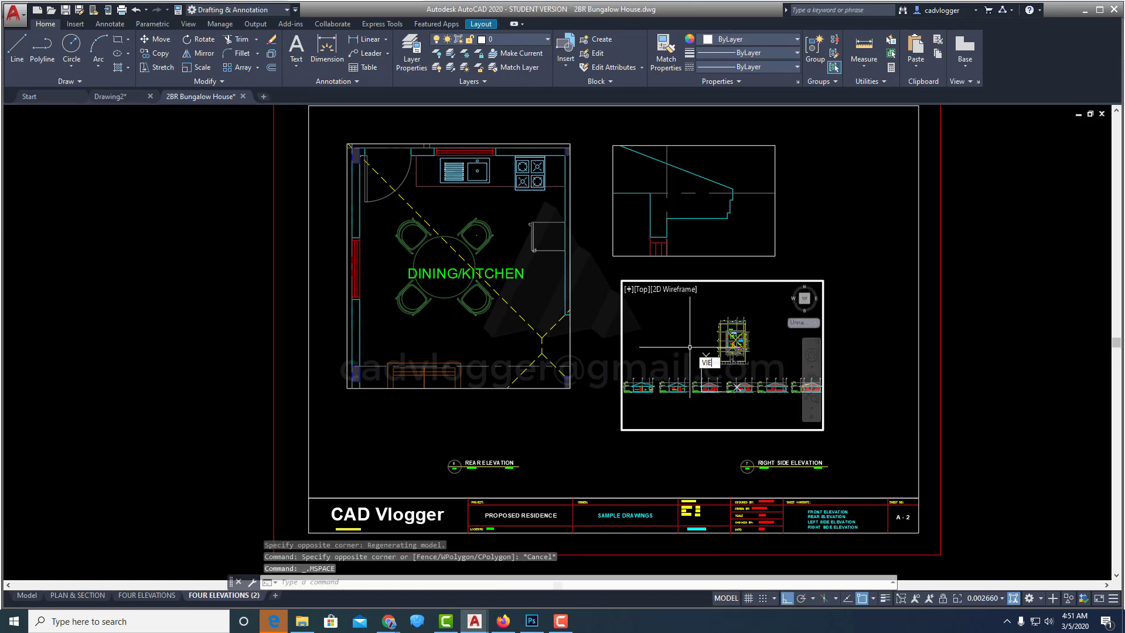
pyautogui.write('VIEW')
pyautogui.press('Return')
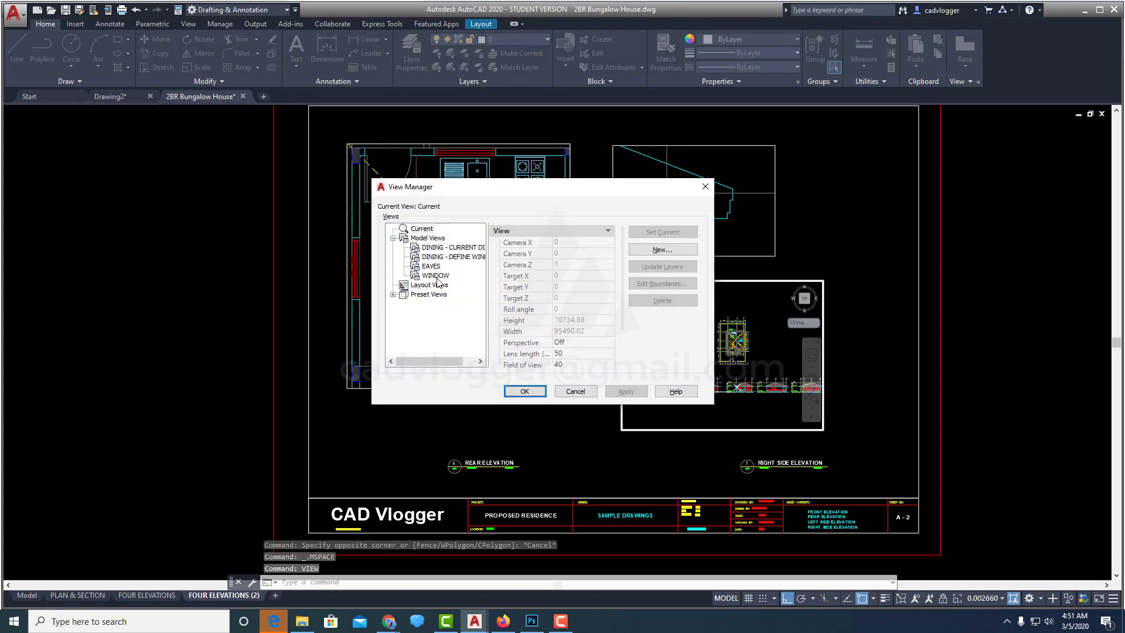
pyautogui.click(435, 276)
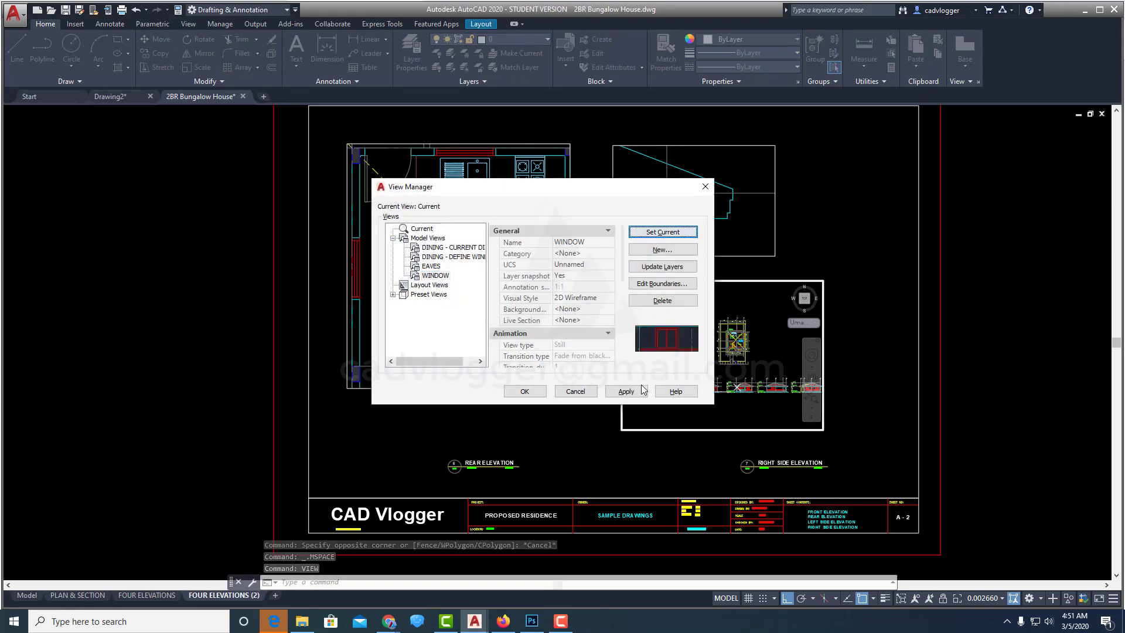
pyautogui.click(643, 390)
pyautogui.click(524, 391)
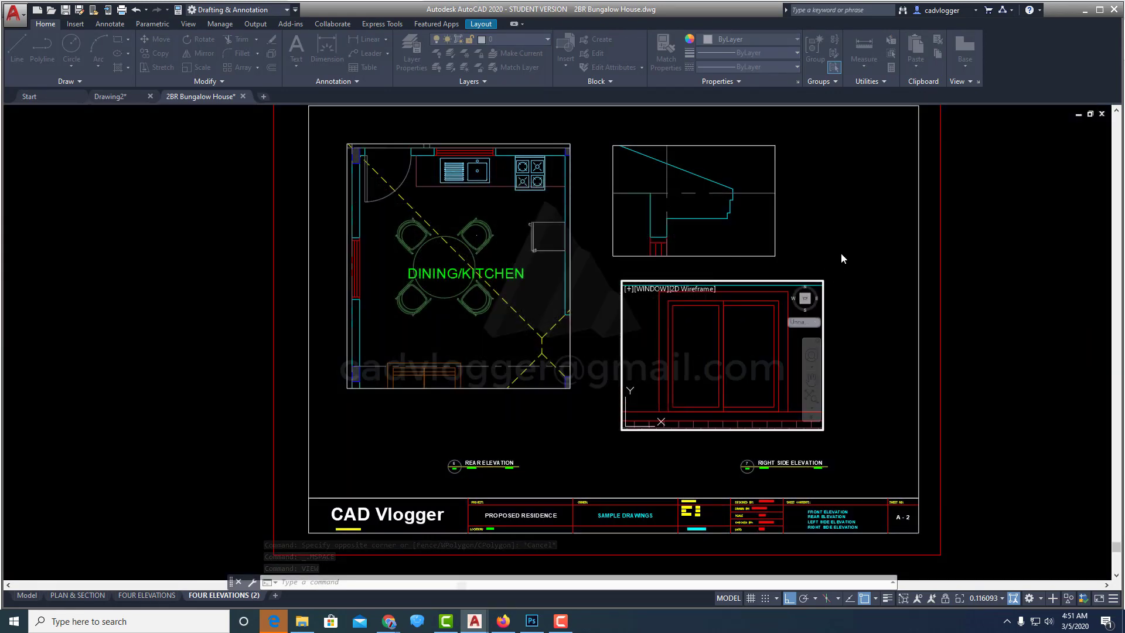
pyautogui.doubleClick(848, 245)
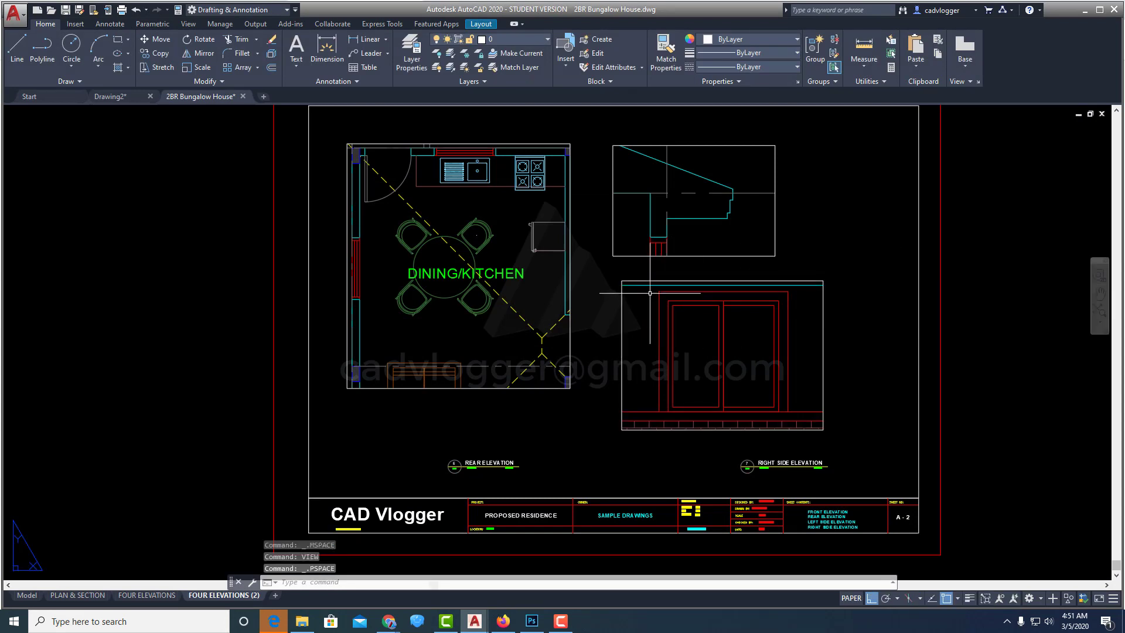
# - Move the WINDOW viewport slightly left to align it under the eaves viewport
pyautogui.moveTo(650, 292); pyautogui.dragTo(650, 328, button='middle')
pyautogui.write('m')
pyautogui.press('Return')
pyautogui.click(644, 360)
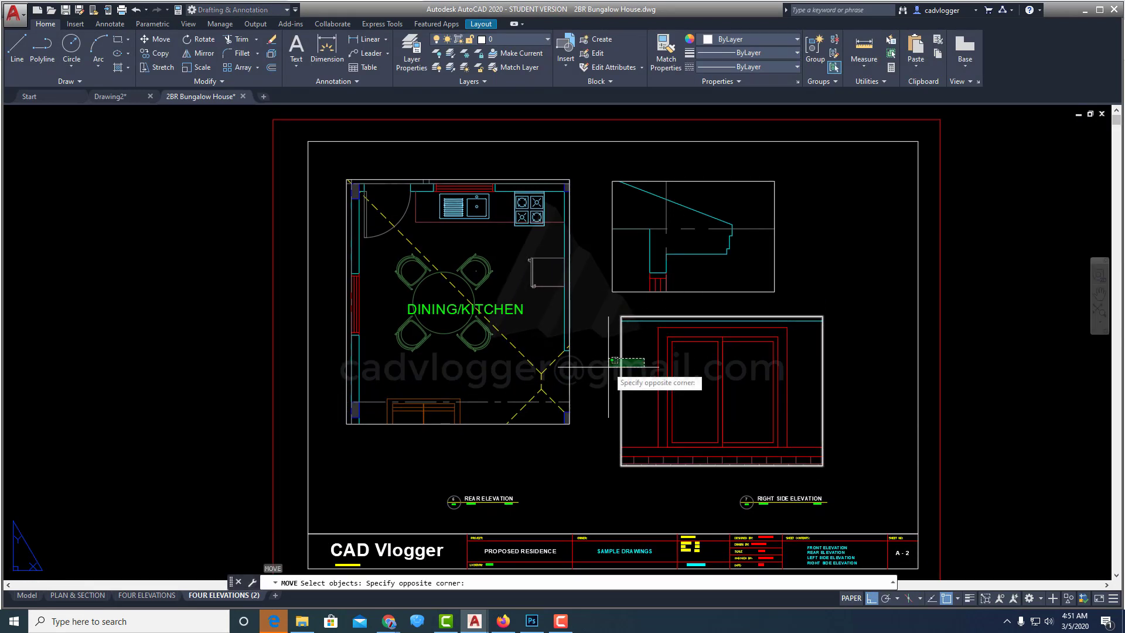
pyautogui.click(612, 360)
pyautogui.press('Return')
pyautogui.click(867, 222)
pyautogui.click(857, 222)
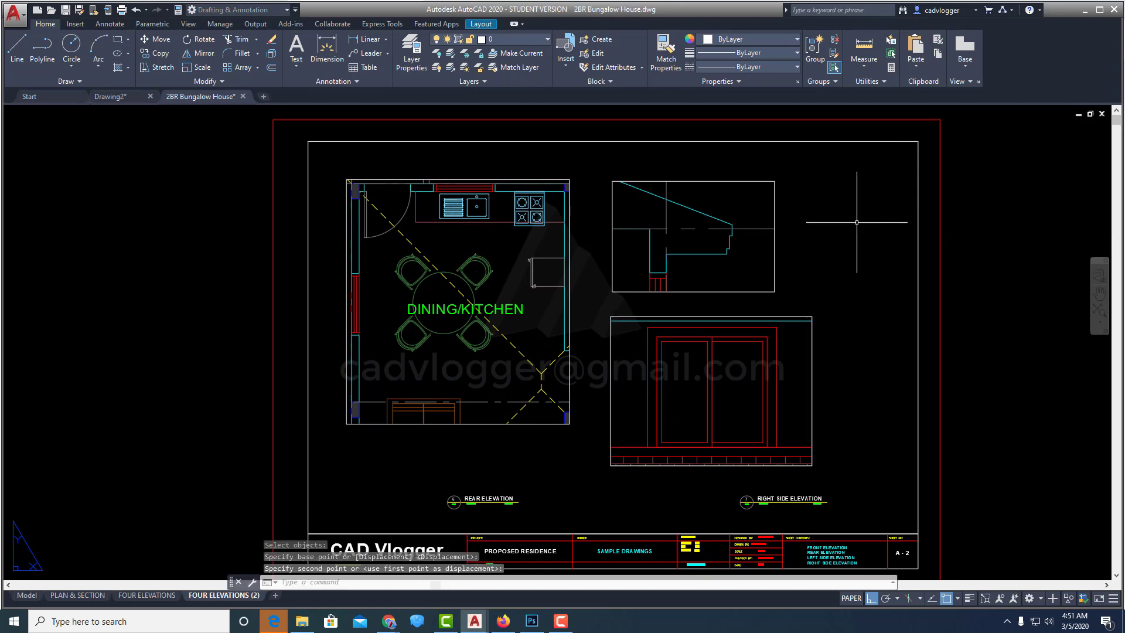
# - Recenter the whole sheet in view and start selecting the dining plan viewport
pyautogui.moveTo(683, 244); pyautogui.dragTo(625, 270, button='middle')
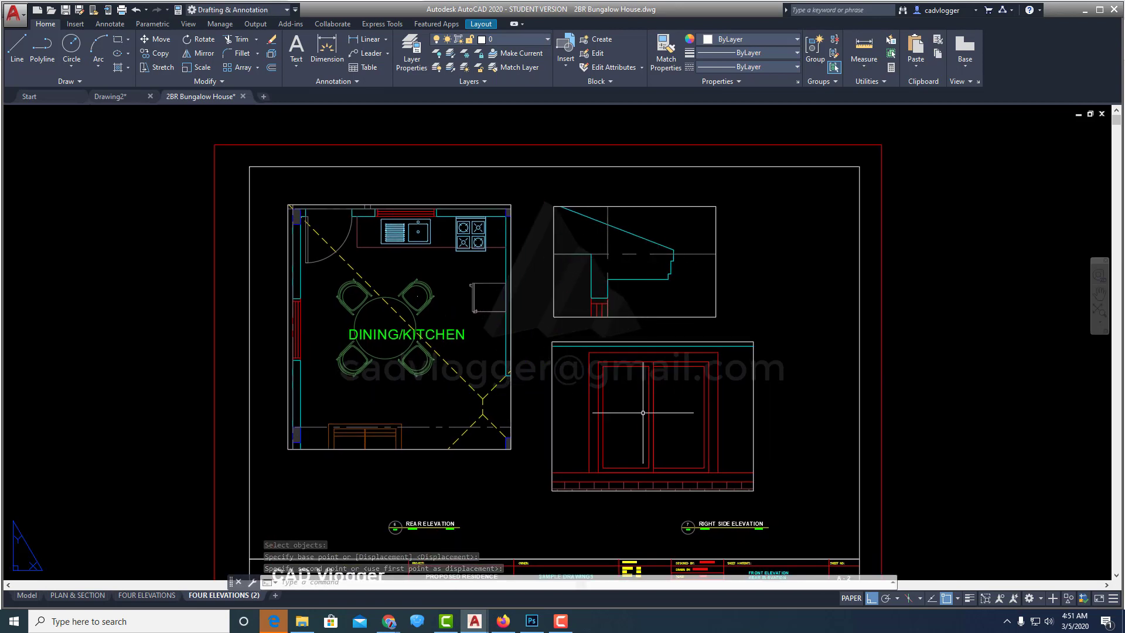
pyautogui.moveTo(643, 413); pyautogui.dragTo(567, 354, button='middle')
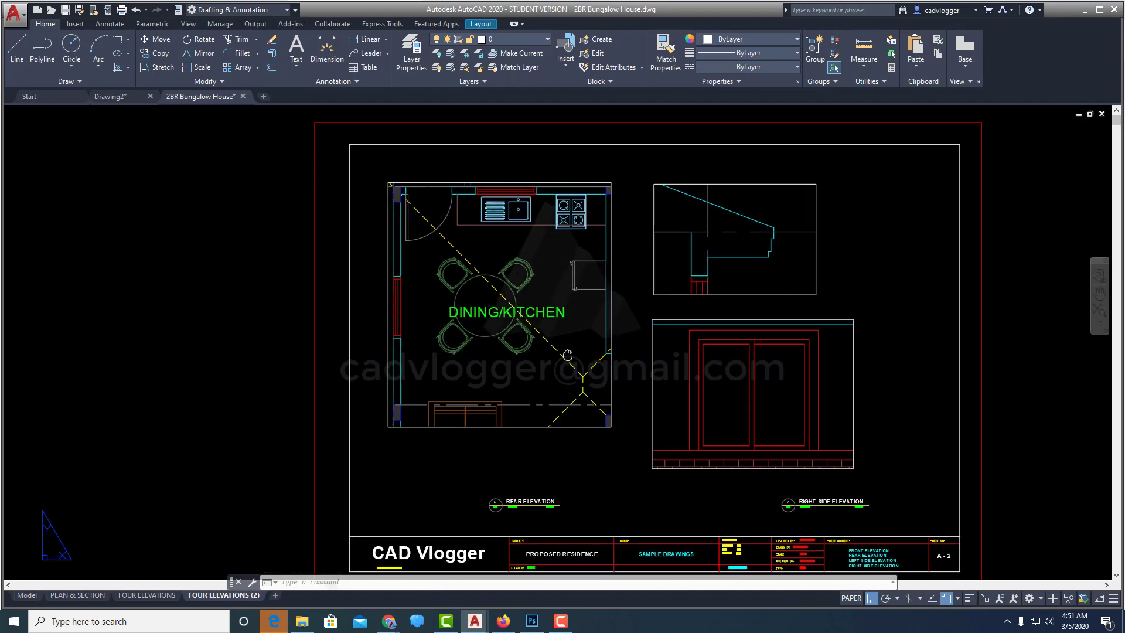
pyautogui.click(611, 334)
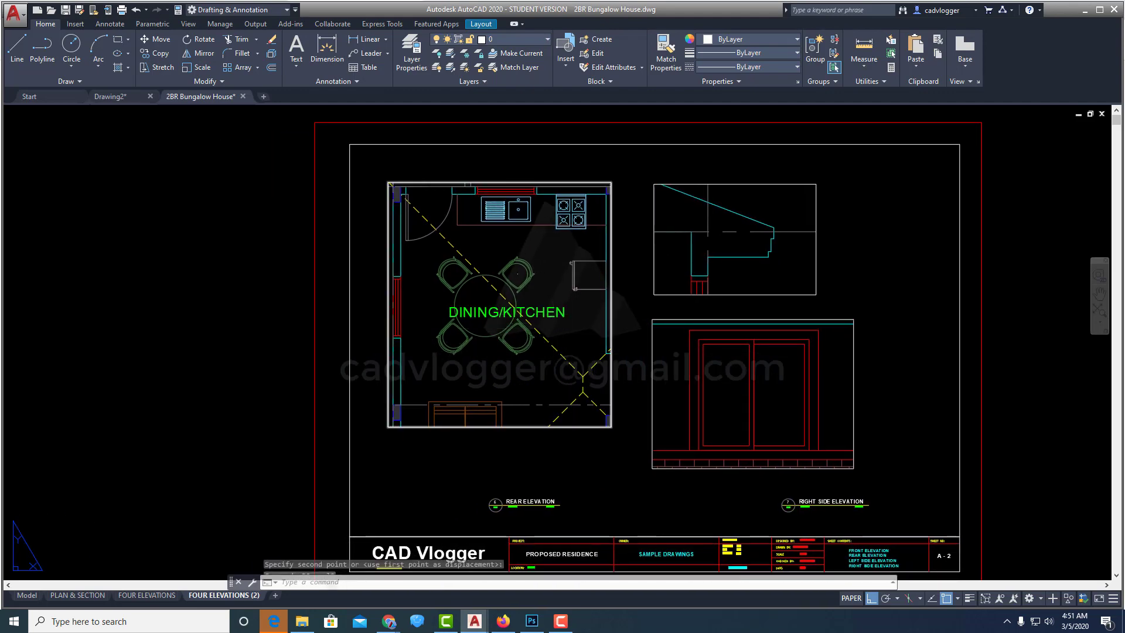
pyautogui.press('Escape')
pyautogui.press('Escape')
pyautogui.click(621, 296)
# - Set the dining plan viewport scale to 1:20
pyautogui.click(600, 307)
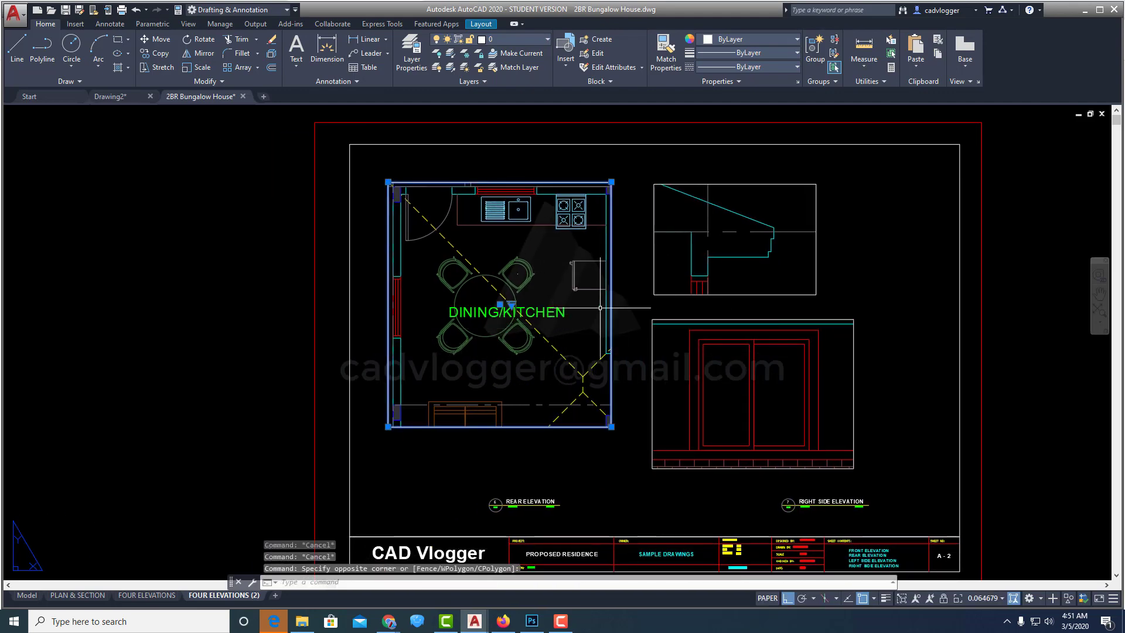
pyautogui.click(1002, 598)
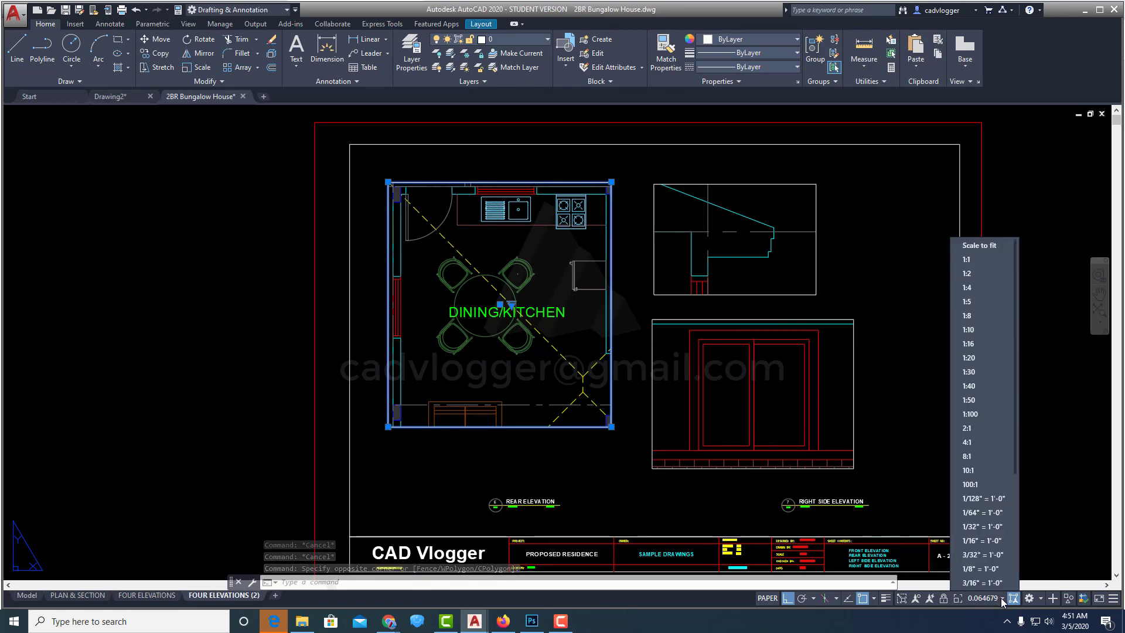
pyautogui.click(970, 400)
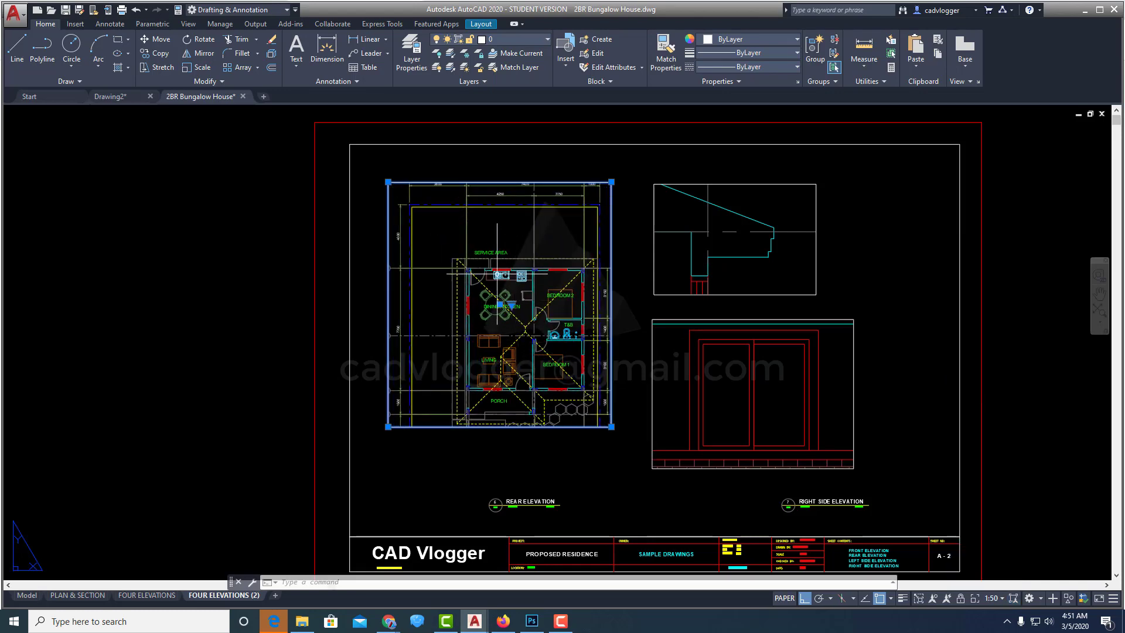
pyautogui.click(1002, 598)
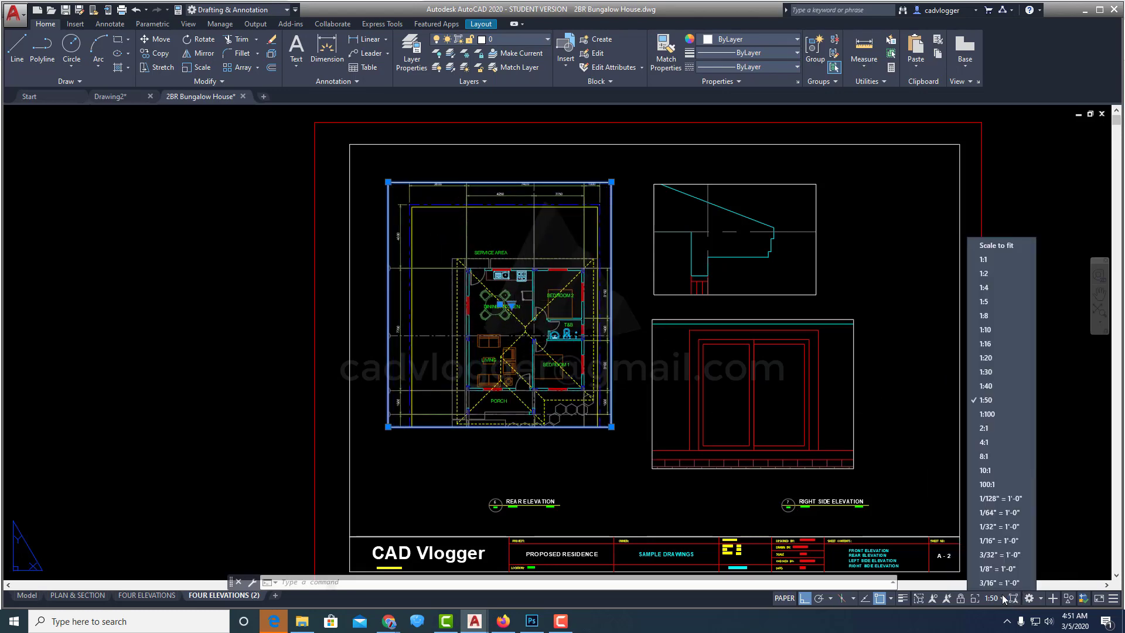
pyautogui.click(991, 357)
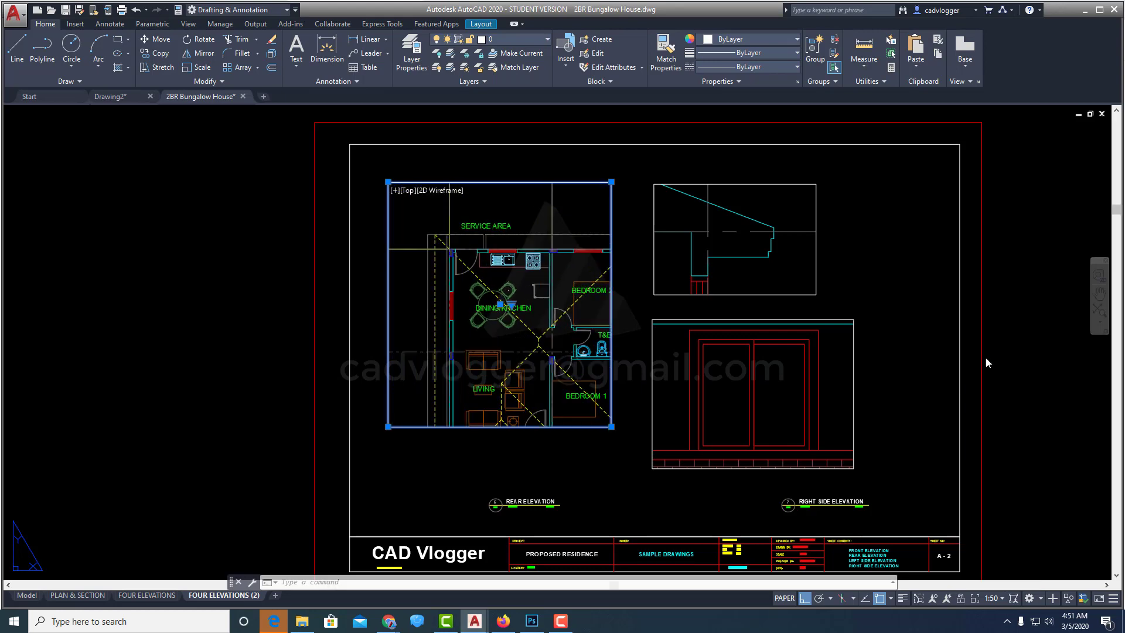
pyautogui.moveTo(518, 337); pyautogui.dragTo(511, 325, button='middle')
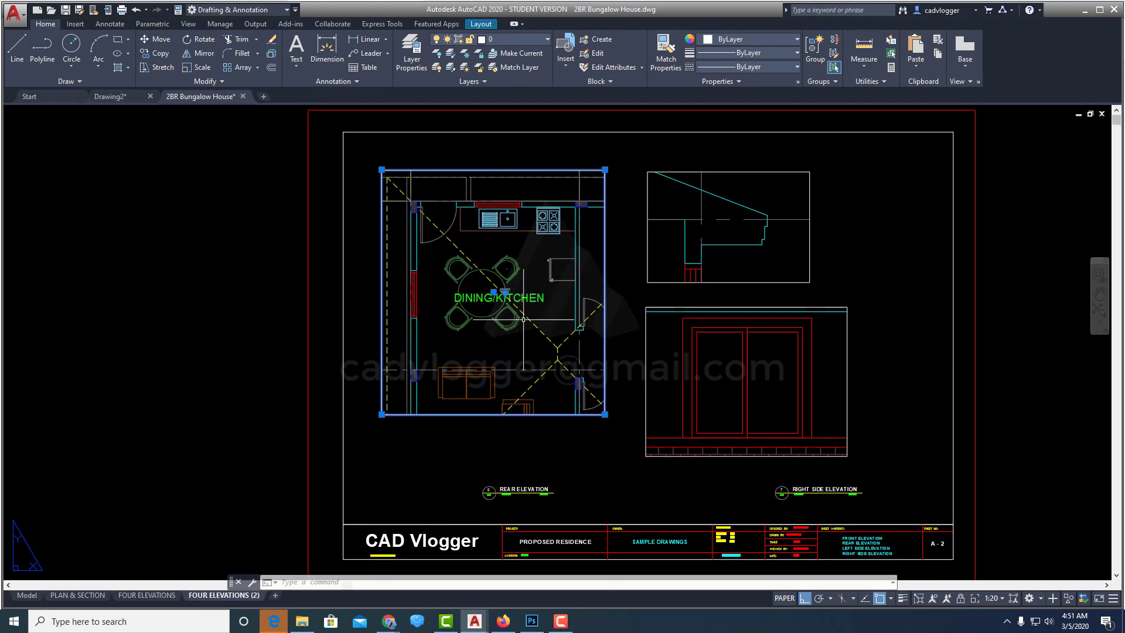
pyautogui.click(624, 199)
pyautogui.press('Escape')
pyautogui.press('Escape')
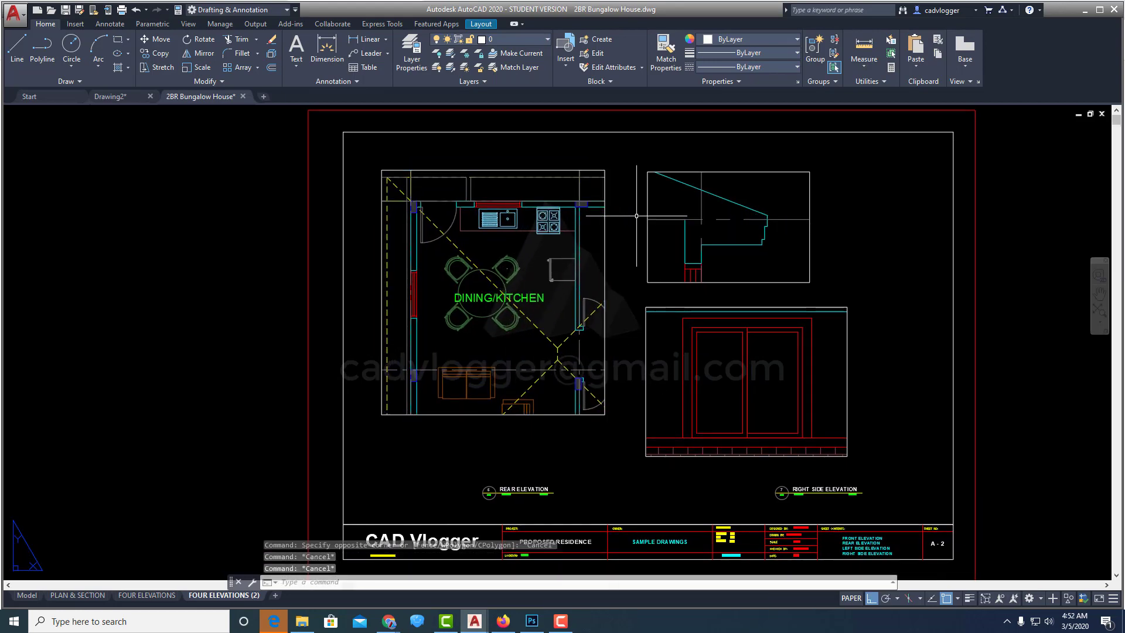
# - Set the eaves detail viewport scale to 1:5
pyautogui.click(647, 207)
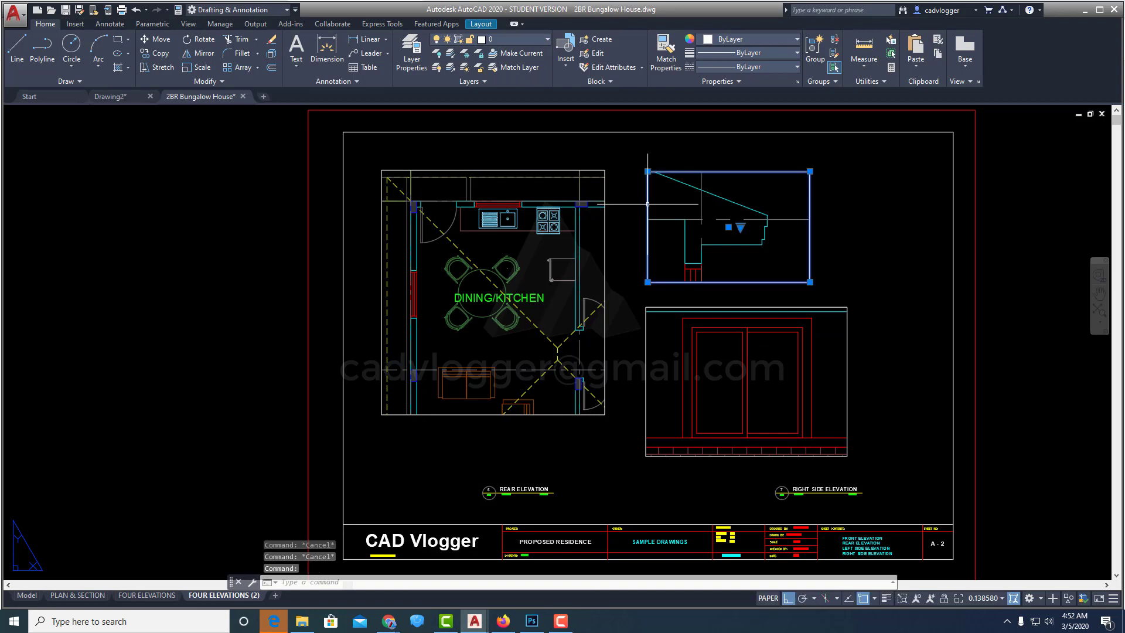
pyautogui.click(999, 597)
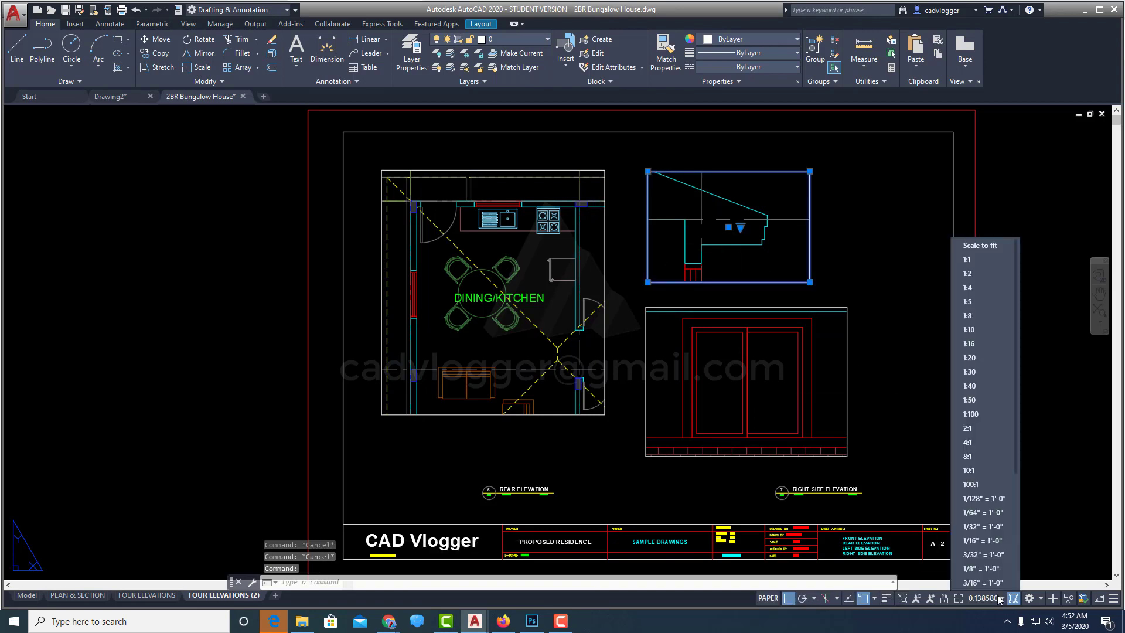
pyautogui.click(976, 301)
pyautogui.click(771, 389)
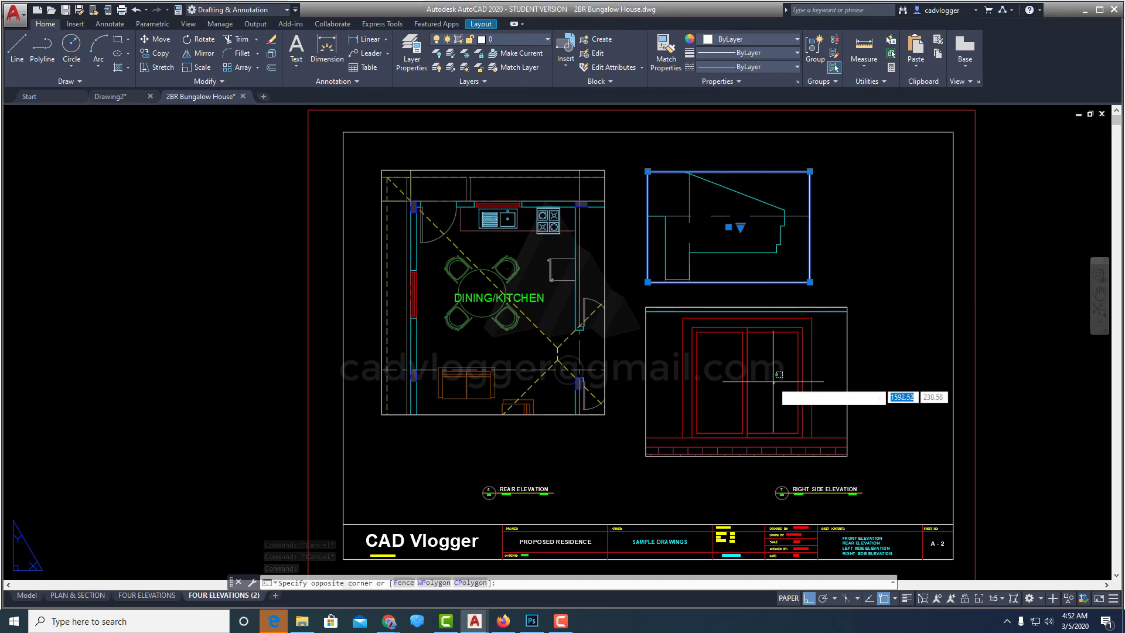
pyautogui.press('Escape')
# - Set the window detail viewport scale to 1:10
pyautogui.doubleClick(780, 387)
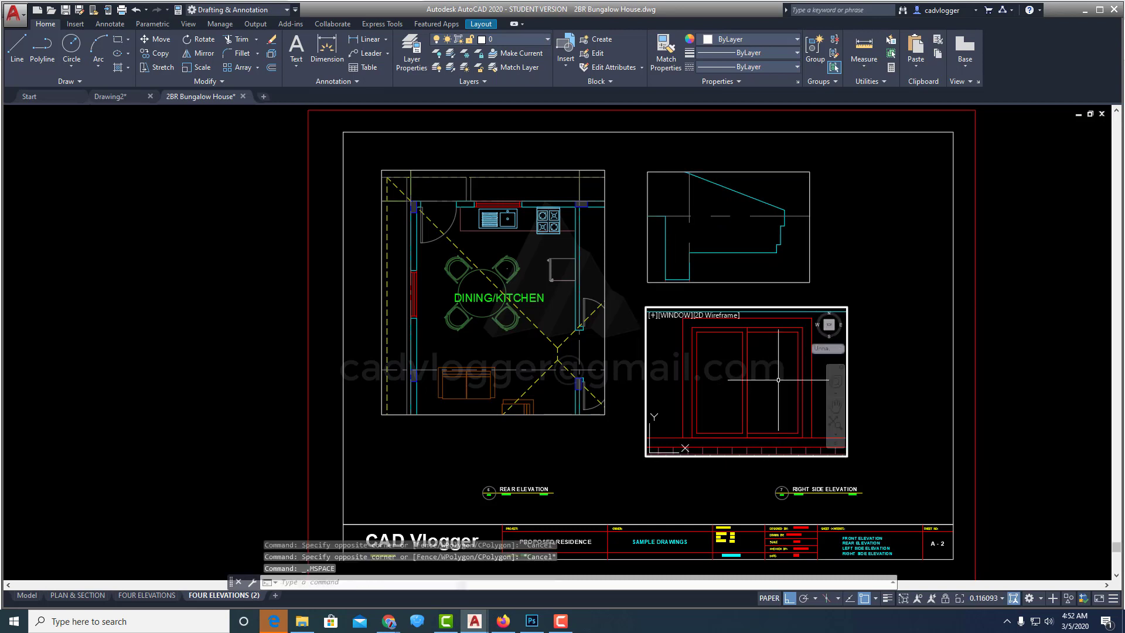
pyautogui.click(1002, 598)
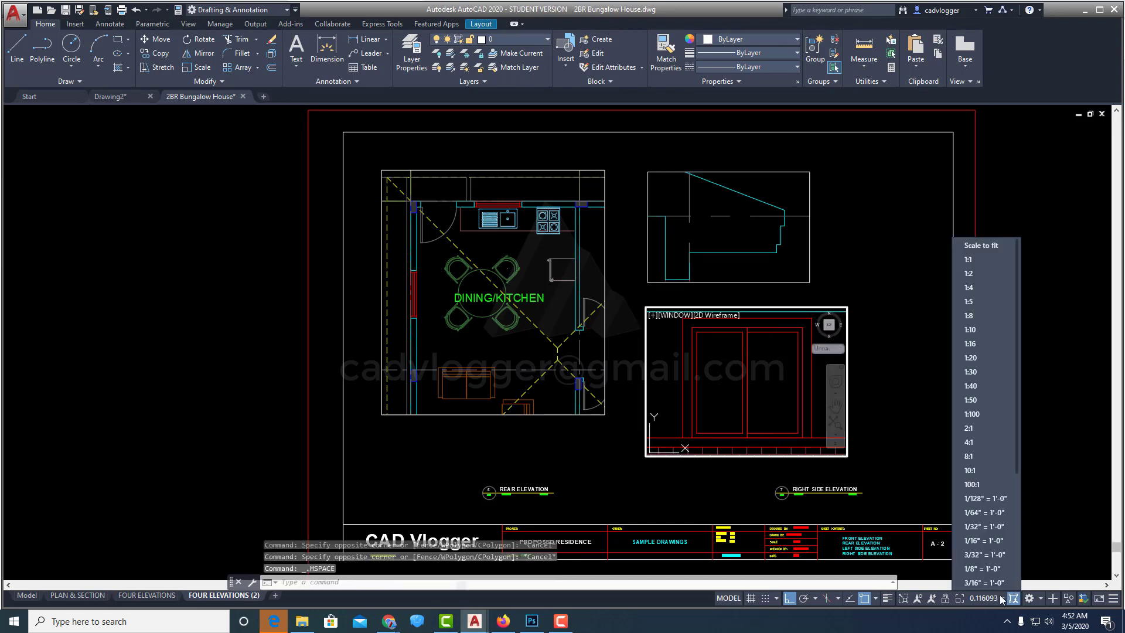
pyautogui.click(987, 330)
pyautogui.doubleClick(886, 299)
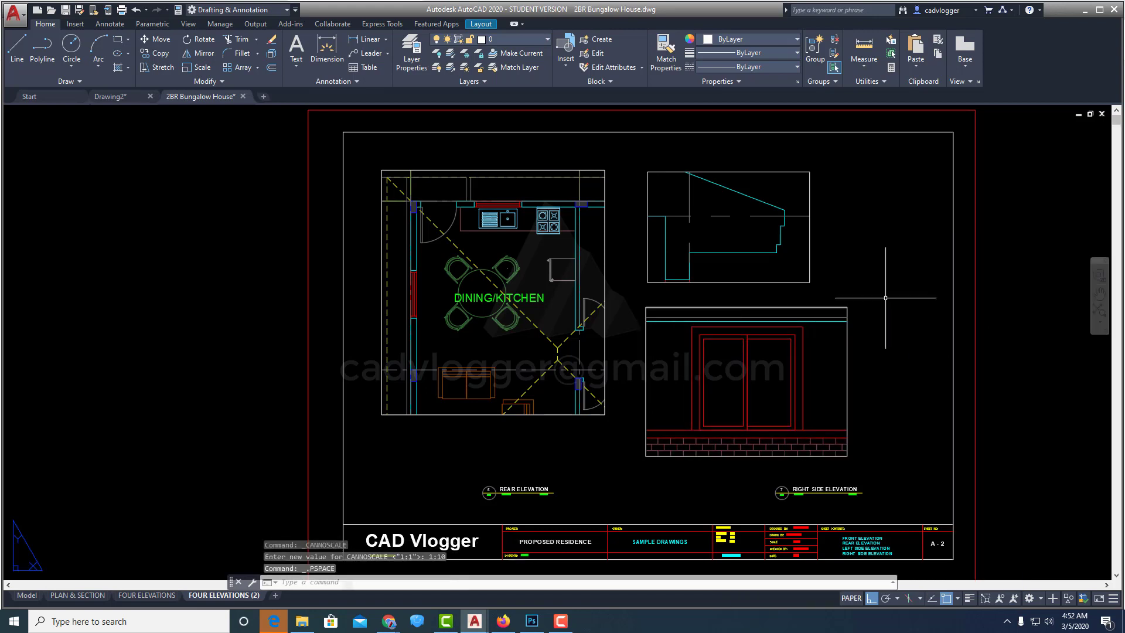
# - Select the three viewports and assign them to the Defpoints layer
pyautogui.click(802, 408)
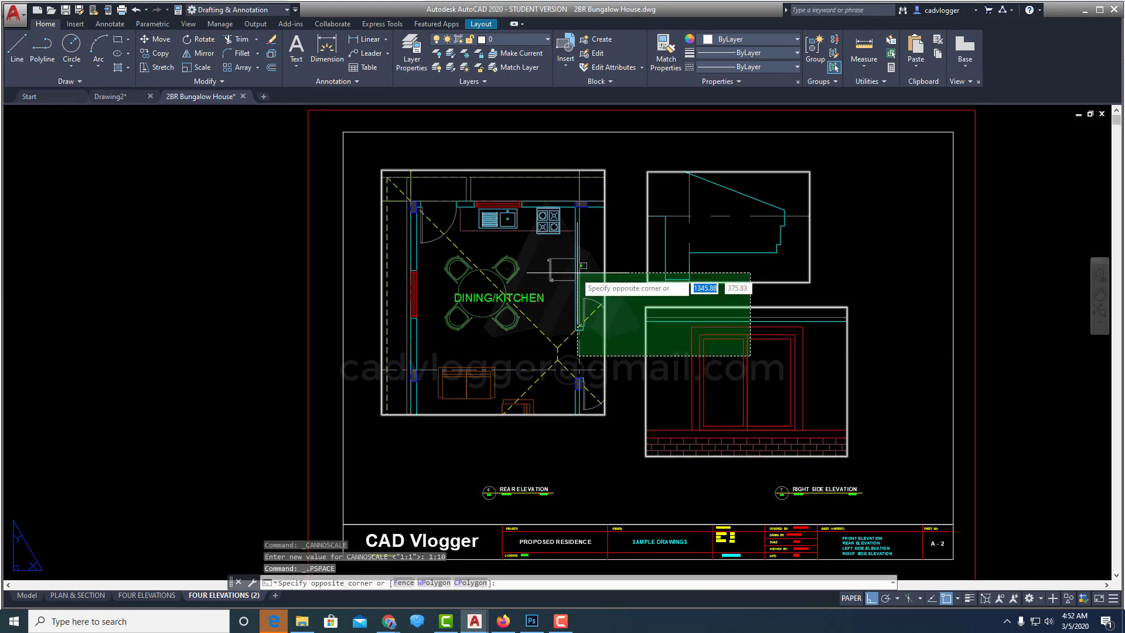
pyautogui.click(558, 262)
pyautogui.click(514, 39)
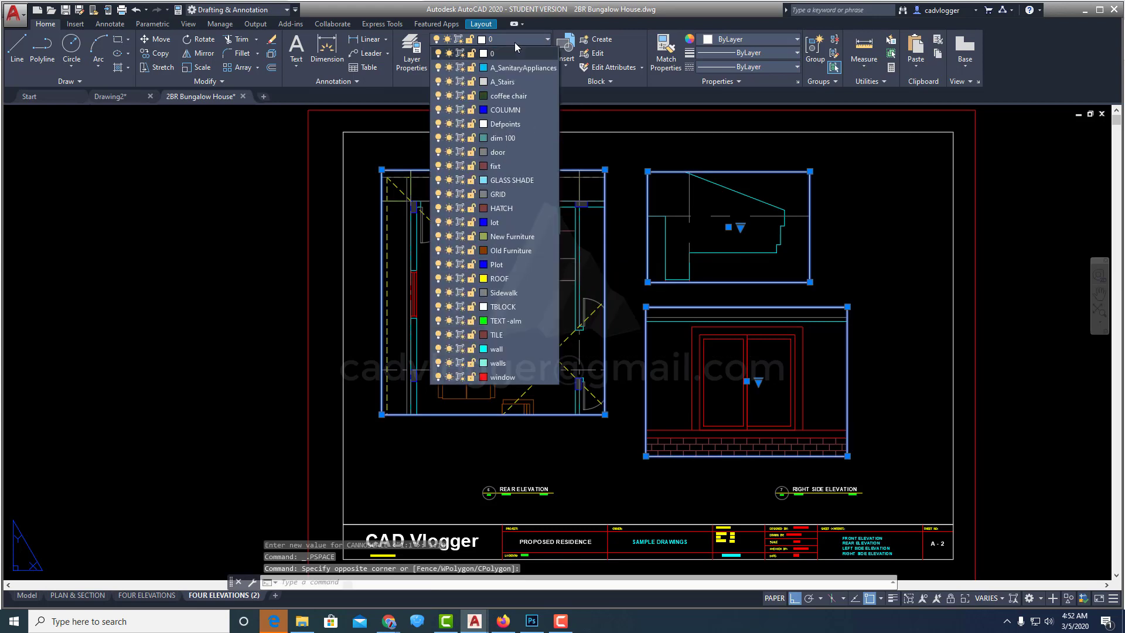
pyautogui.click(511, 125)
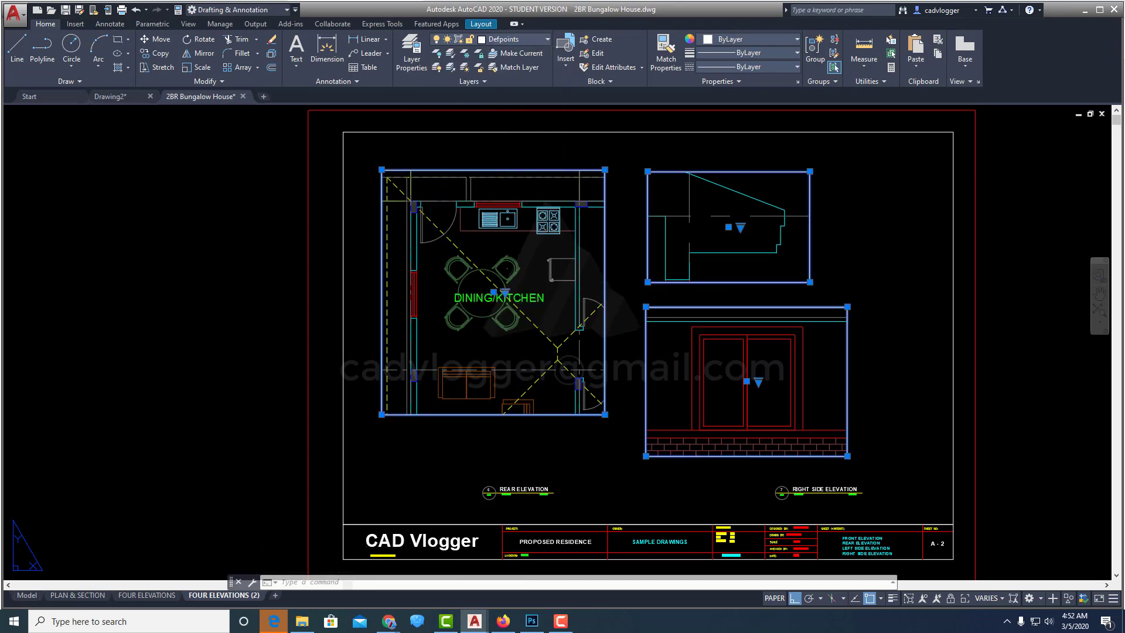
# - Set Display Locked to Yes for the selected viewports
pyautogui.rightClick(621, 240)
pyautogui.moveTo(763, 316)
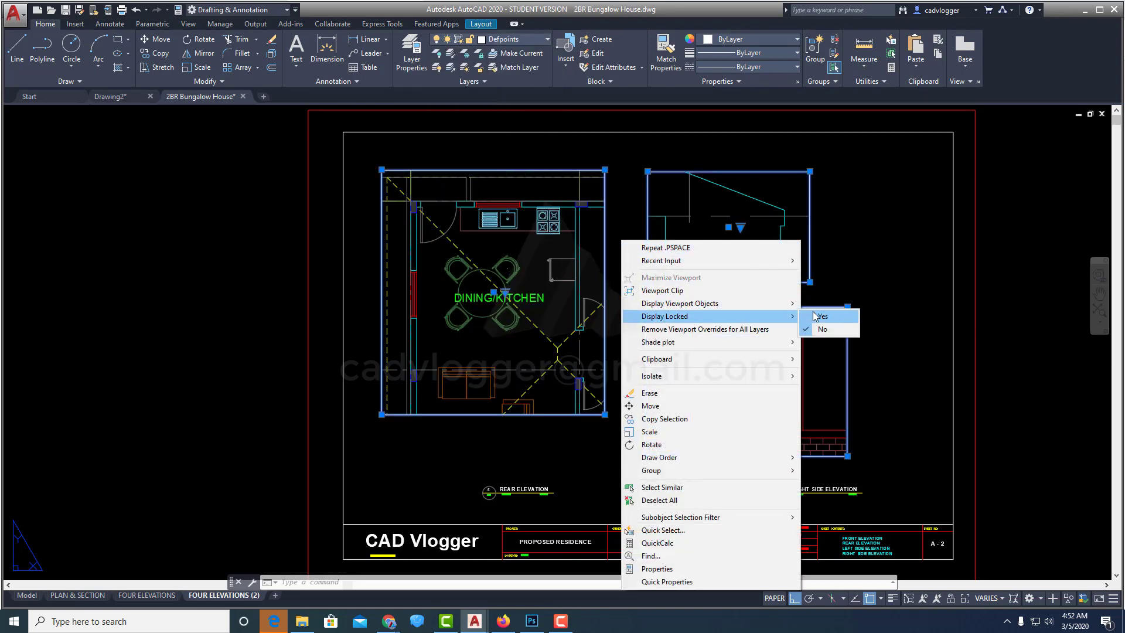
pyautogui.click(817, 316)
# - Zoom to extents and move the REAR ELEVATION title below the dining plan
pyautogui.write('z')
pyautogui.press('Return')
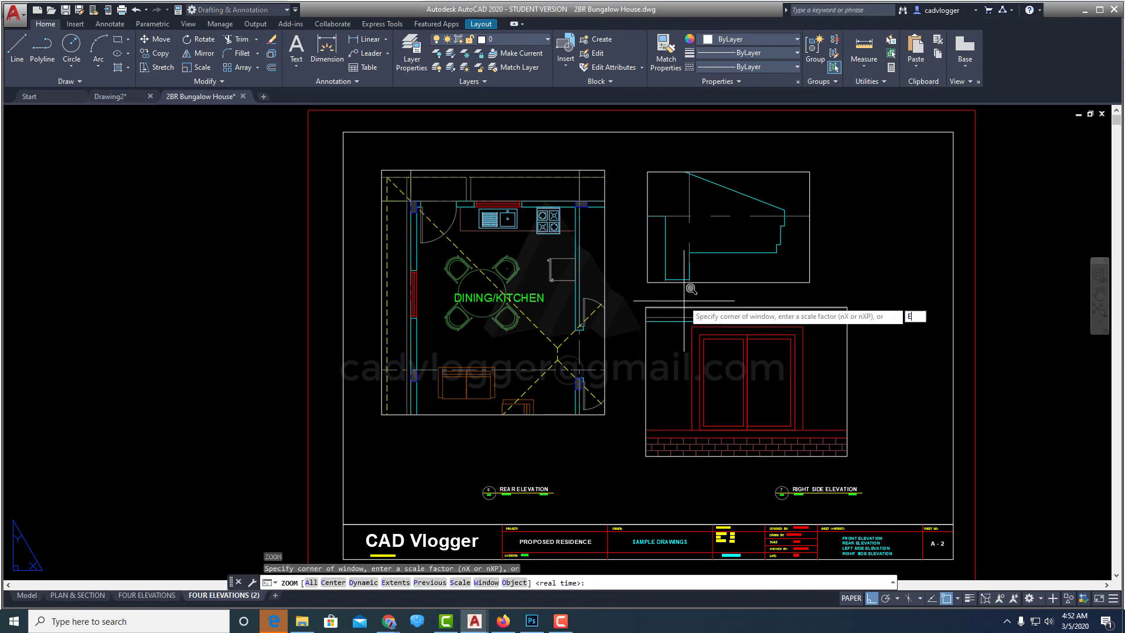
pyautogui.write('e')
pyautogui.press('Return')
pyautogui.write('m')
pyautogui.press('Return')
pyautogui.moveTo(504, 504); pyautogui.dragTo(392, 474)
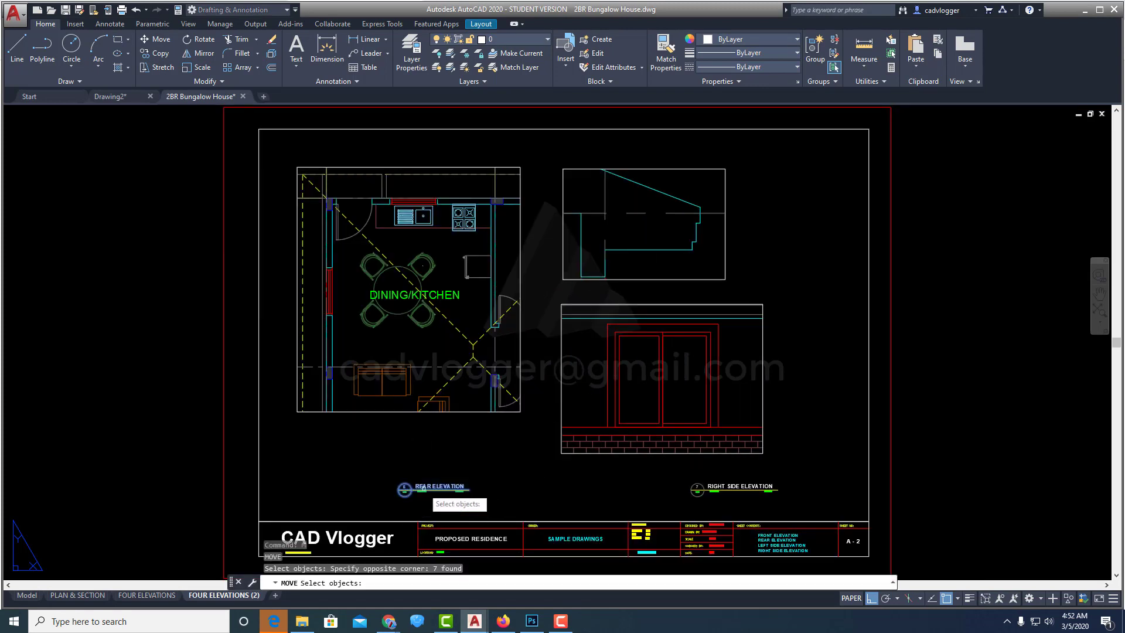
pyautogui.press('Return')
pyautogui.click(404, 490)
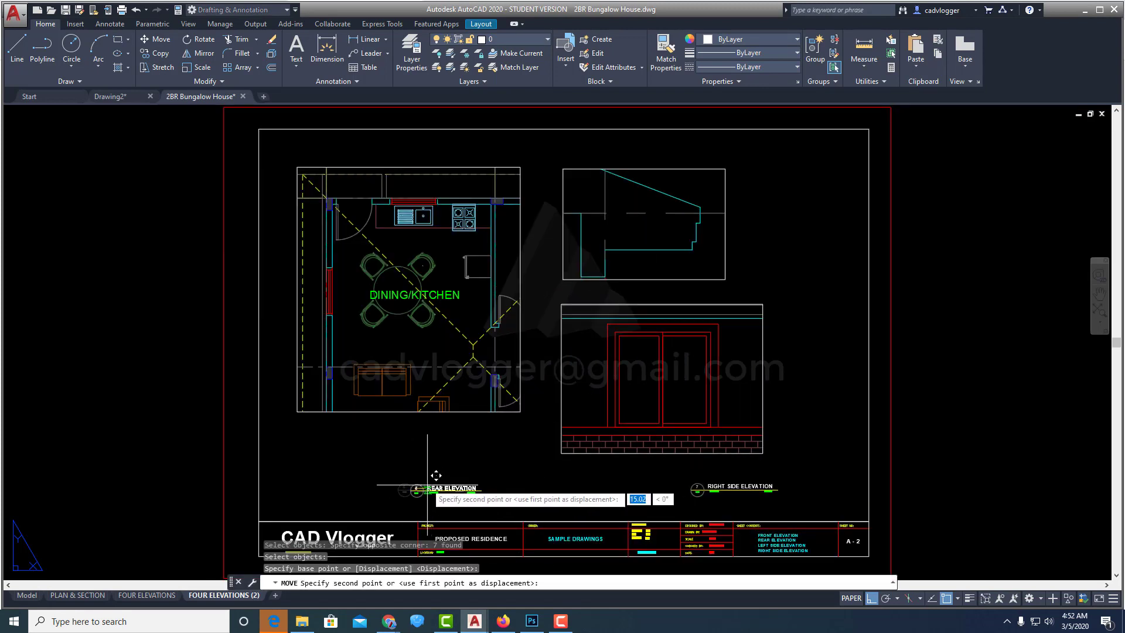
pyautogui.click(376, 433)
# - Copy the REAR ELEVATION title to a spot under the upper right view
pyautogui.write('c')
pyautogui.press('Return')
pyautogui.moveTo(497, 498); pyautogui.dragTo(349, 382)
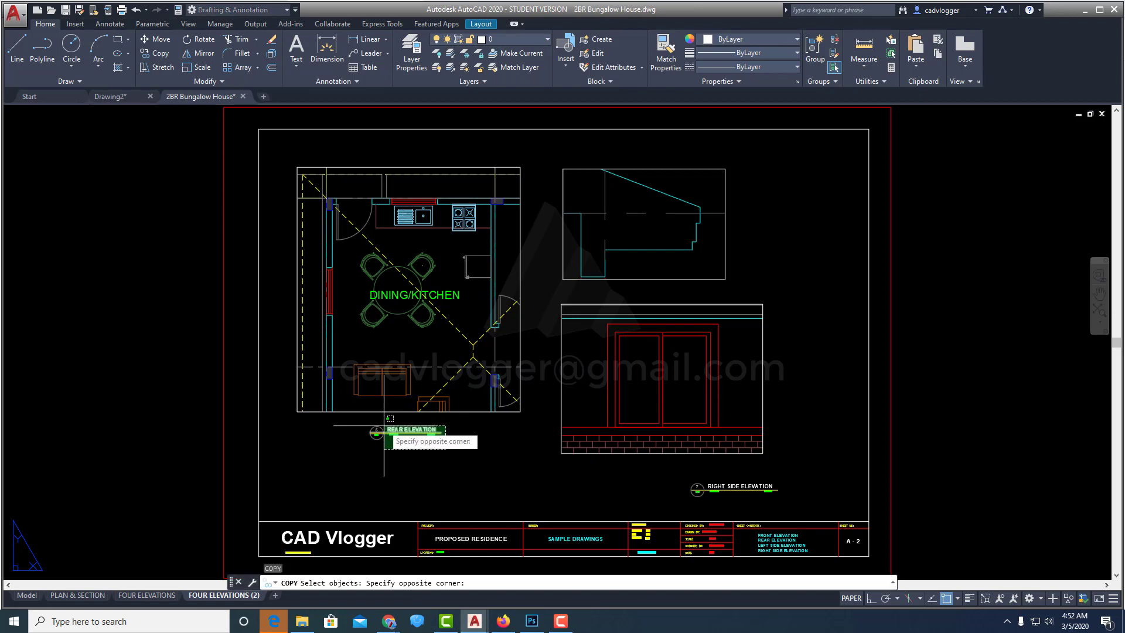
pyautogui.press('Return')
pyautogui.click(412, 426)
pyautogui.click(649, 281)
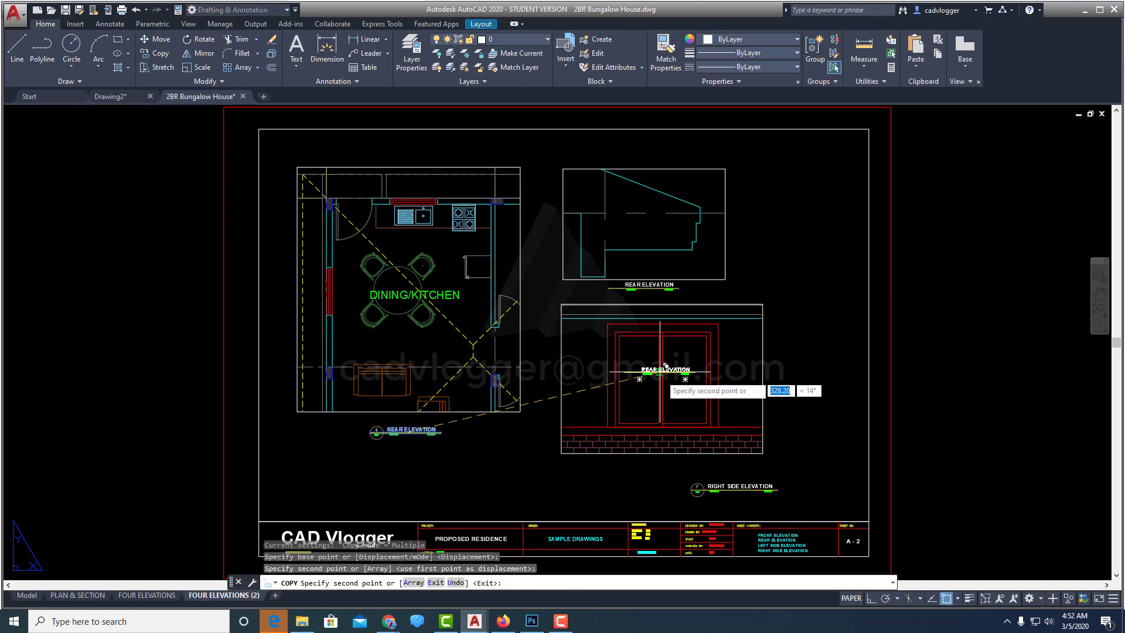
pyautogui.press('Escape')
# - Move the RIGHT SIDE ELEVATION title below the upper right viewport
pyautogui.write('m')
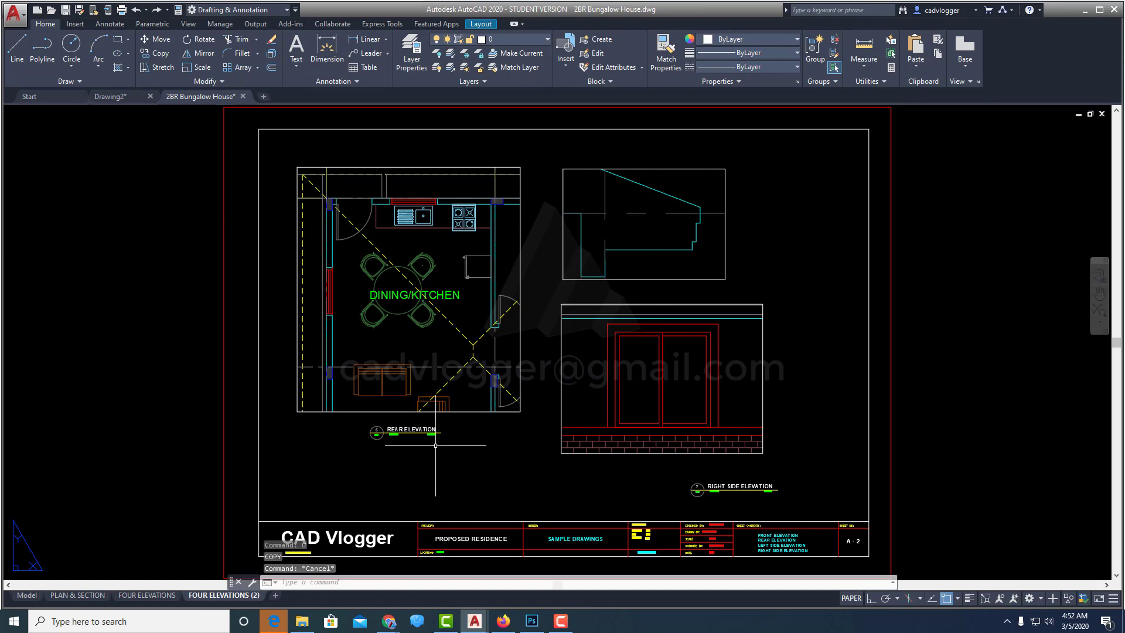
pyautogui.press('Return')
pyautogui.click(663, 501)
pyautogui.click(798, 462)
pyautogui.press('Return')
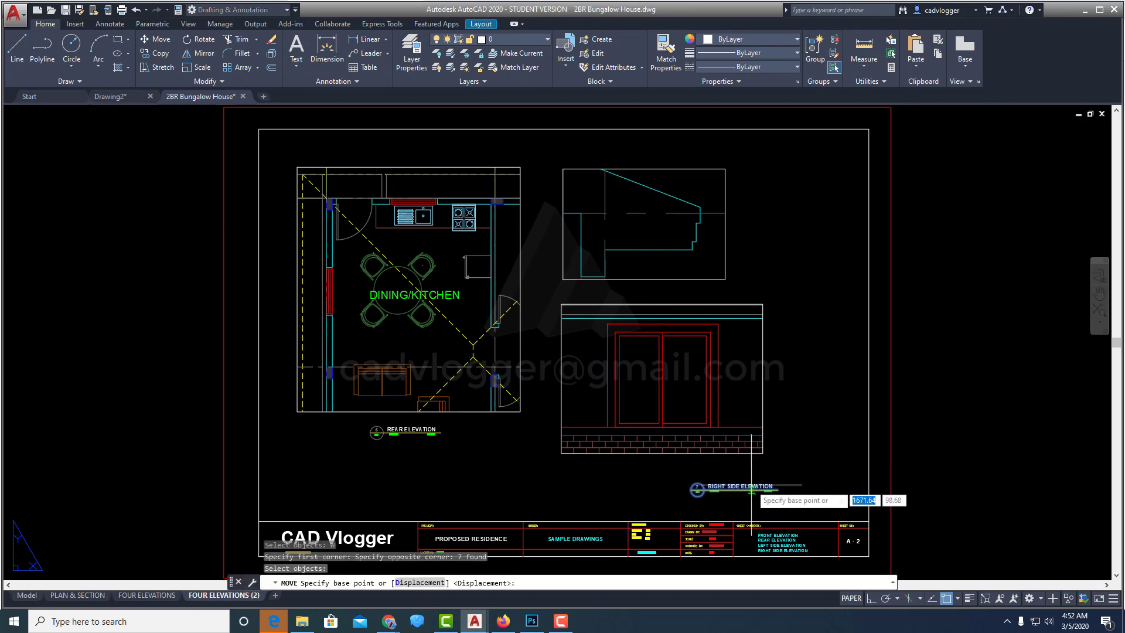
pyautogui.click(758, 481)
pyautogui.click(672, 283)
pyautogui.press('Escape')
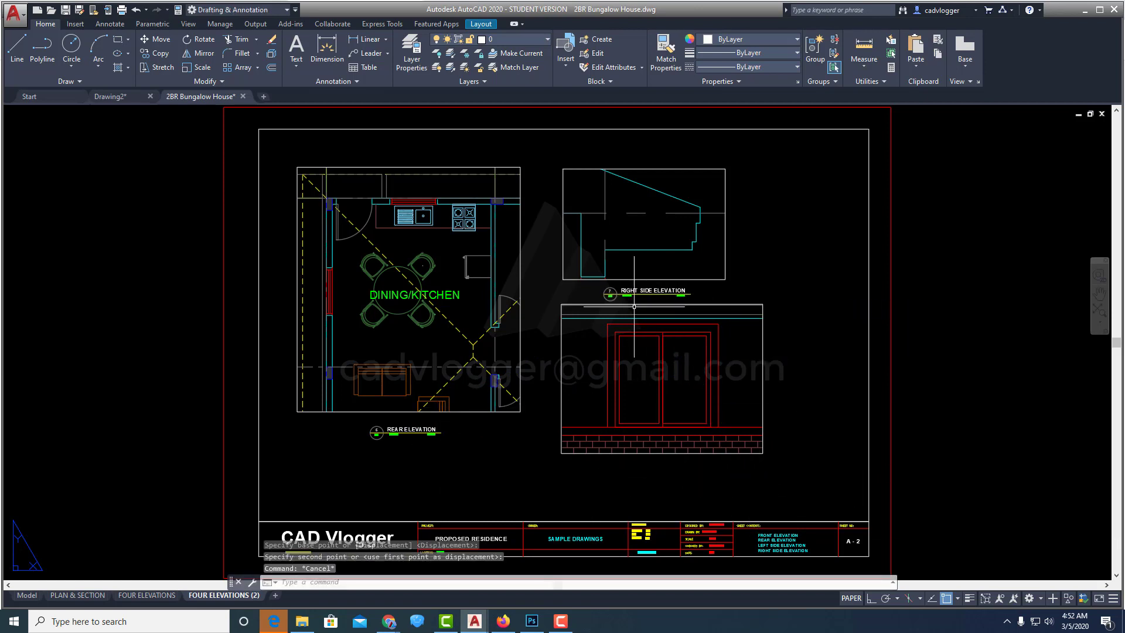
# - Copy the RIGHT SIDE ELEVATION title below the lower right viewport
pyautogui.write('co')
pyautogui.press('Return')
pyautogui.press('Escape')
pyautogui.press('Escape')
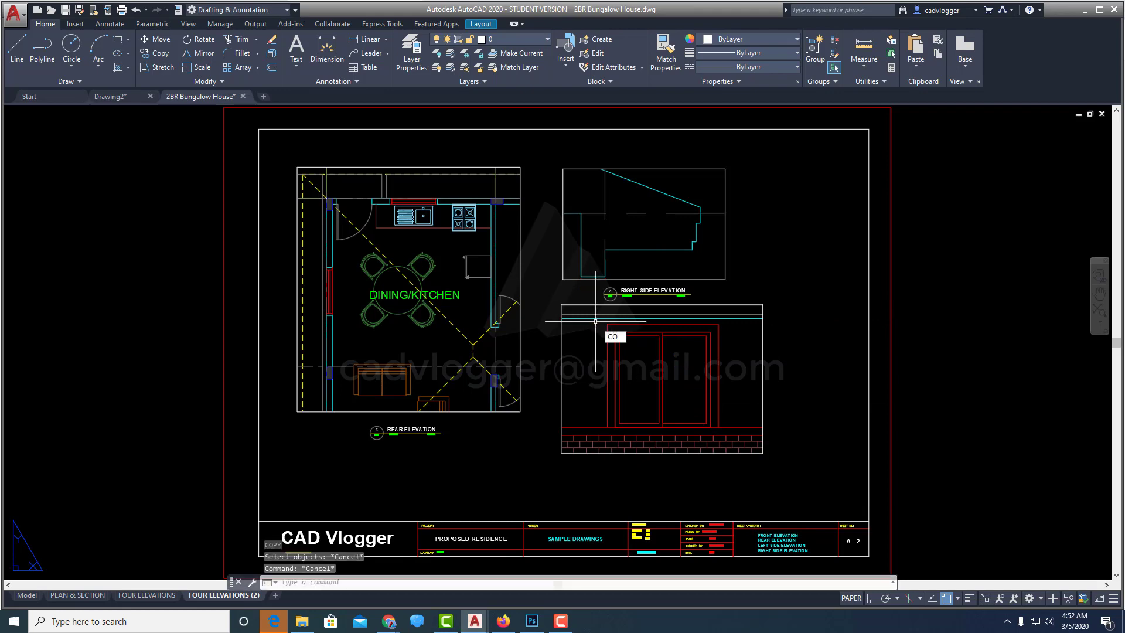
pyautogui.press('Return')
pyautogui.click(712, 280)
pyautogui.click(600, 298)
pyautogui.press('Return')
pyautogui.click(648, 297)
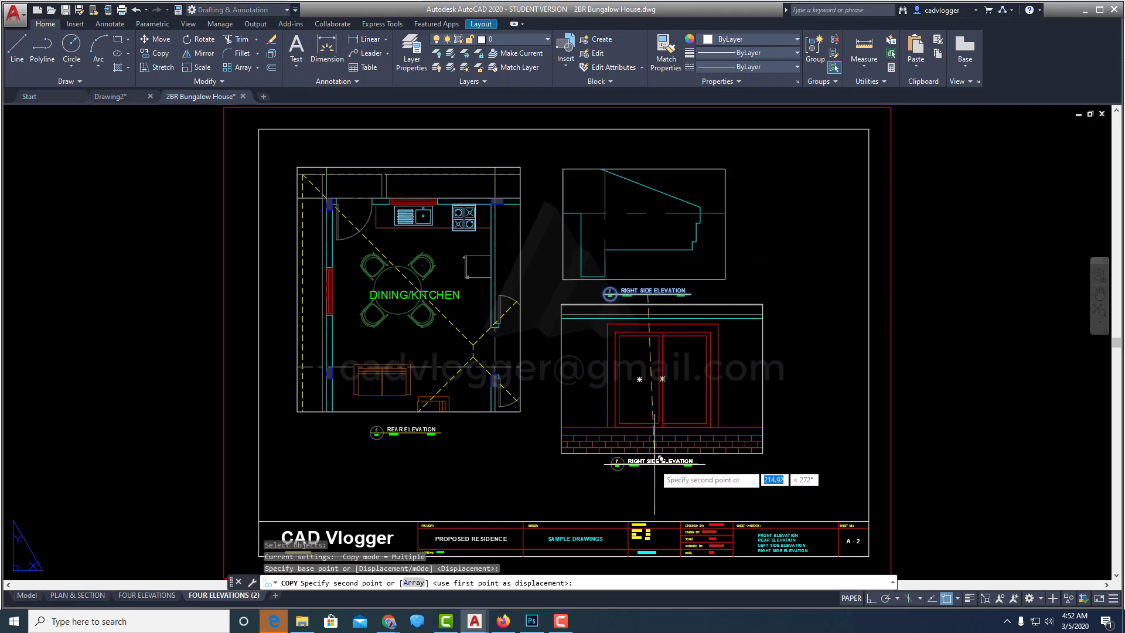
pyautogui.click(654, 462)
pyautogui.press('Return')
pyautogui.scroll(5, 495, 417)
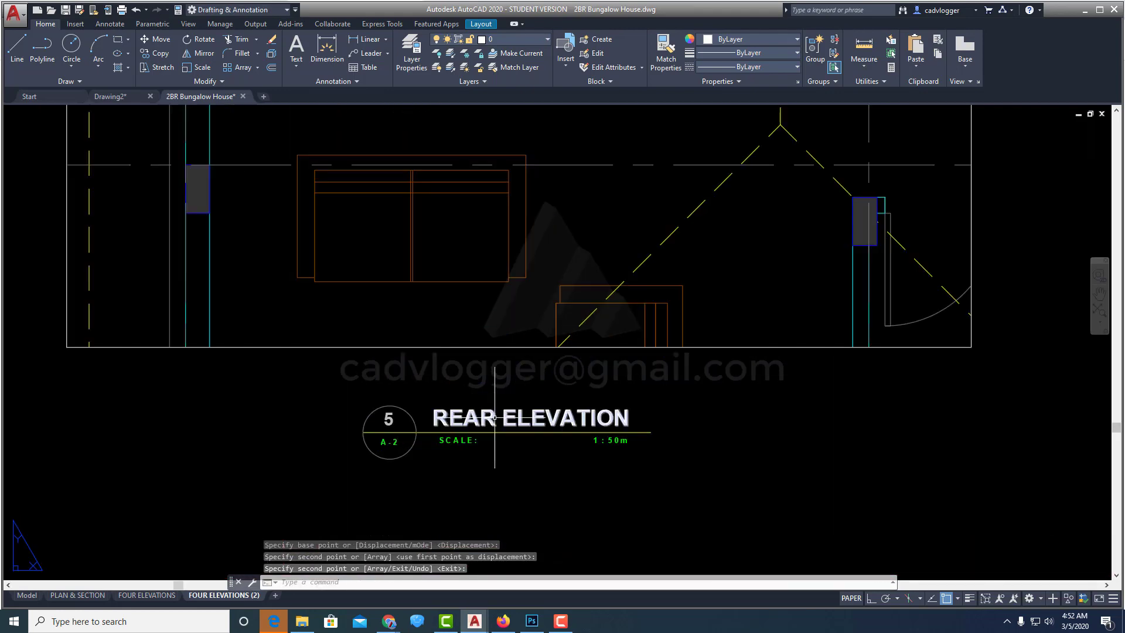
# - Change the REAR ELEVATION title text to DINING - BLOW-UP PLAN
pyautogui.doubleClick(495, 418)
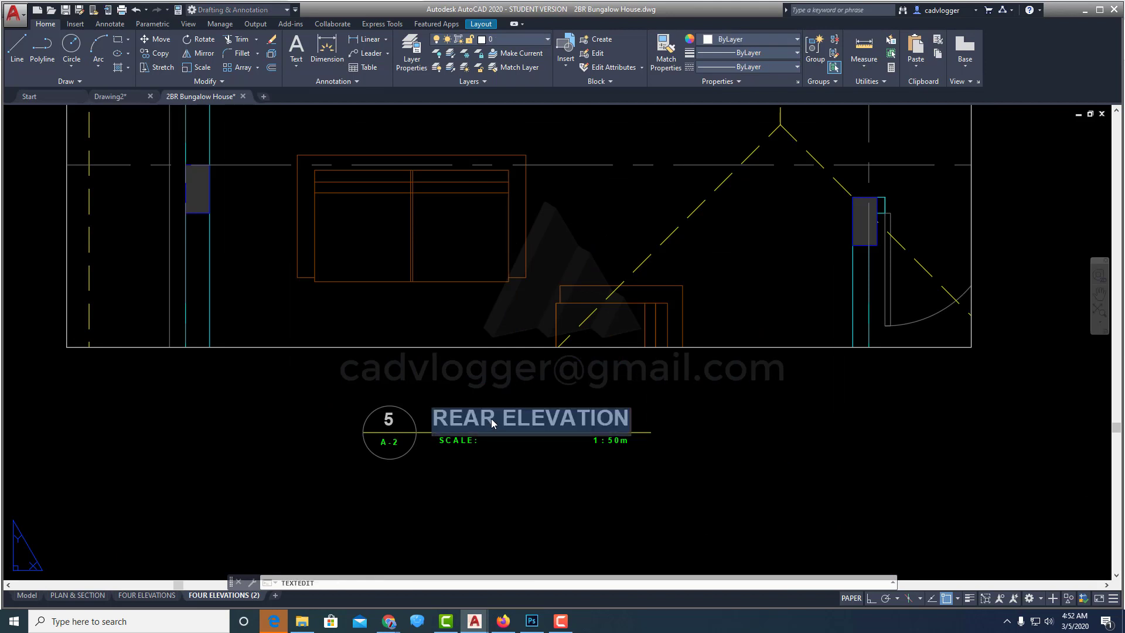
pyautogui.write('dinin')
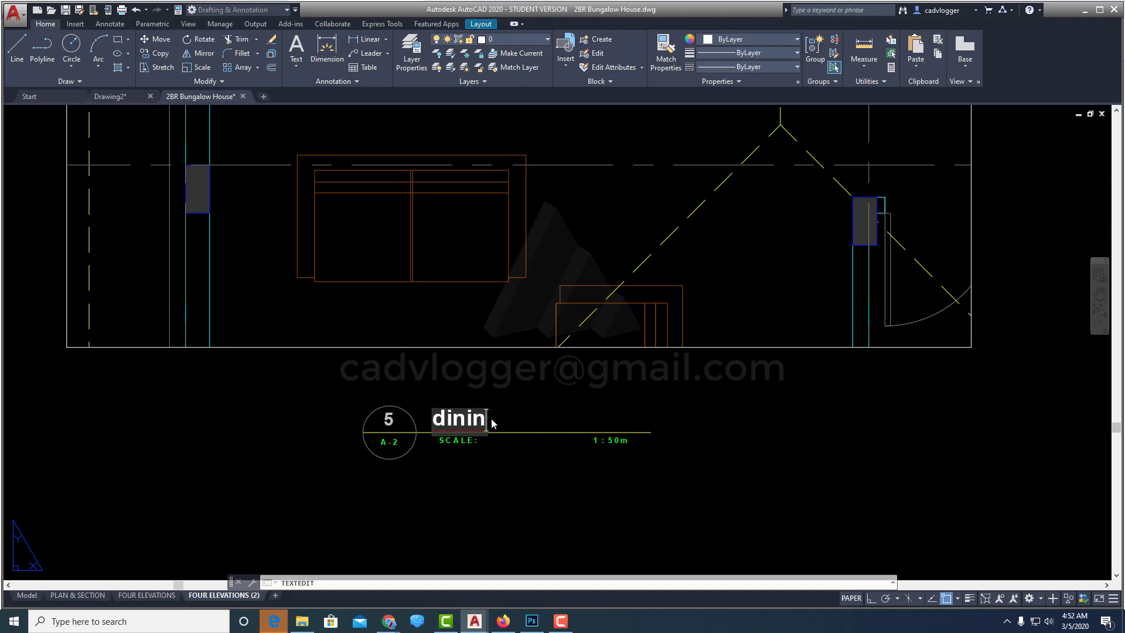
pyautogui.write('gDINING')
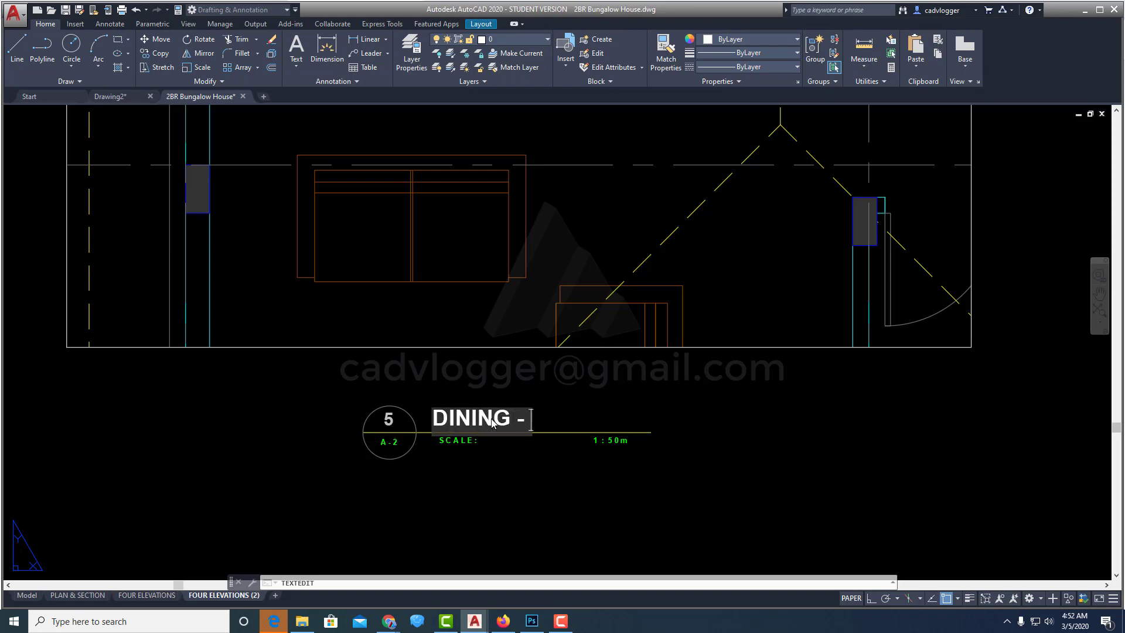
pyautogui.write(' - BLOWUP')
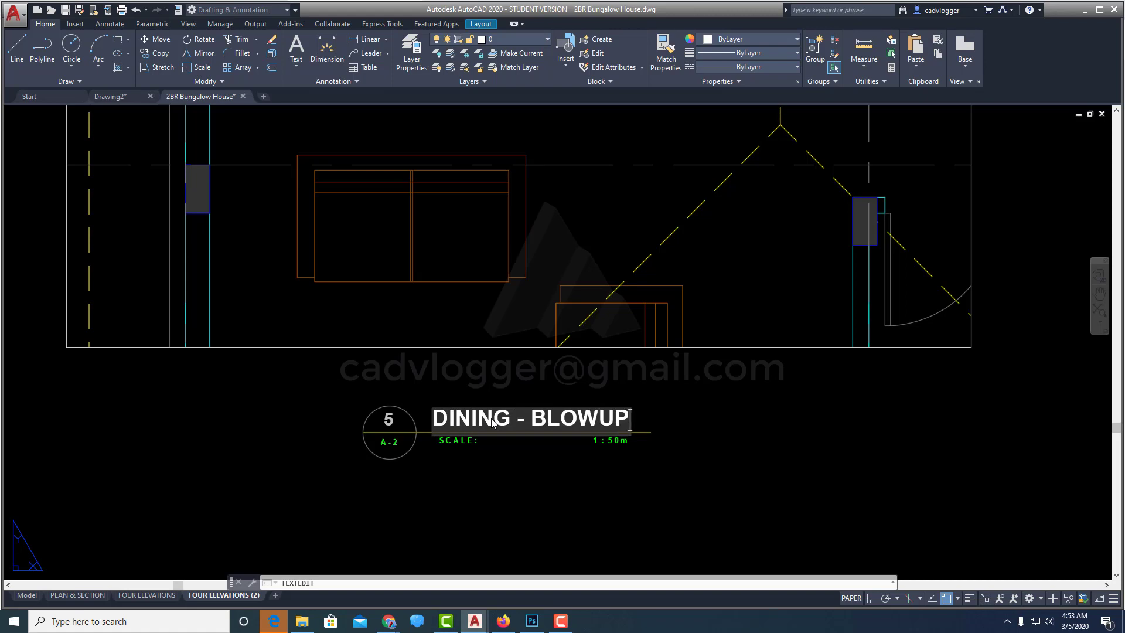
pyautogui.click(598, 423)
pyautogui.write('-')
pyautogui.click(637, 424)
pyautogui.write('PLAN')
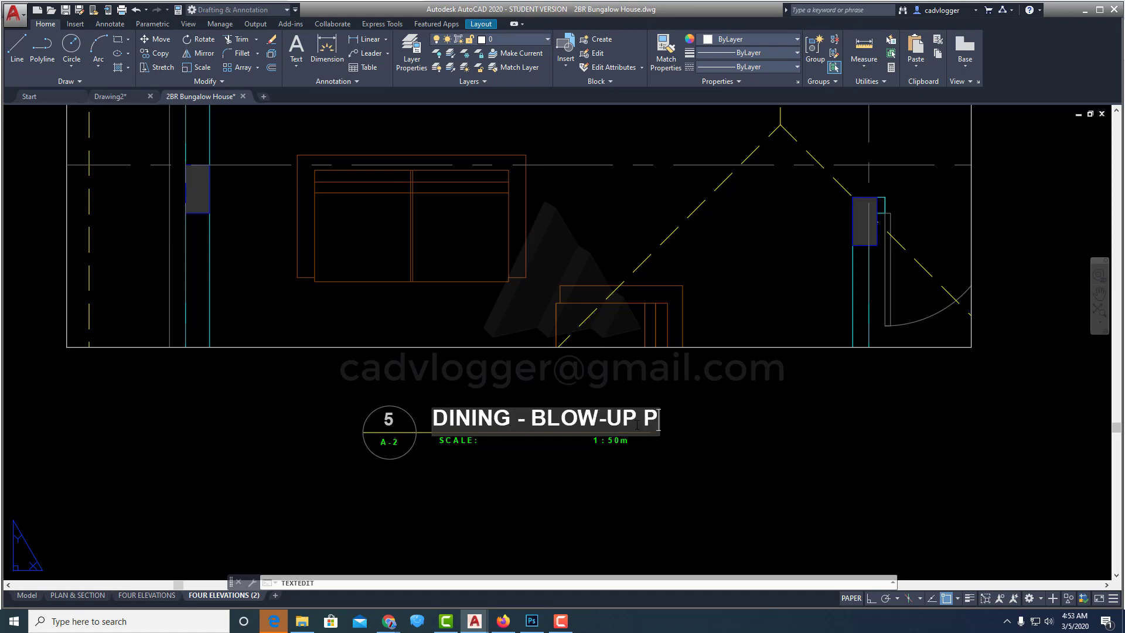
pyautogui.click(639, 498)
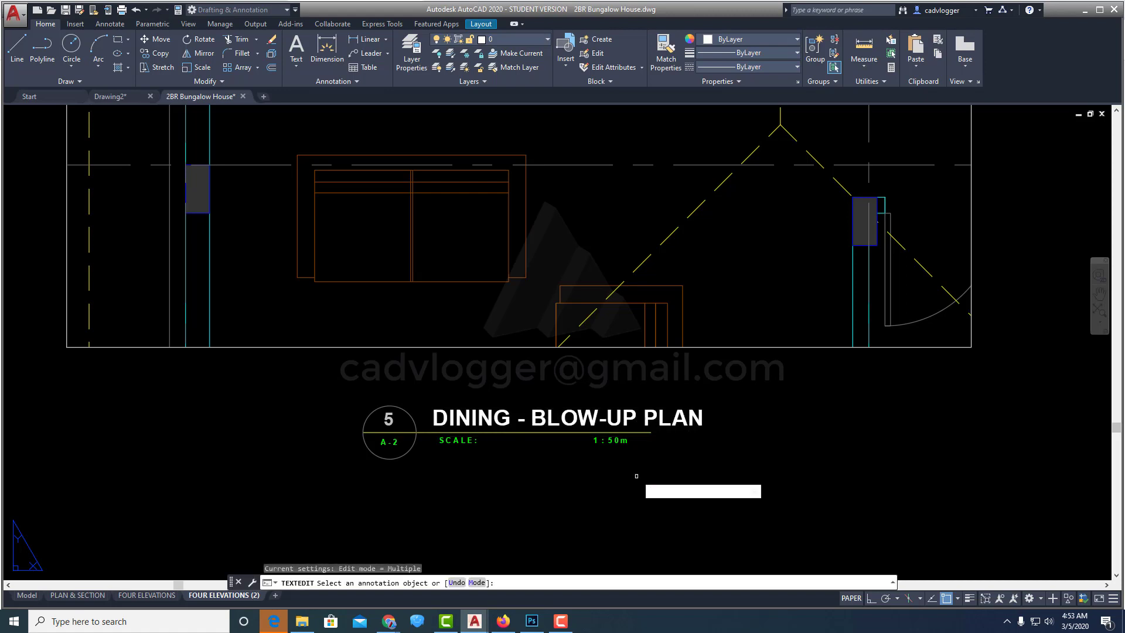
# - Edit the scale note from 1:50m to 1:20m
pyautogui.click(609, 441)
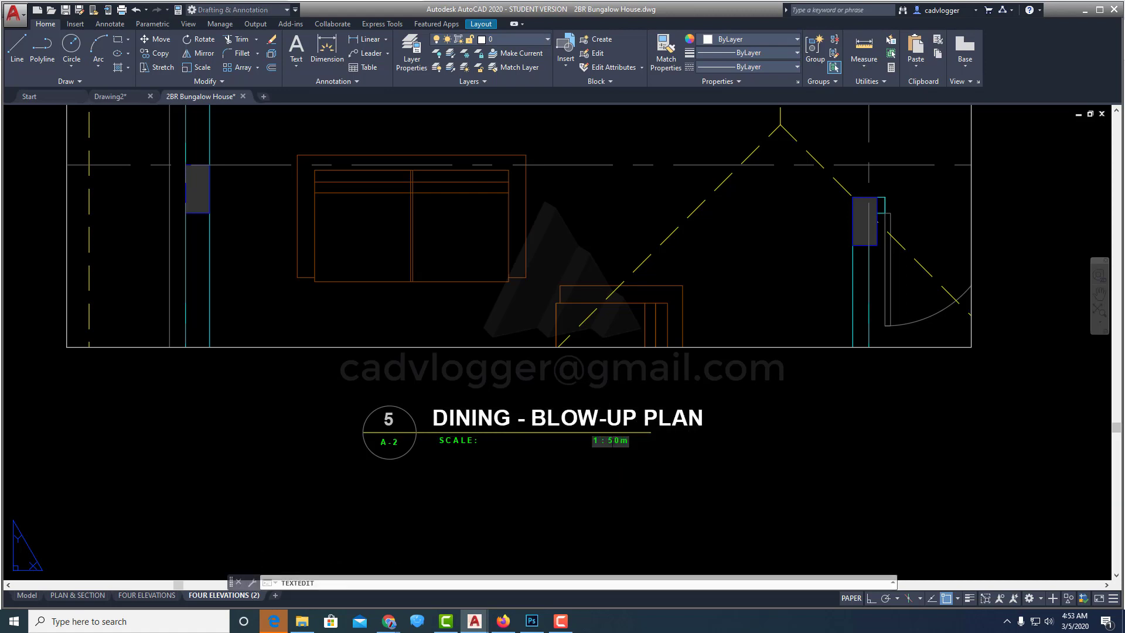
pyautogui.write('2')
pyautogui.click(622, 472)
pyautogui.press('Escape')
# - Stretch the scale text and title line end horizontally right to fit the longer title
pyautogui.write('s')
pyautogui.press('Return')
pyautogui.scroll(2, 655, 429)
pyautogui.write('c')
pyautogui.press('Return')
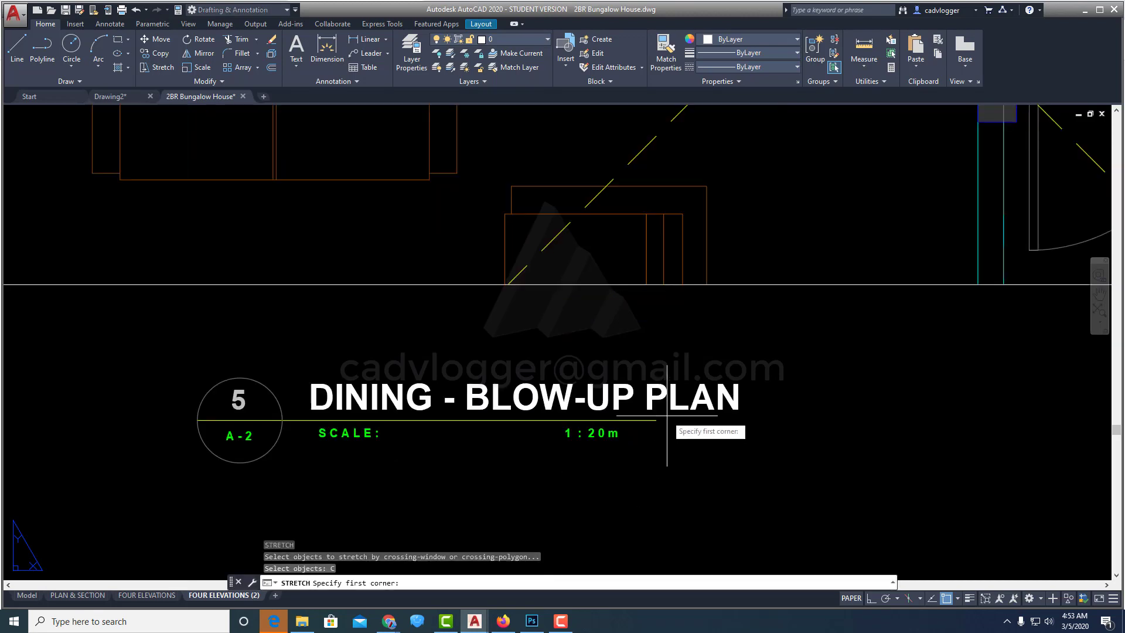
pyautogui.click(665, 413)
pyautogui.click(524, 508)
pyautogui.press('Return')
pyautogui.click(615, 477)
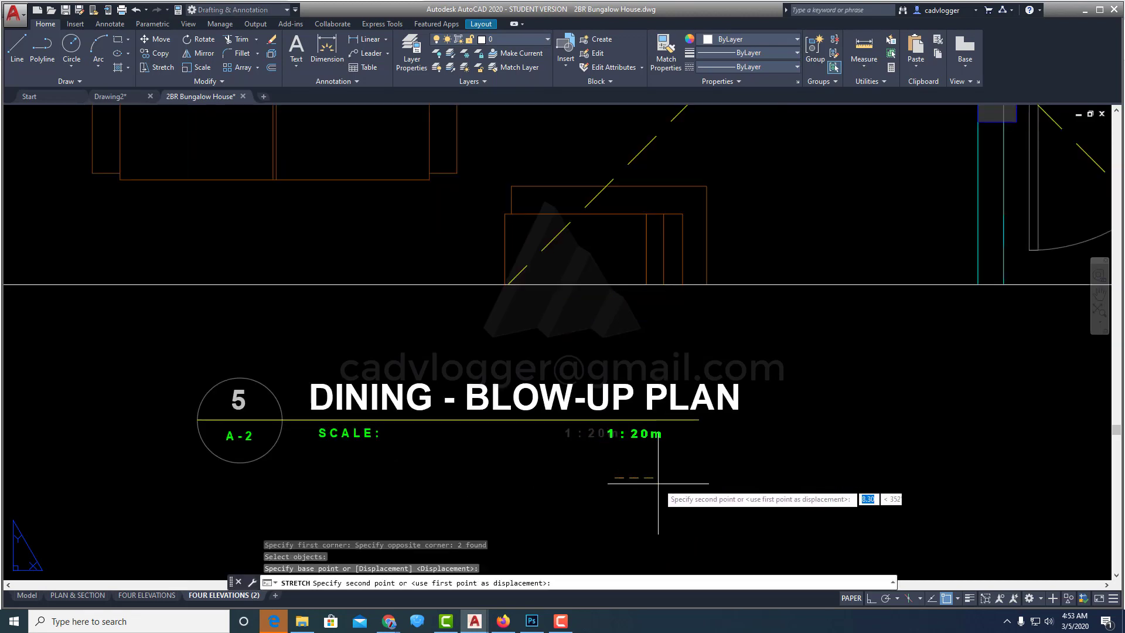
pyautogui.press('F8')
pyautogui.click(739, 478)
pyautogui.scroll(-4, 642, 466)
pyautogui.scroll(-3, 635, 468)
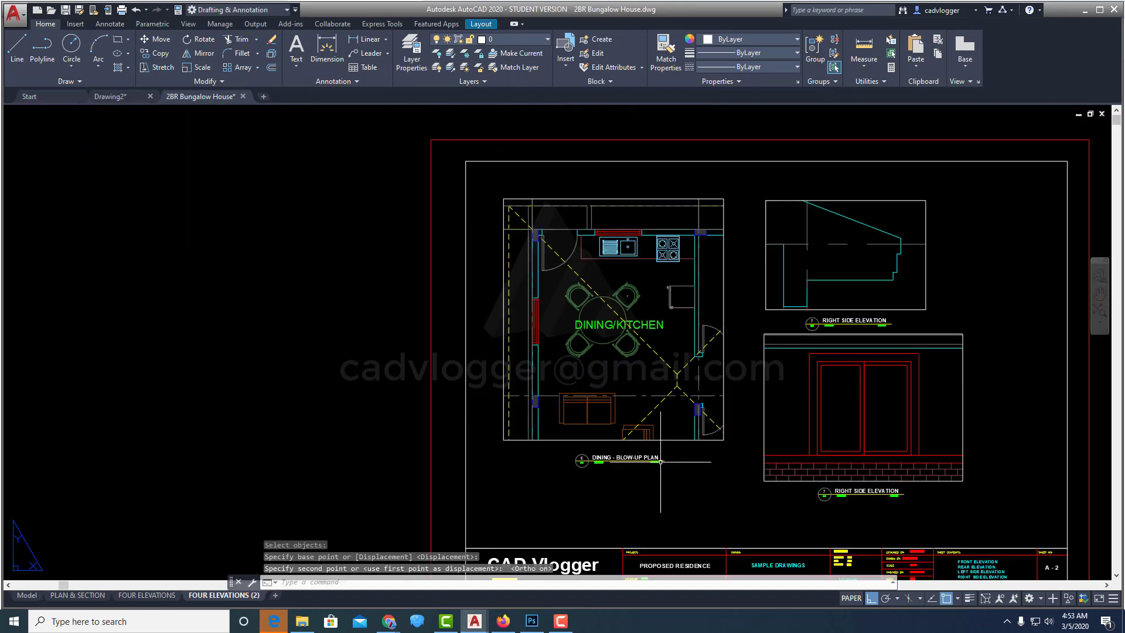
pyautogui.scroll(3, 674, 399)
# - Retitle the label ROOF EAVES DETAIL and change its scale from 1:50m to 1:5m
pyautogui.scroll(2, 704, 361)
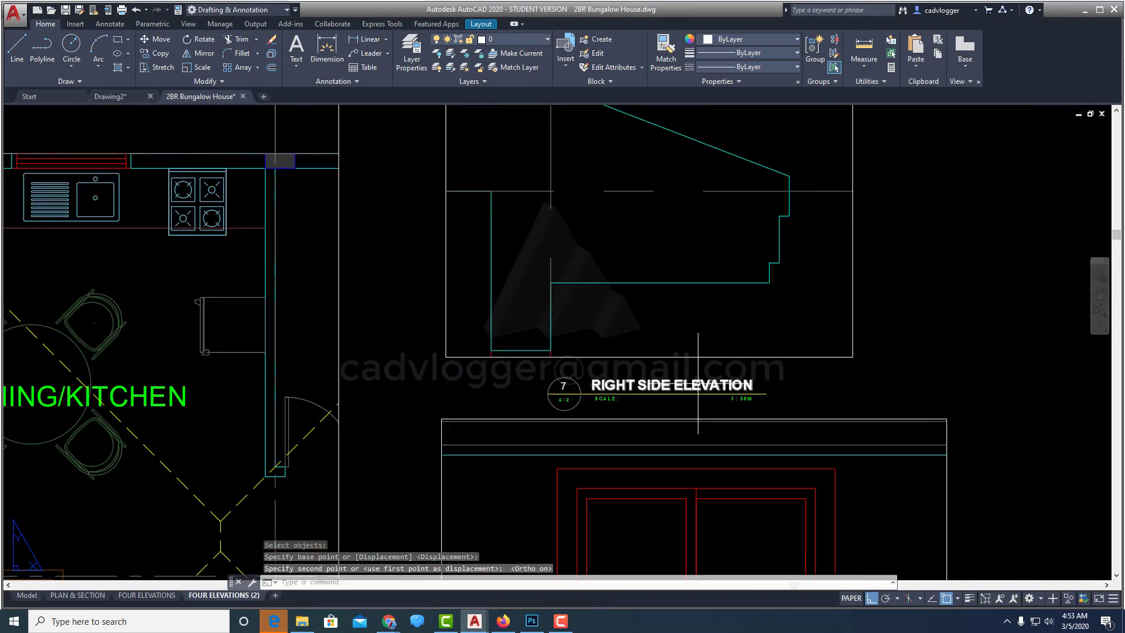
pyautogui.doubleClick(690, 384)
pyautogui.write('ROOF EAVES DETAIL')
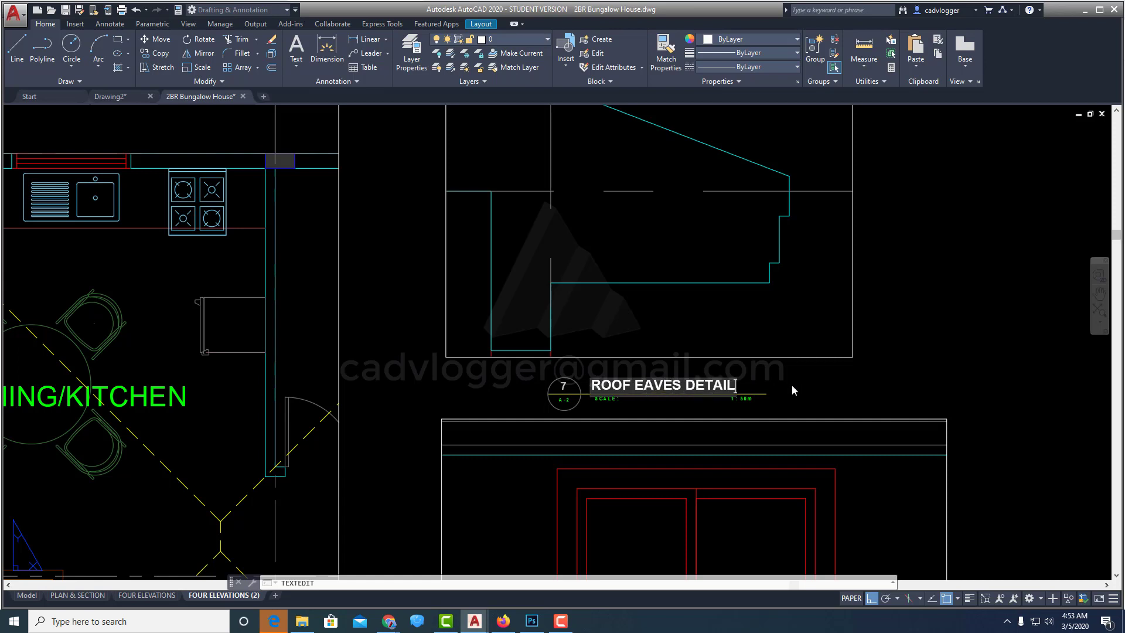
pyautogui.press('Return')
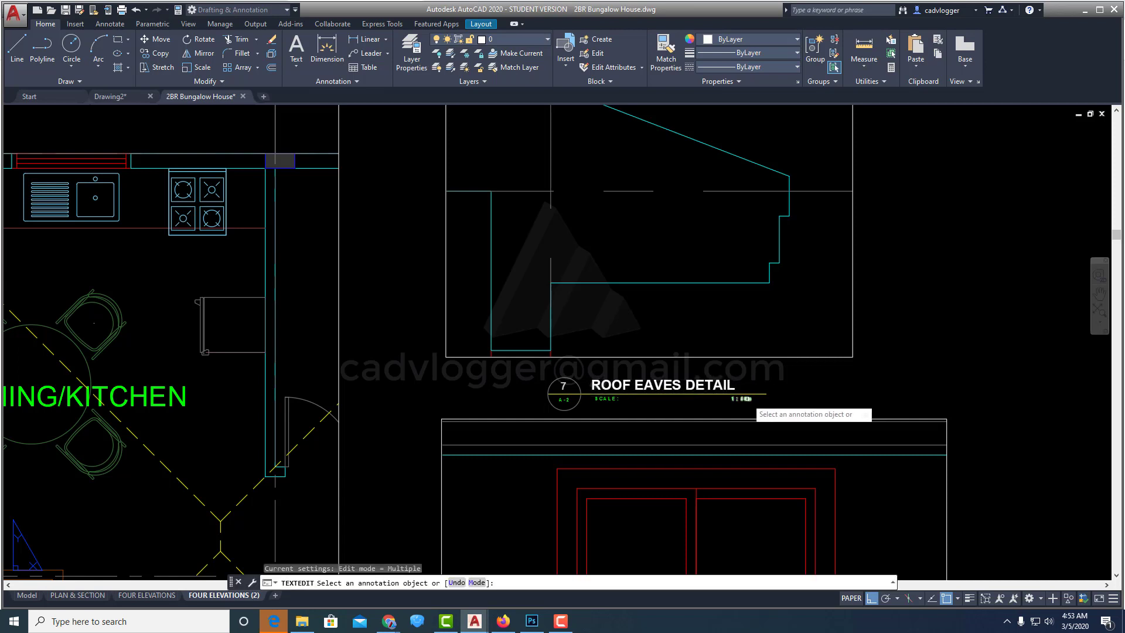
pyautogui.scroll(4, 745, 401)
pyautogui.click(747, 399)
pyautogui.click(753, 396)
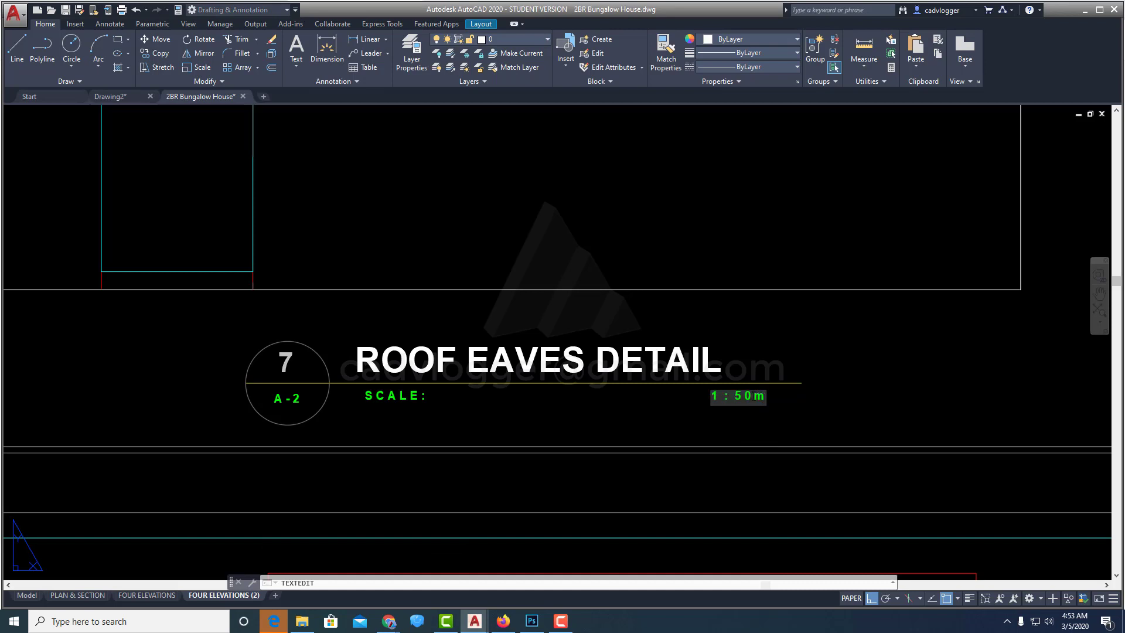
pyautogui.press('BackSpace')
pyautogui.press('Return')
pyautogui.press('Escape')
# - Stretch the scale text and title line end left with a crossing window to shorten the line
pyautogui.write('s')
pyautogui.press('Return')
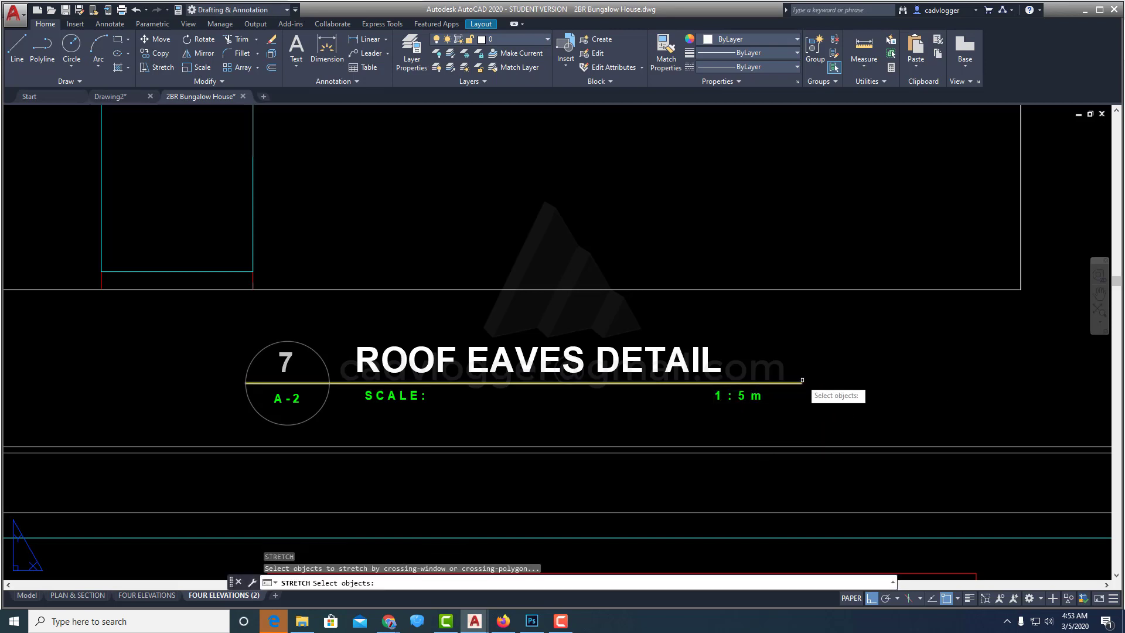
pyautogui.write('c')
pyautogui.press('Return')
pyautogui.click(811, 378)
pyautogui.click(641, 419)
pyautogui.press('Return')
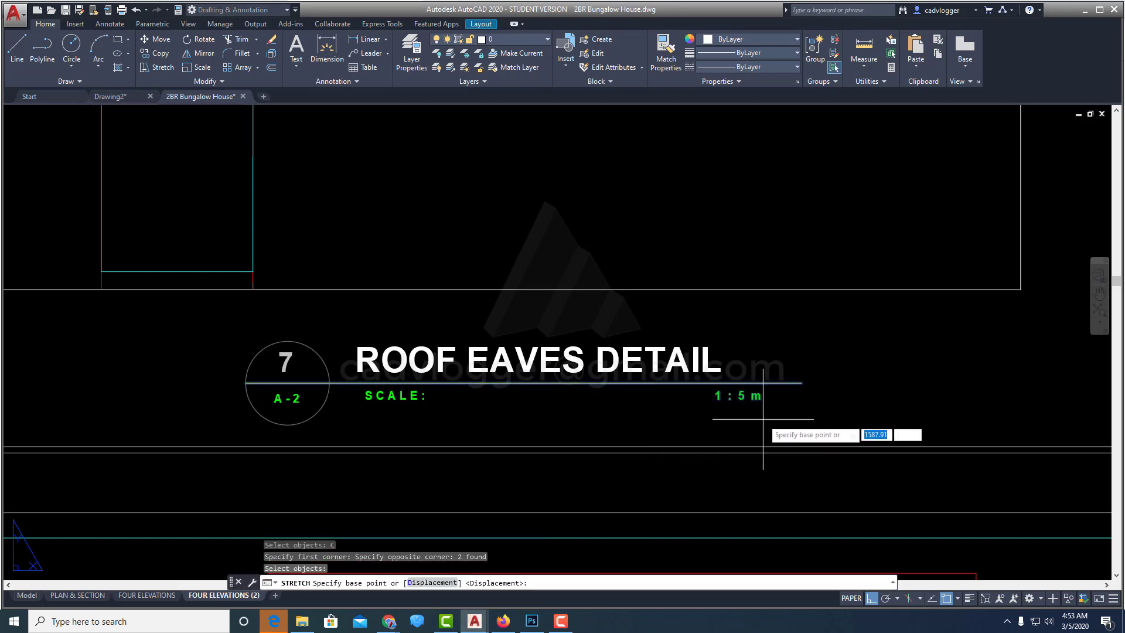
pyautogui.click(763, 423)
pyautogui.click(718, 428)
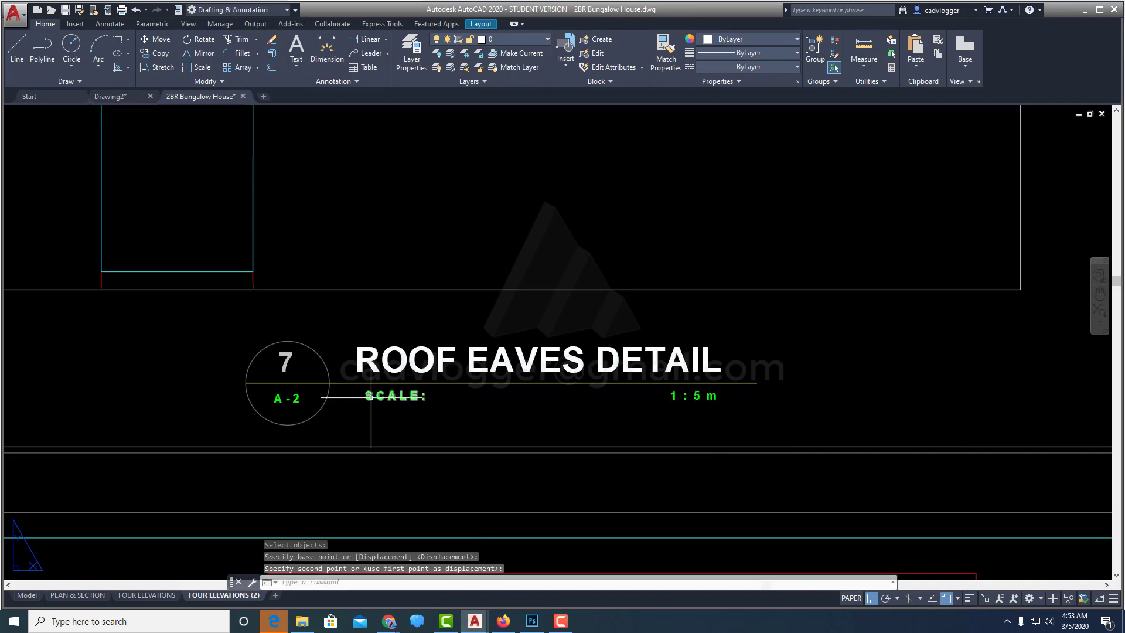
pyautogui.scroll(-1, 722, 379)
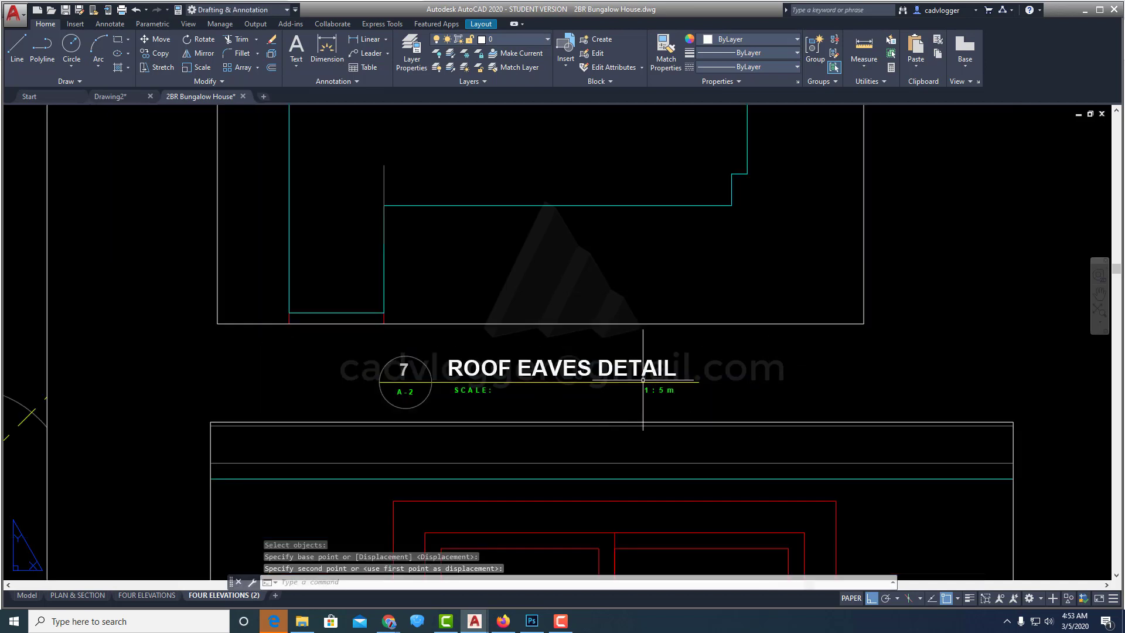
pyautogui.scroll(1, 640, 419)
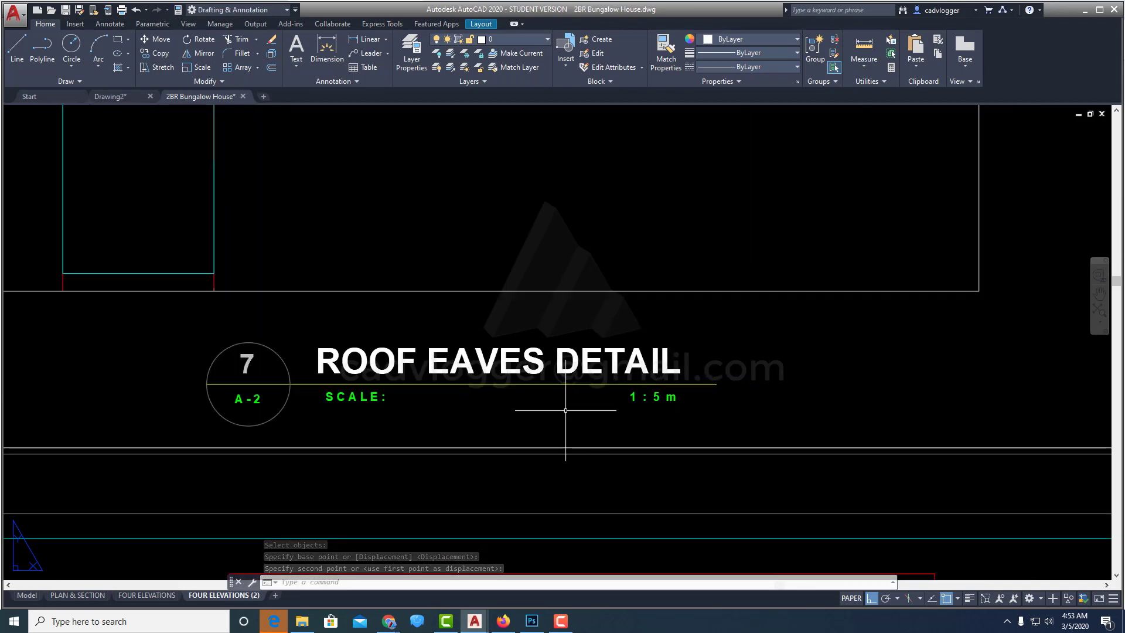
pyautogui.scroll(-5, 677, 397)
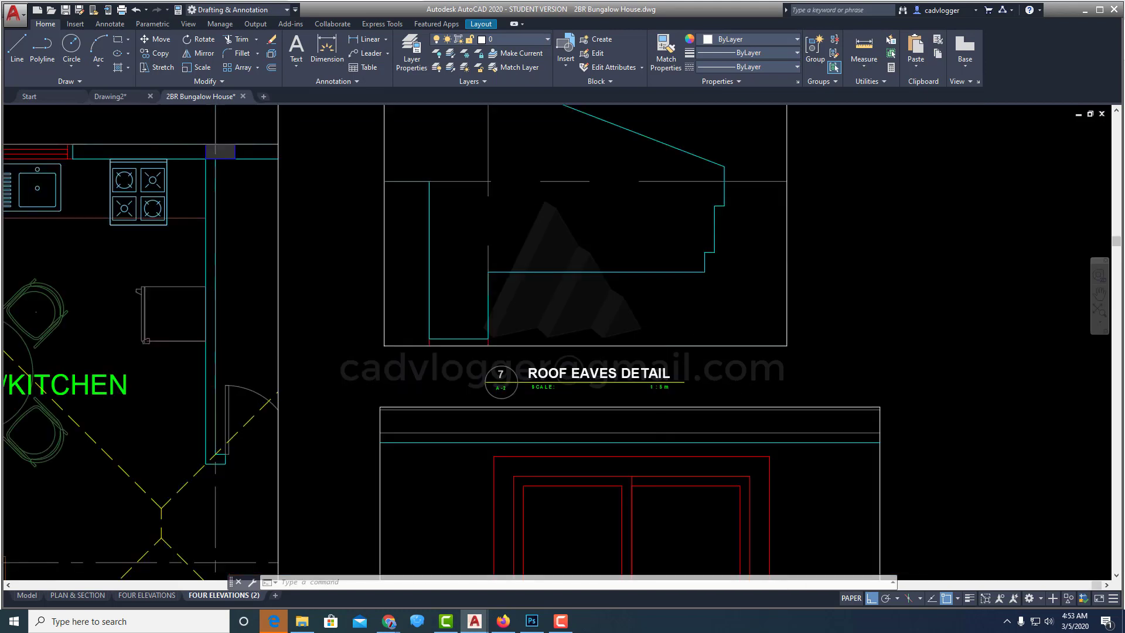
pyautogui.scroll(3, 656, 457)
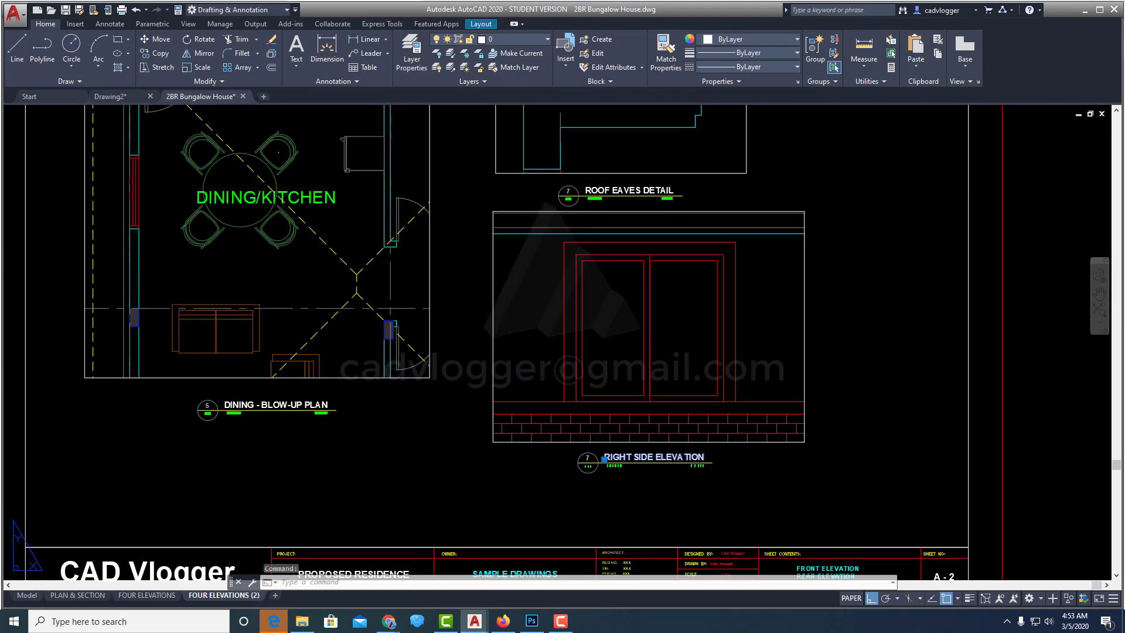
# - Retitle the right side elevation label WINDOW DETAIL and change its scale to 1:10m
pyautogui.doubleClick(655, 457)
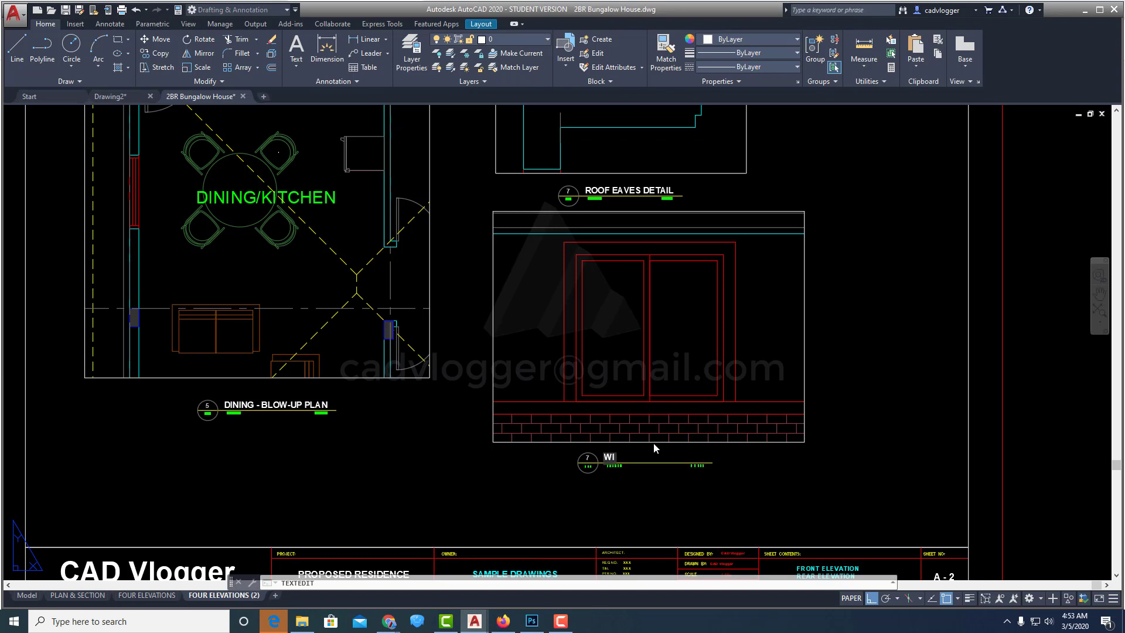
pyautogui.write('WINDOW DETAIL')
pyautogui.click(755, 472)
pyautogui.scroll(5, 711, 494)
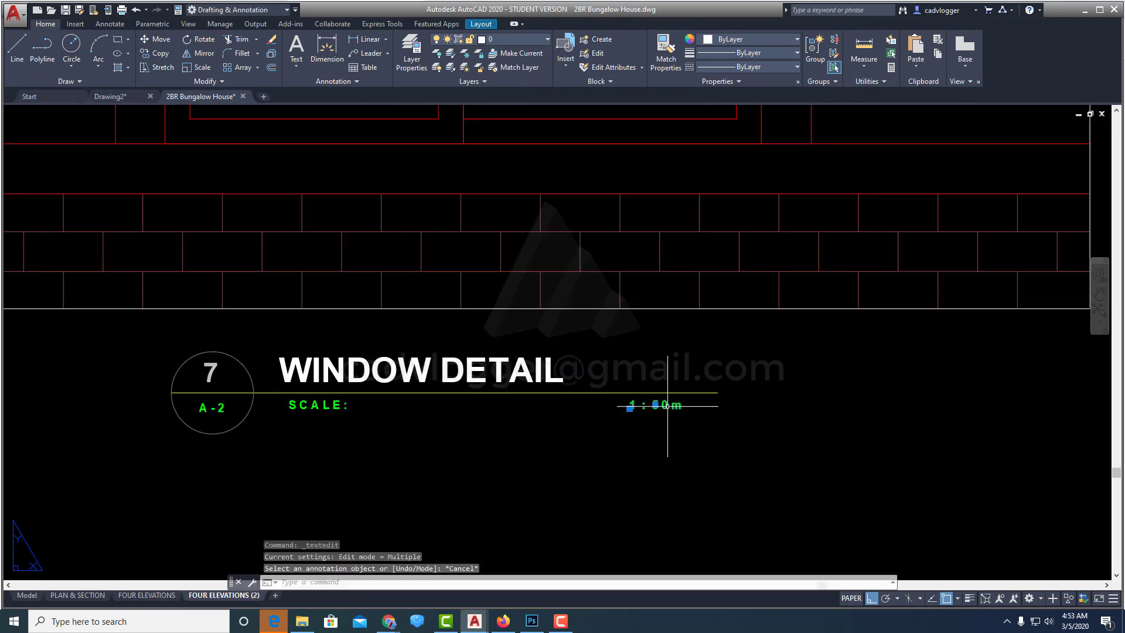
pyautogui.doubleClick(659, 409)
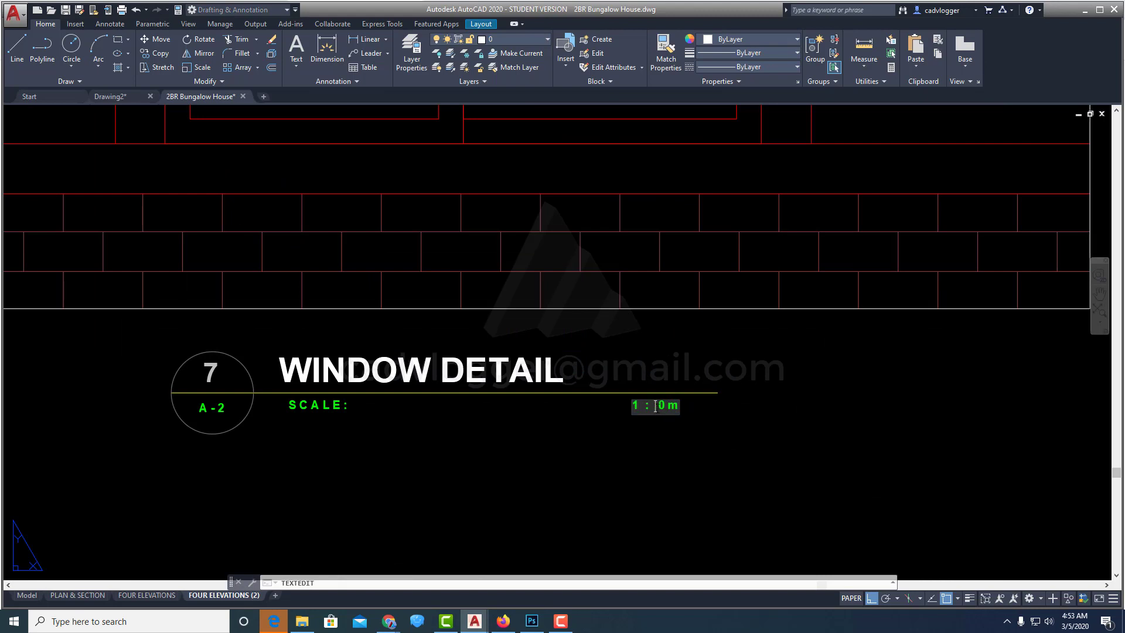
pyautogui.click(689, 443)
pyautogui.press('Escape')
# - Stretch the 1:10m scale text and title line end further left using a crossing selection
pyautogui.write('s')
pyautogui.press('Return')
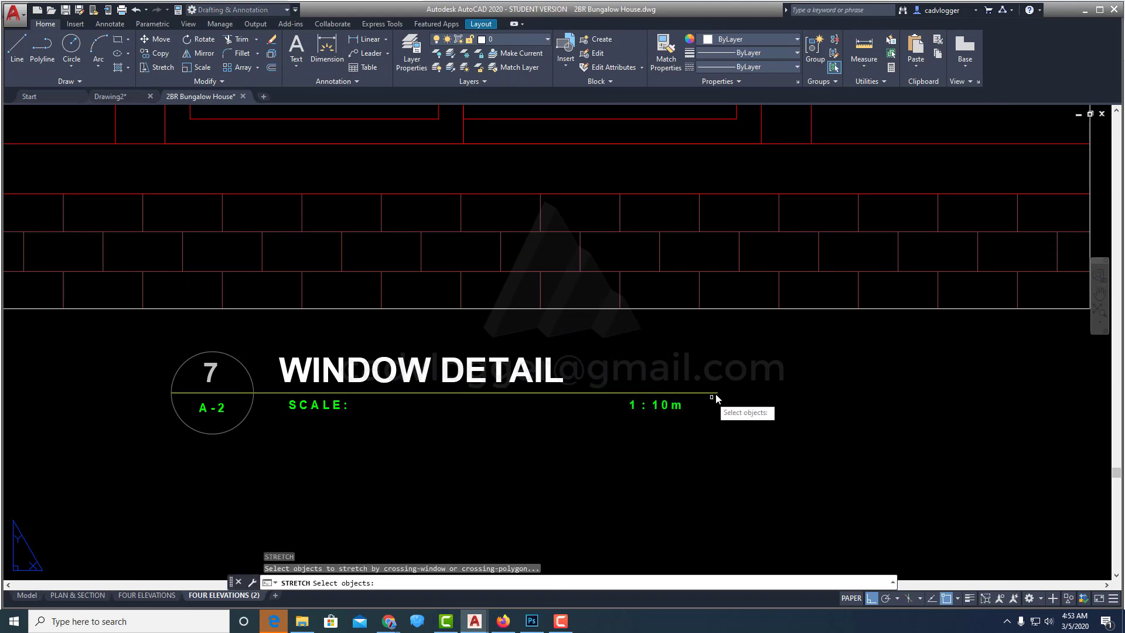
pyautogui.write('c')
pyautogui.press('Return')
pyautogui.click(732, 383)
pyautogui.click(582, 452)
pyautogui.press('Return')
pyautogui.click(680, 439)
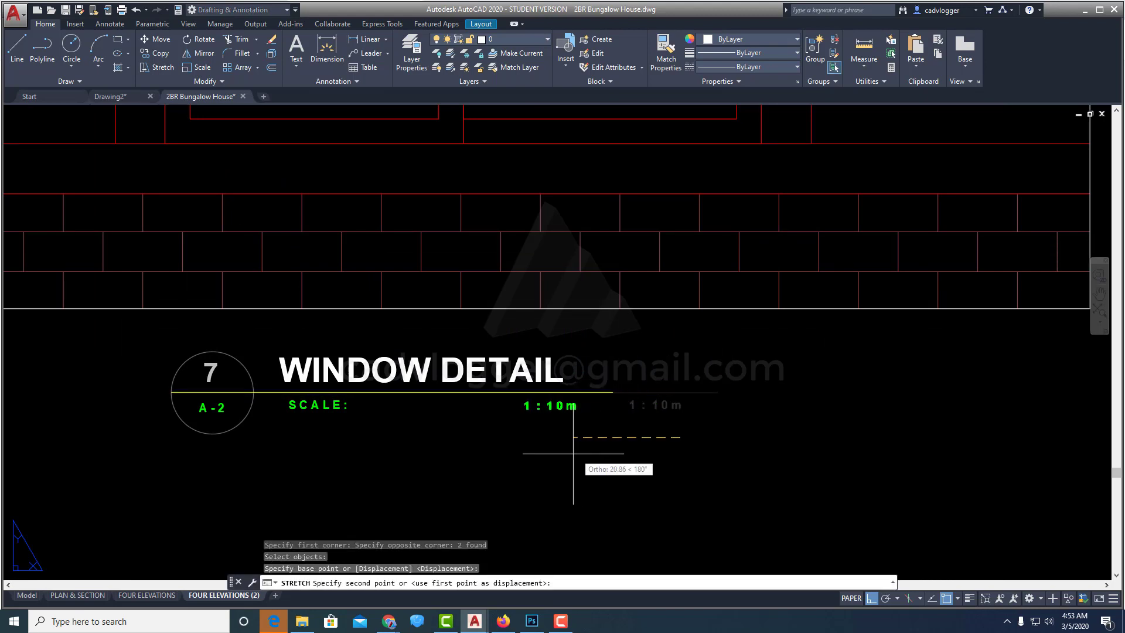
pyautogui.click(564, 452)
# - Zoom extents to show the whole layout sheet
pyautogui.write('z')
pyautogui.press('Return')
pyautogui.write('e')
pyautogui.press('Return')
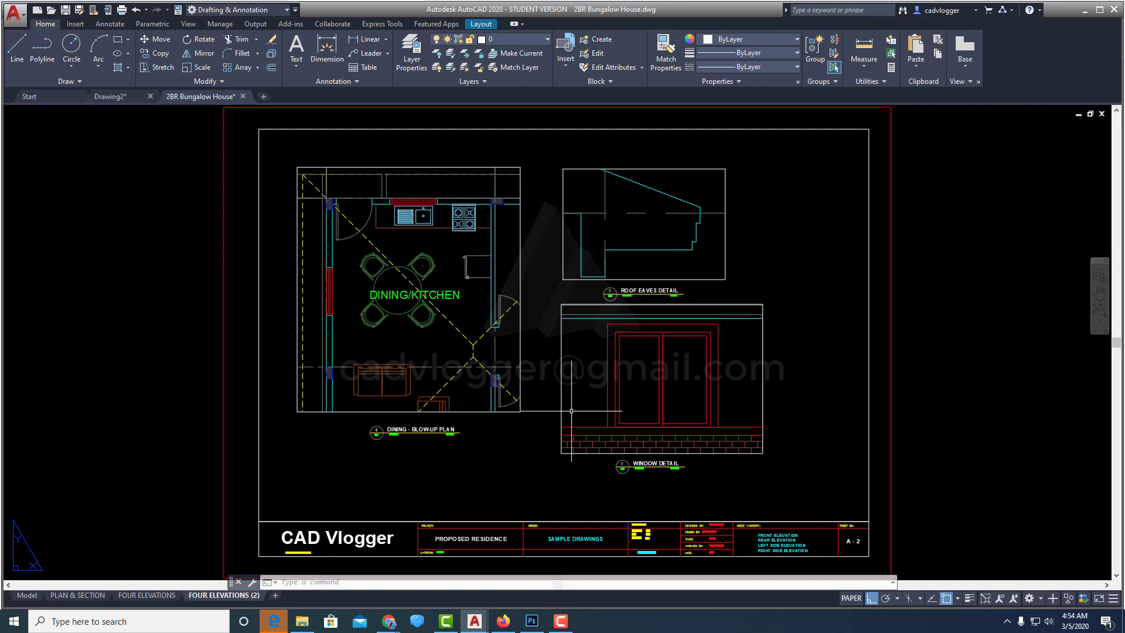
# - Save a new layout view ROOF EAVES framed around the roof eaves detail
pyautogui.press('Return')
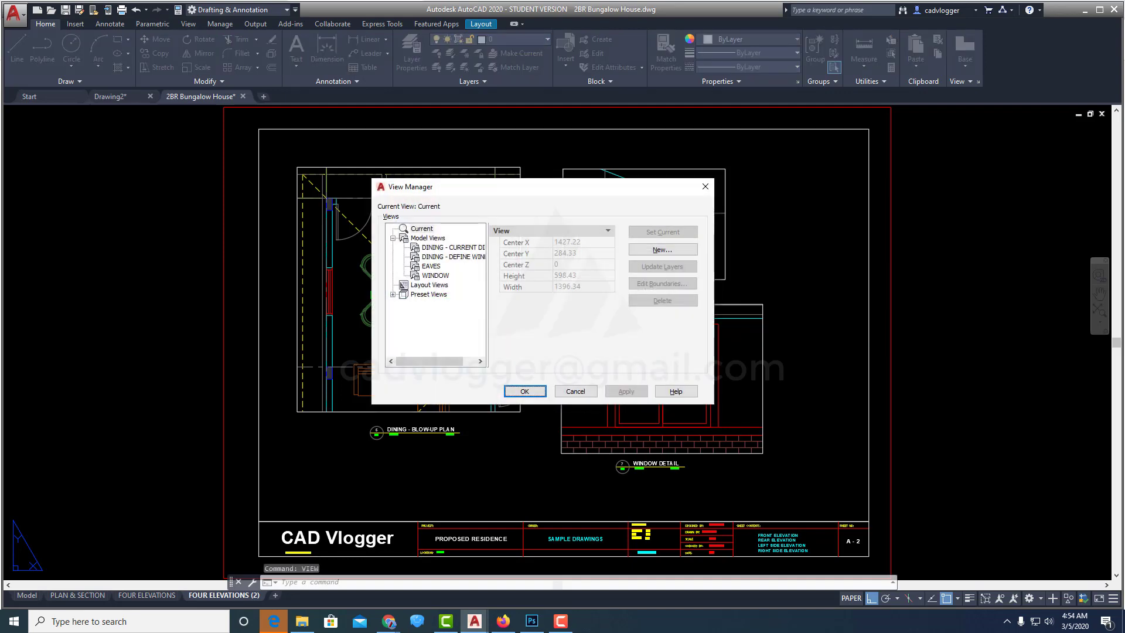
pyautogui.click(437, 287)
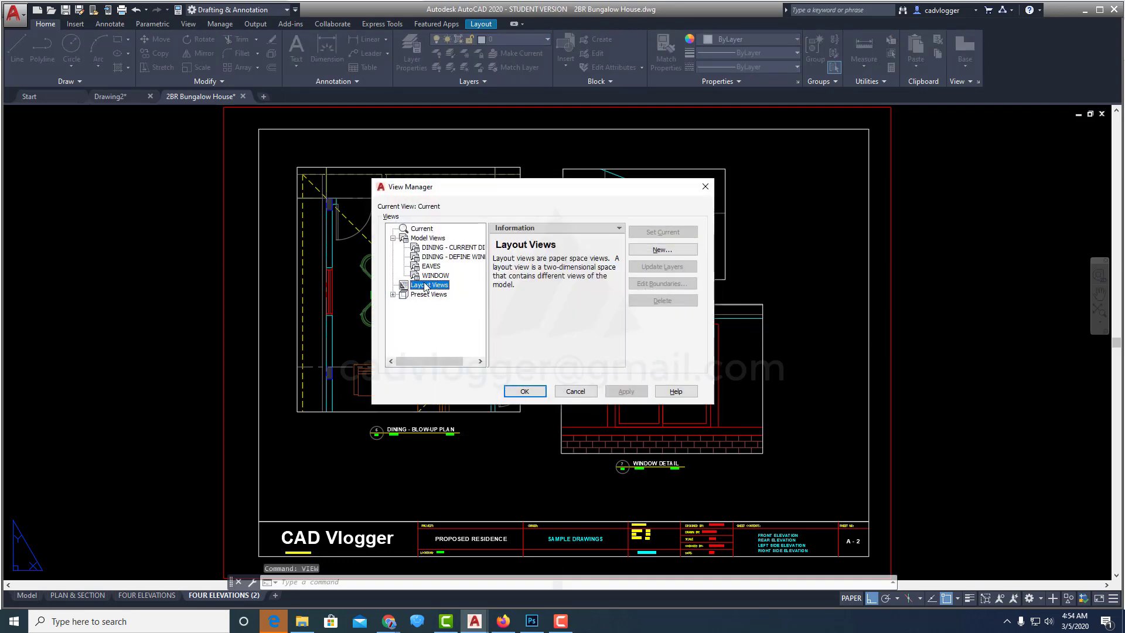
pyautogui.click(662, 251)
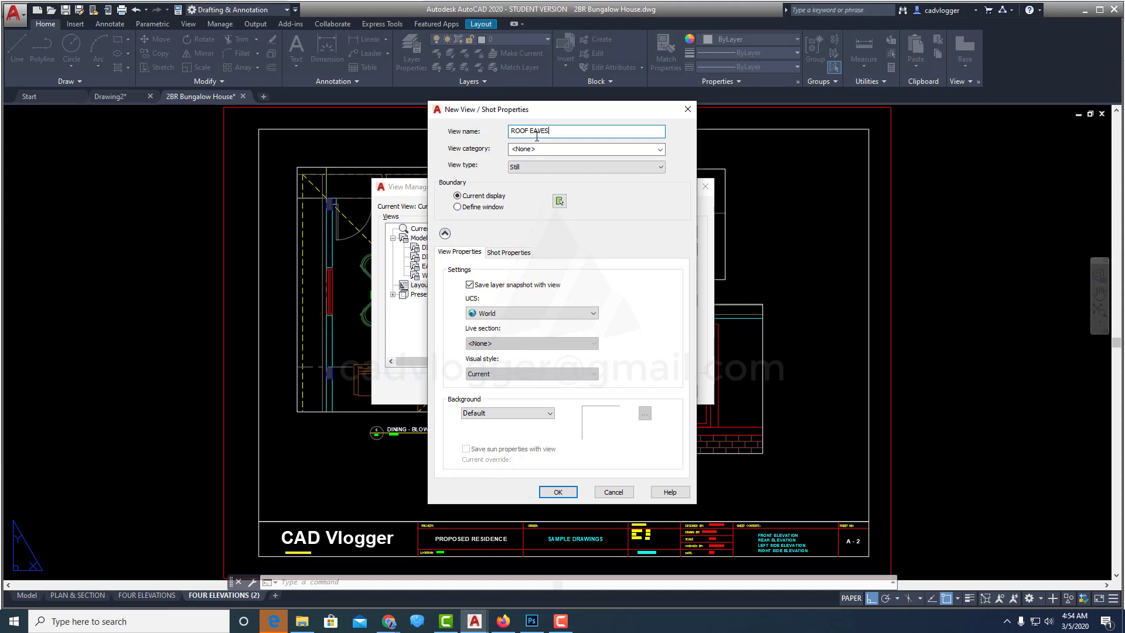
pyautogui.click(457, 209)
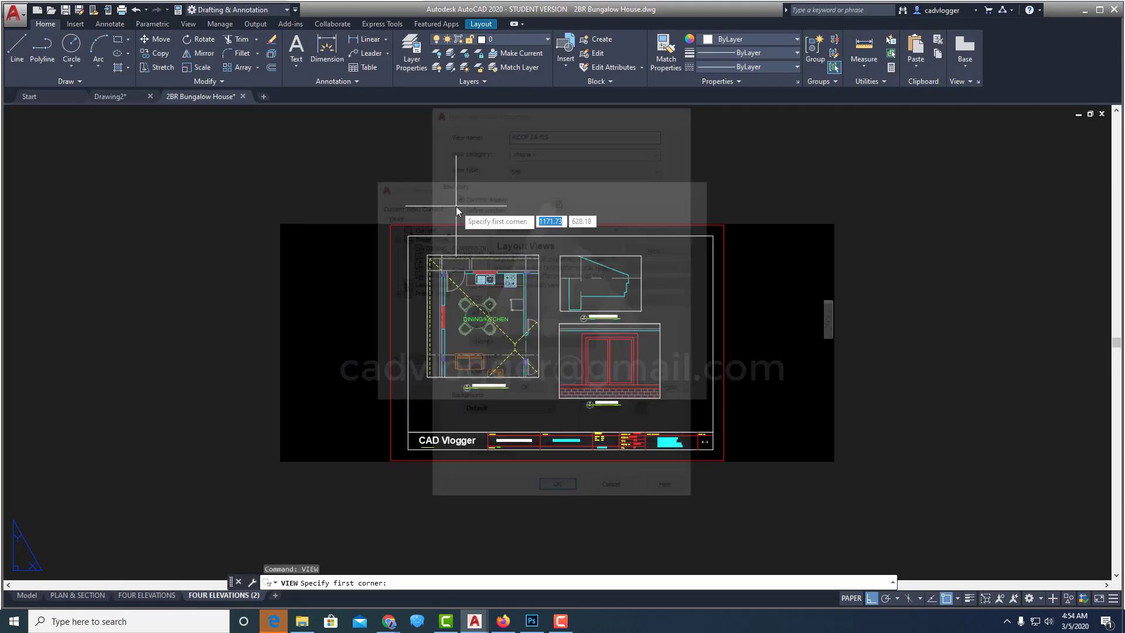
pyautogui.click(555, 312)
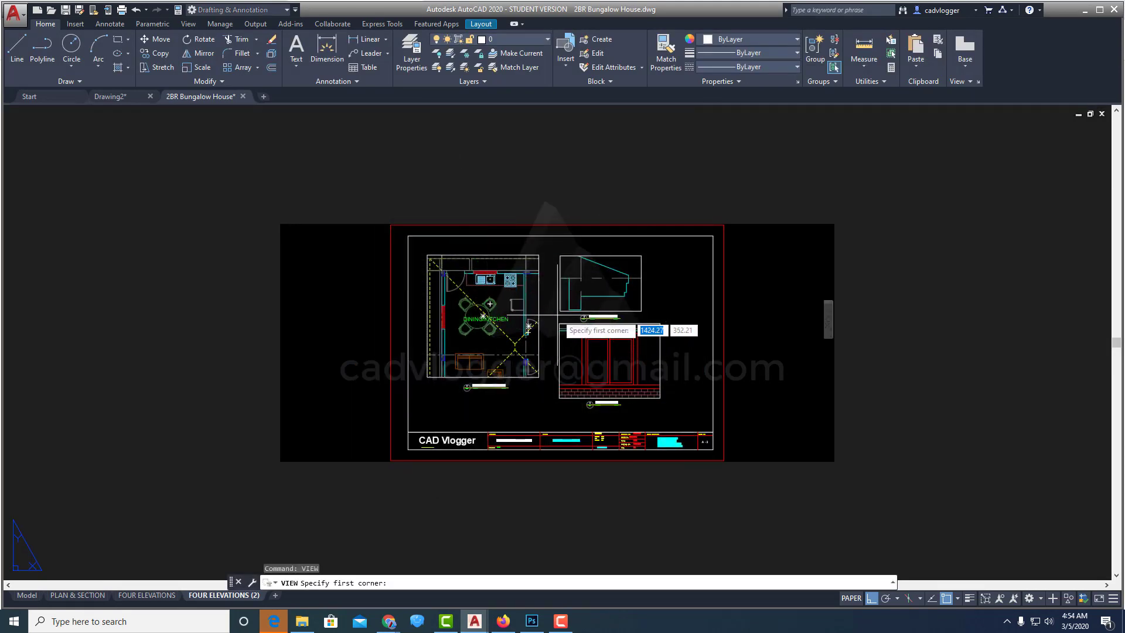
pyautogui.click(642, 255)
pyautogui.press('Return')
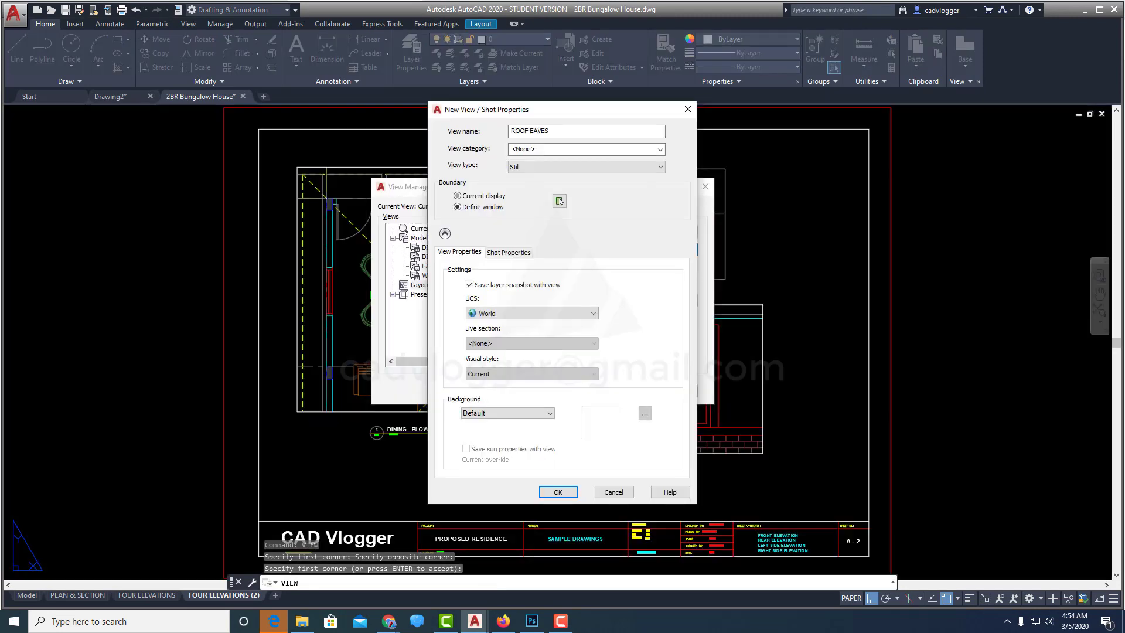
pyautogui.click(558, 493)
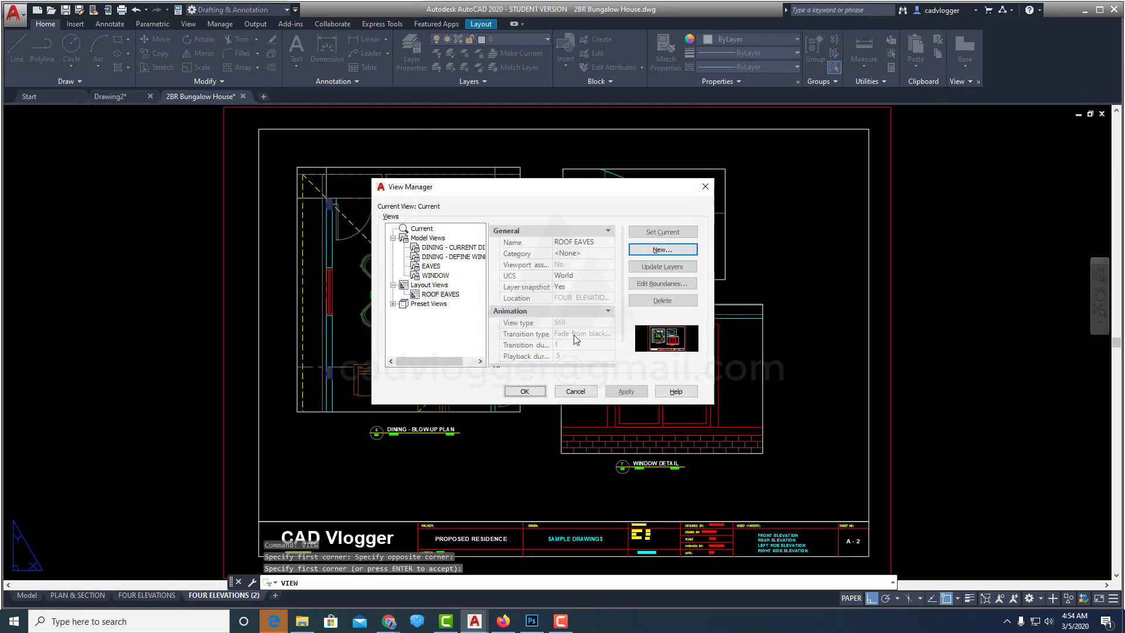
# - Save a layout view WINDOW PSPACE framing the window detail, keeping the existing WINDOW view
pyautogui.click(648, 252)
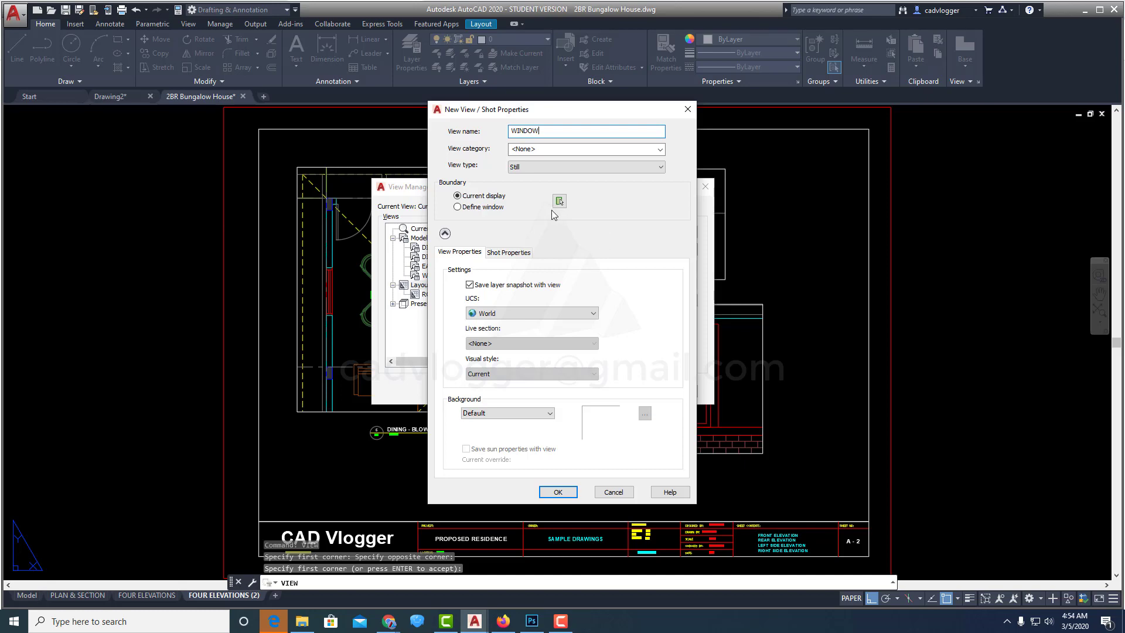
pyautogui.click(473, 207)
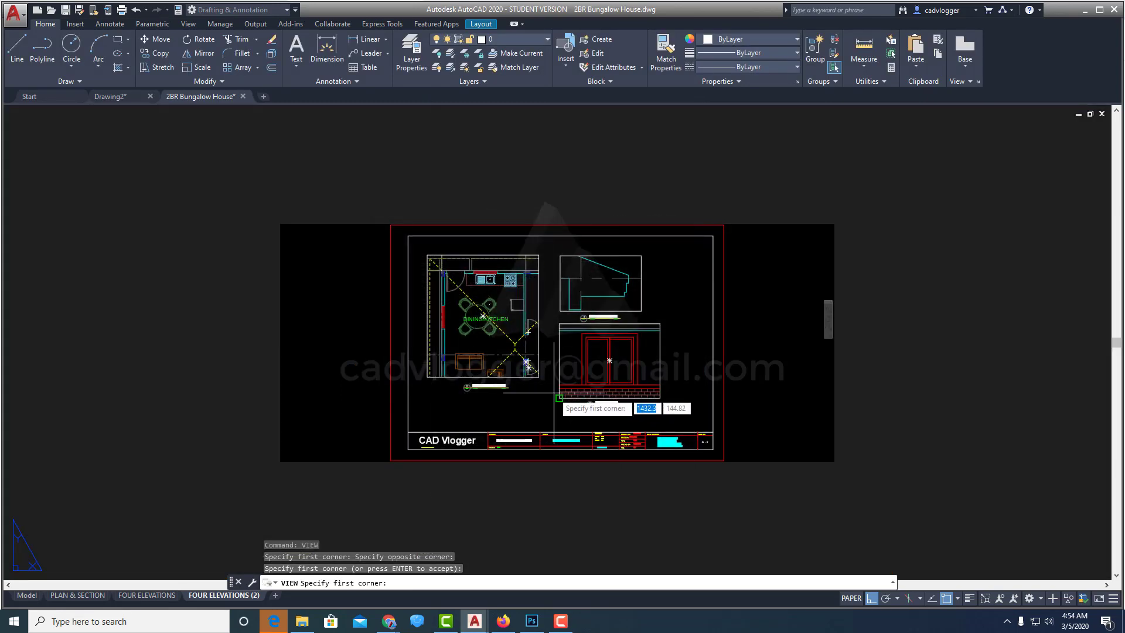
pyautogui.click(592, 372)
pyautogui.click(660, 324)
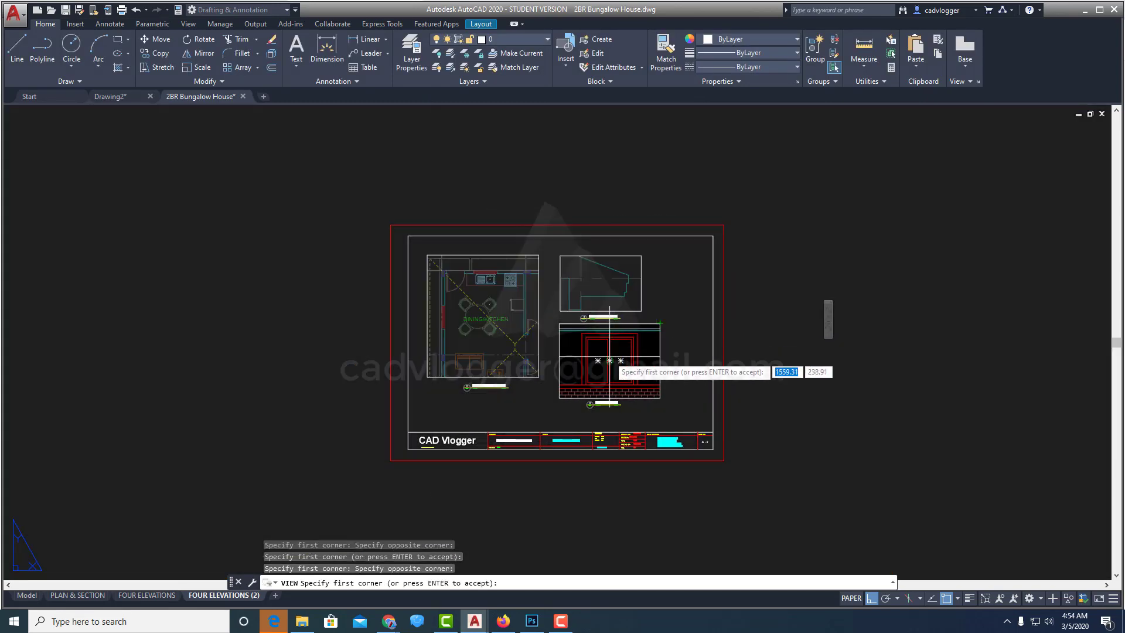
pyautogui.press('Return')
pyautogui.click(558, 492)
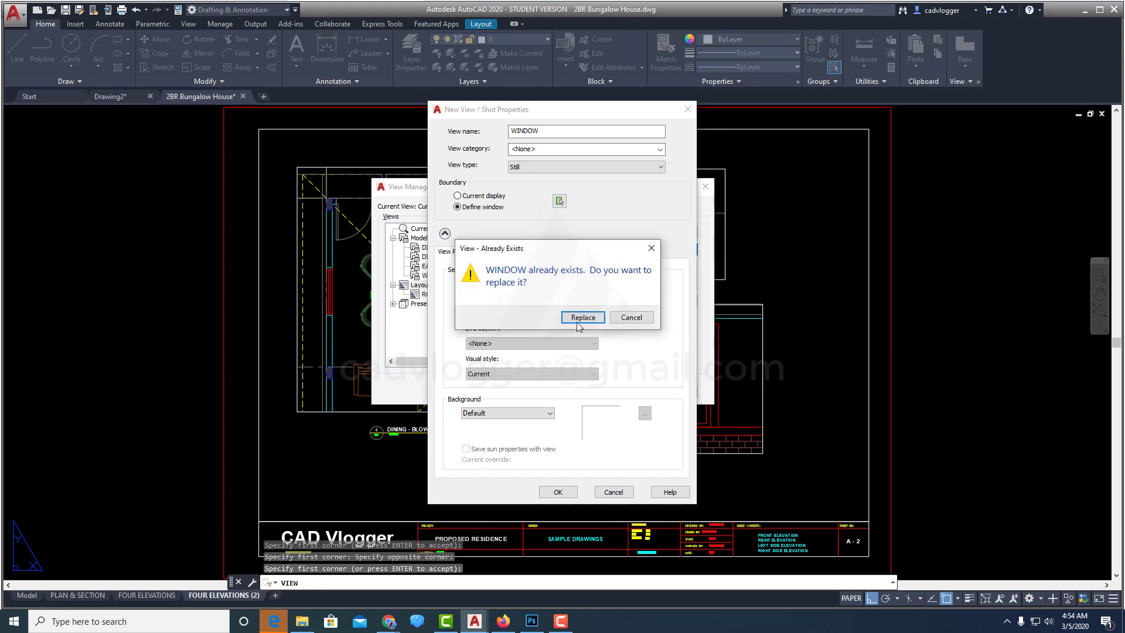
pyautogui.click(632, 320)
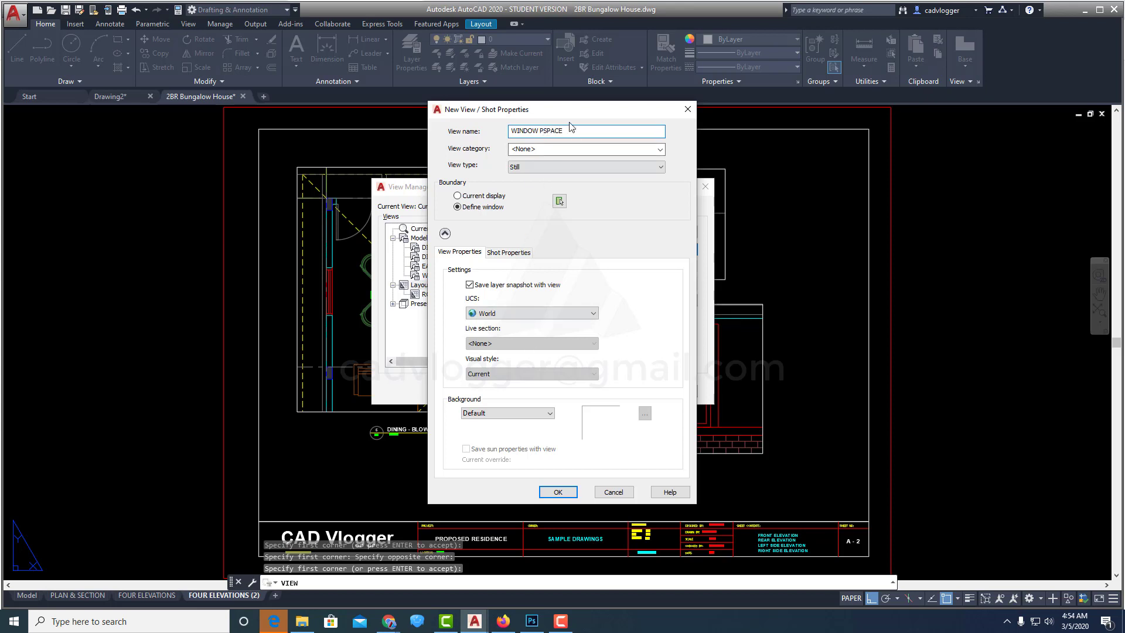
pyautogui.click(556, 493)
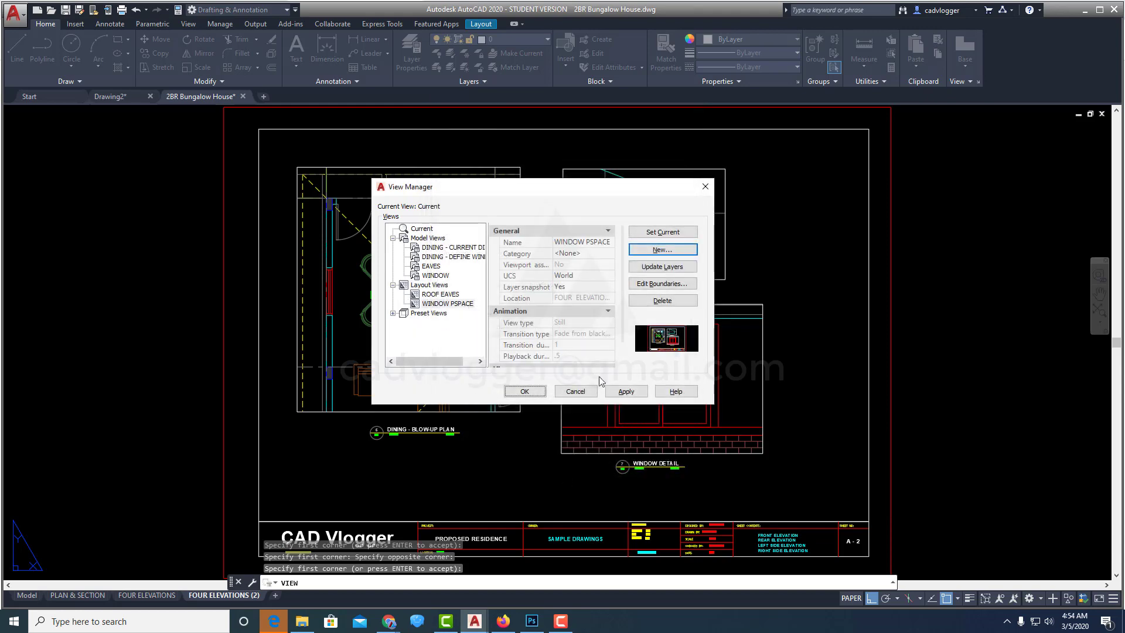
pyautogui.click(626, 391)
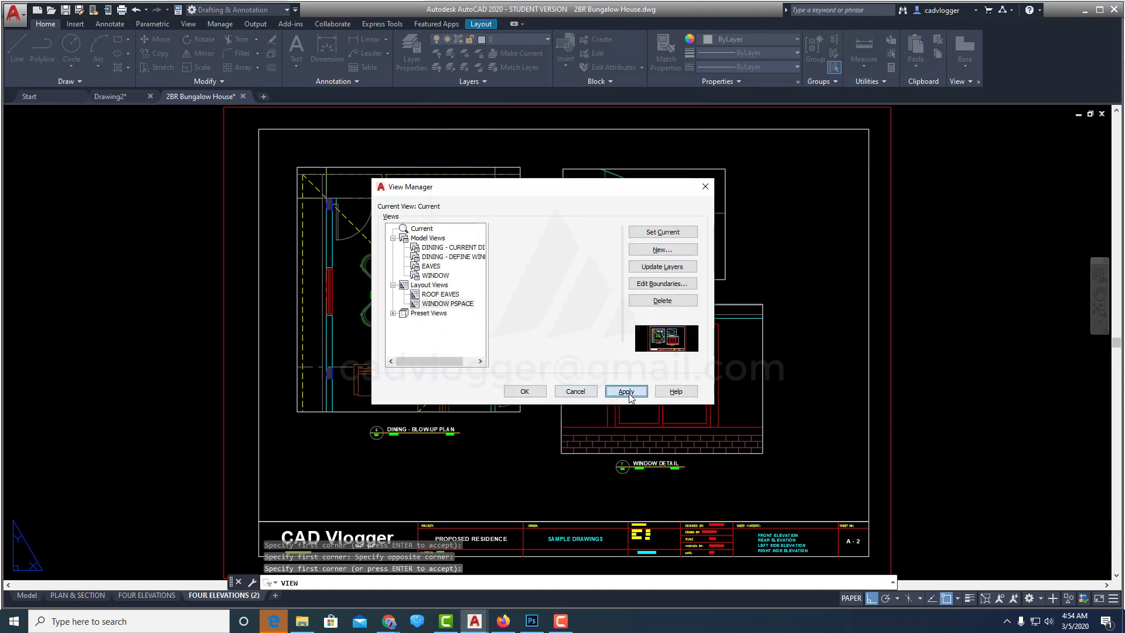
# - Save a layout view DINING PSPACE framing the dining plan, then apply and close
pyautogui.click(663, 250)
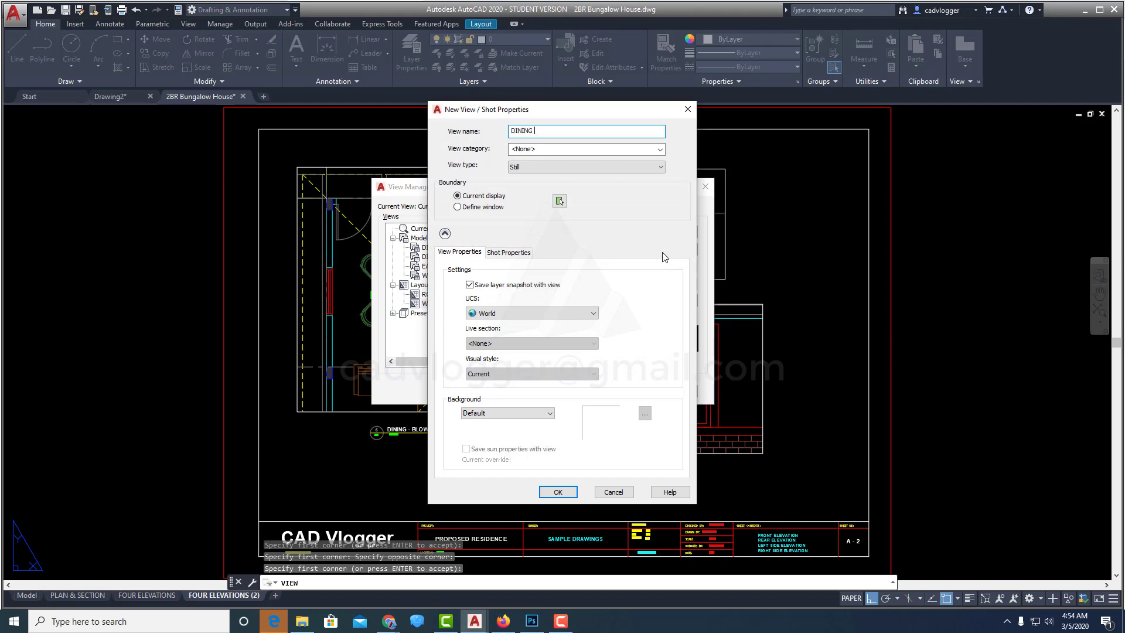
pyautogui.click(475, 207)
pyautogui.click(429, 380)
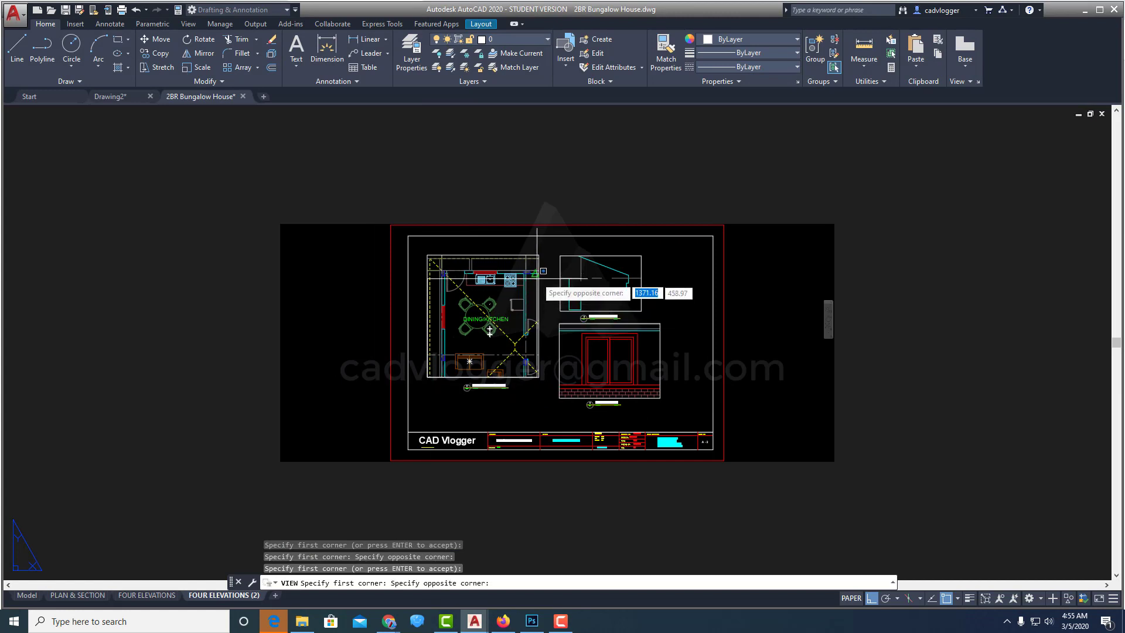
pyautogui.click(538, 267)
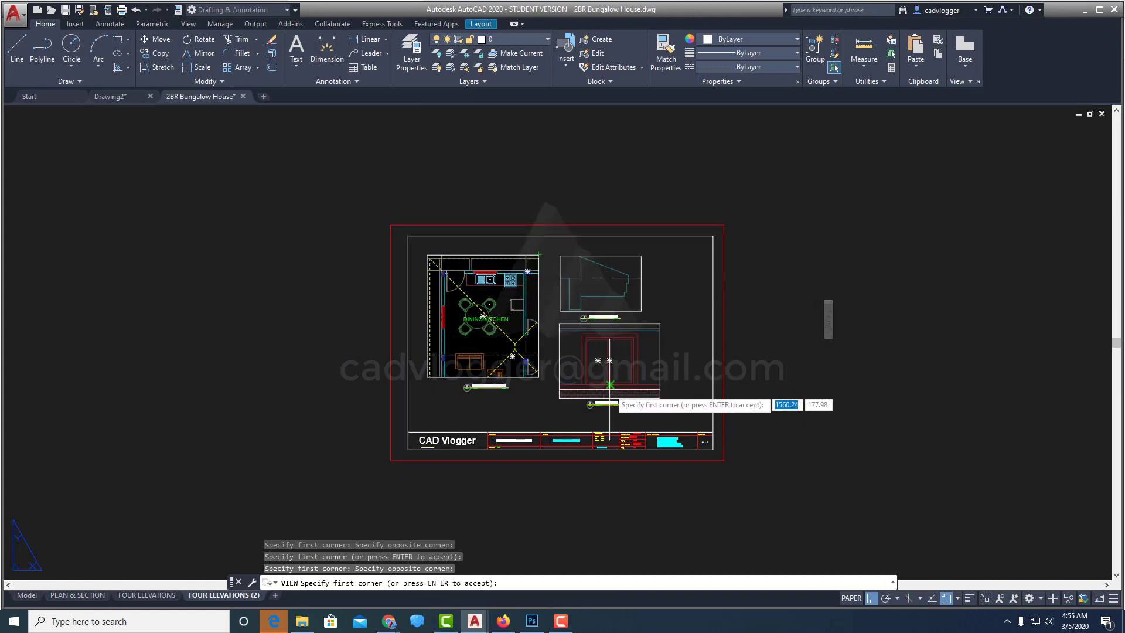
pyautogui.press('Return')
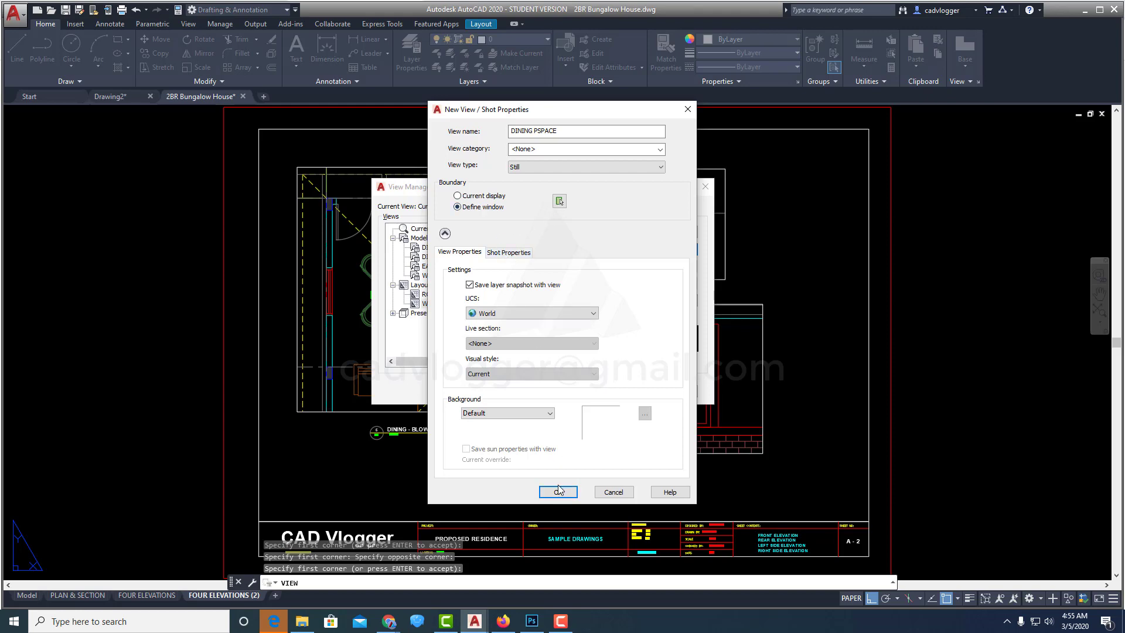
pyautogui.click(558, 491)
pyautogui.click(614, 392)
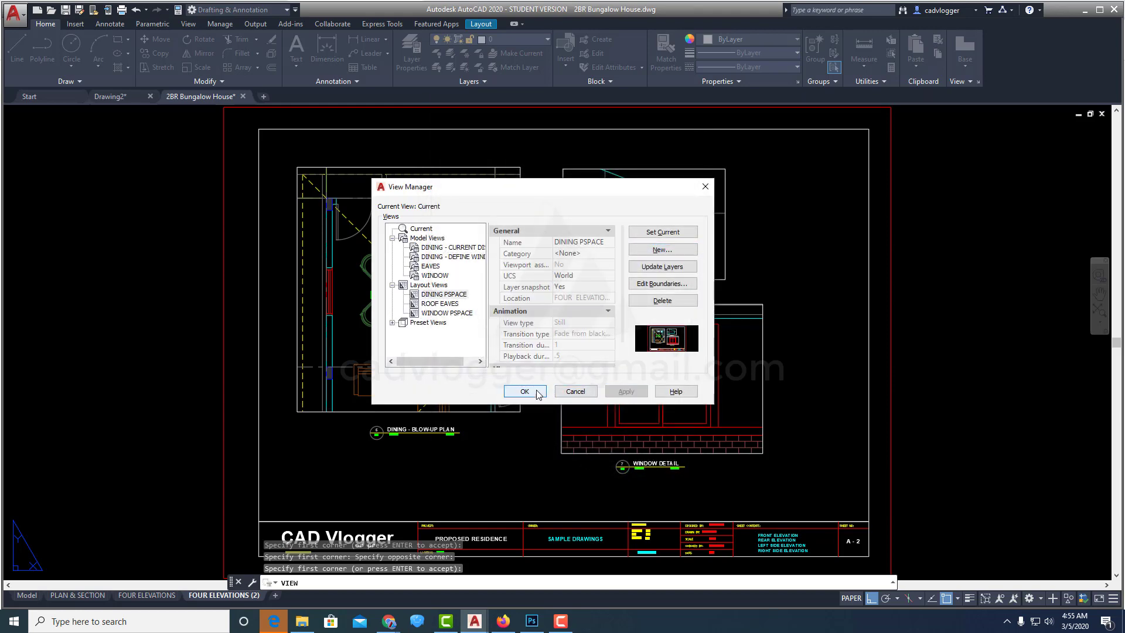
pyautogui.click(525, 391)
# - Copy the whole detail sheet with a window selection and place the copy to the right
pyautogui.scroll(-4, 535, 369)
pyautogui.write('co')
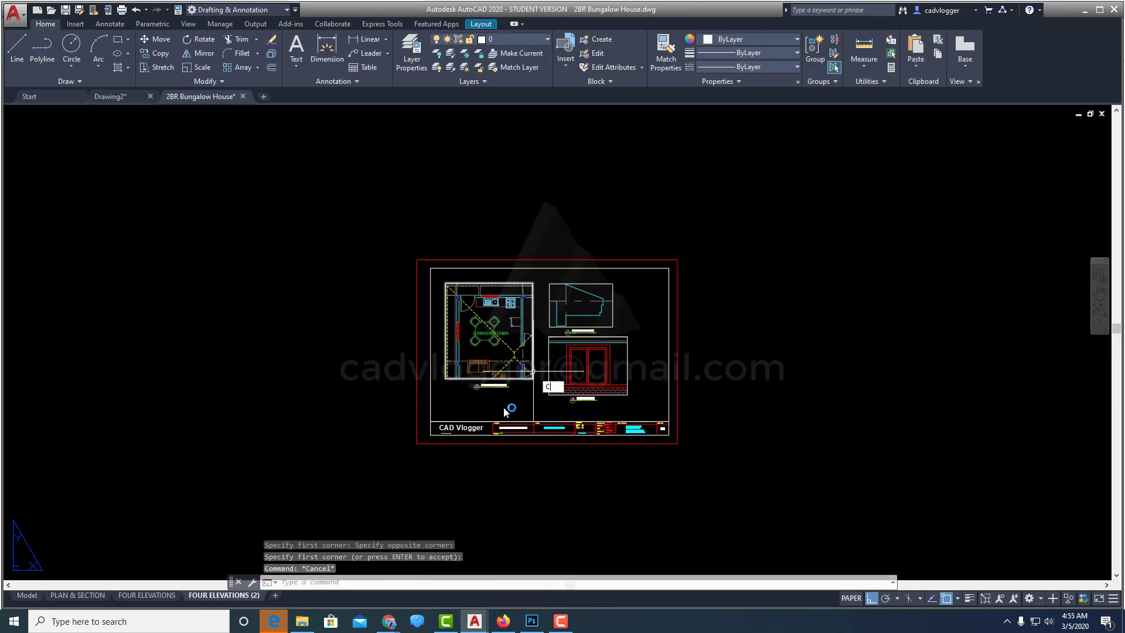
pyautogui.press('Return')
pyautogui.write('w')
pyautogui.press('Return')
pyautogui.click(383, 457)
pyautogui.click(762, 213)
pyautogui.press('Return')
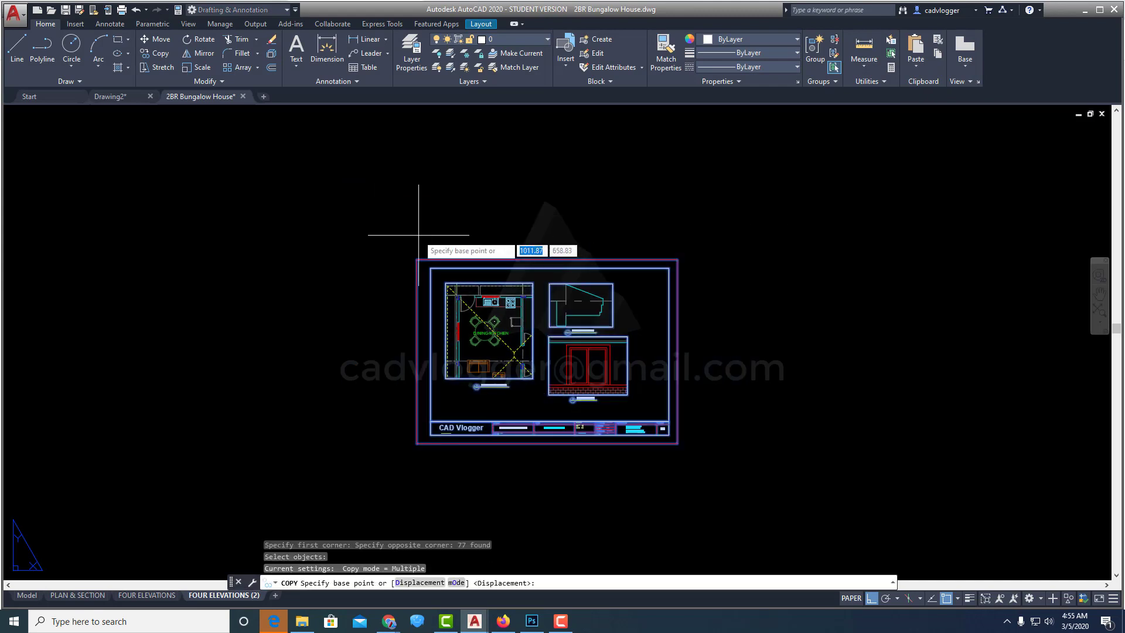
pyautogui.click(418, 235)
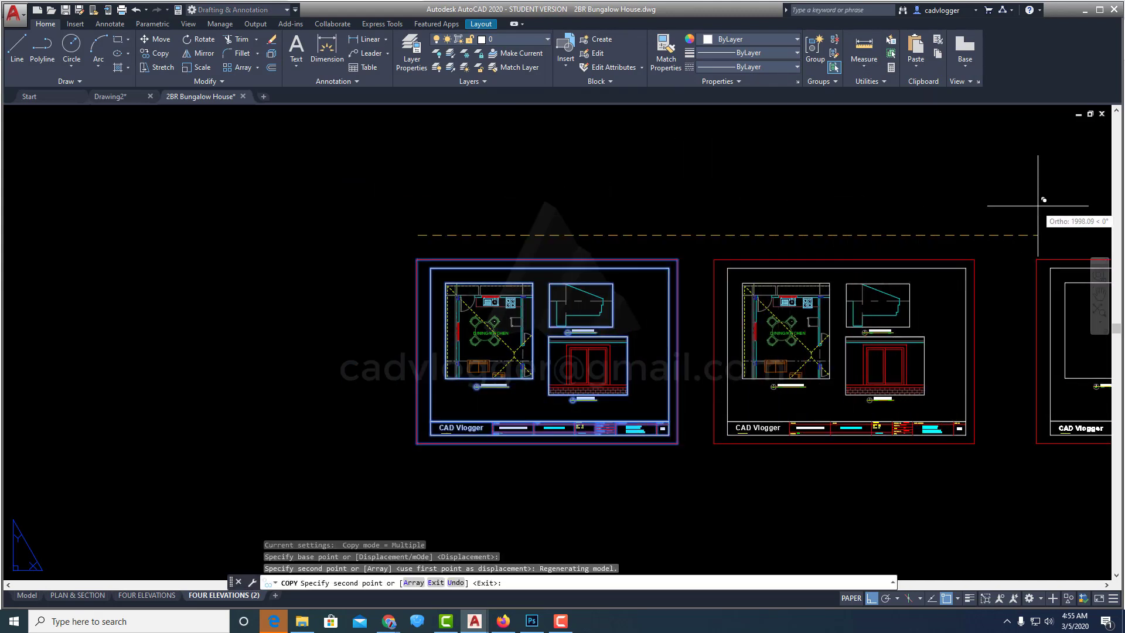
pyautogui.click(1010, 202)
pyautogui.press('Return')
pyautogui.scroll(6, 876, 353)
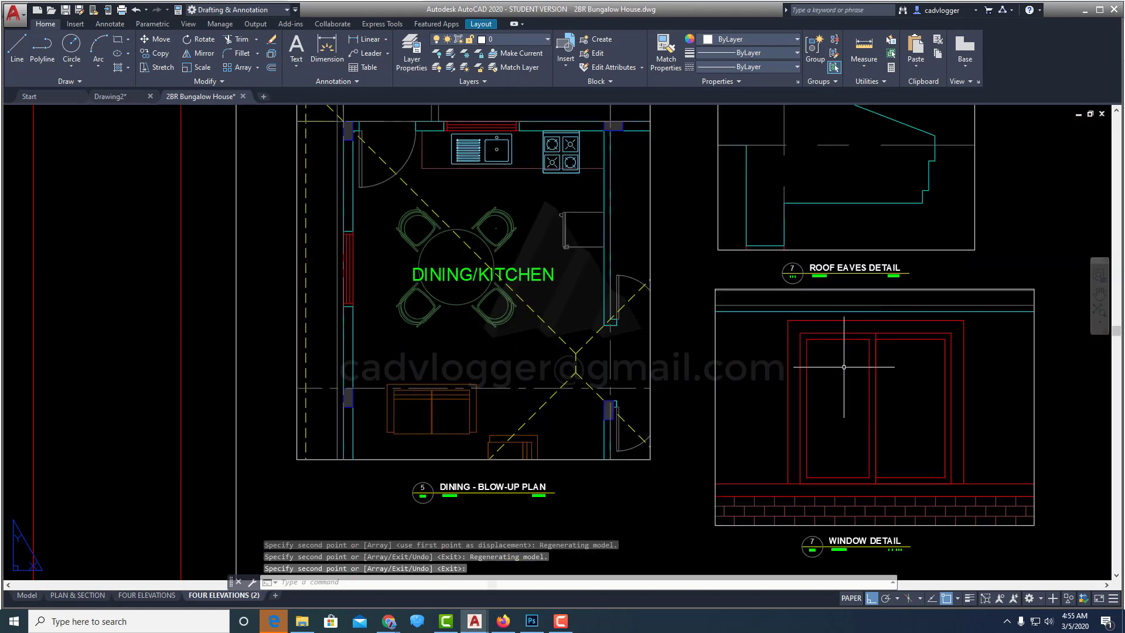
pyautogui.scroll(-4, 762, 352)
pyautogui.scroll(2, 637, 350)
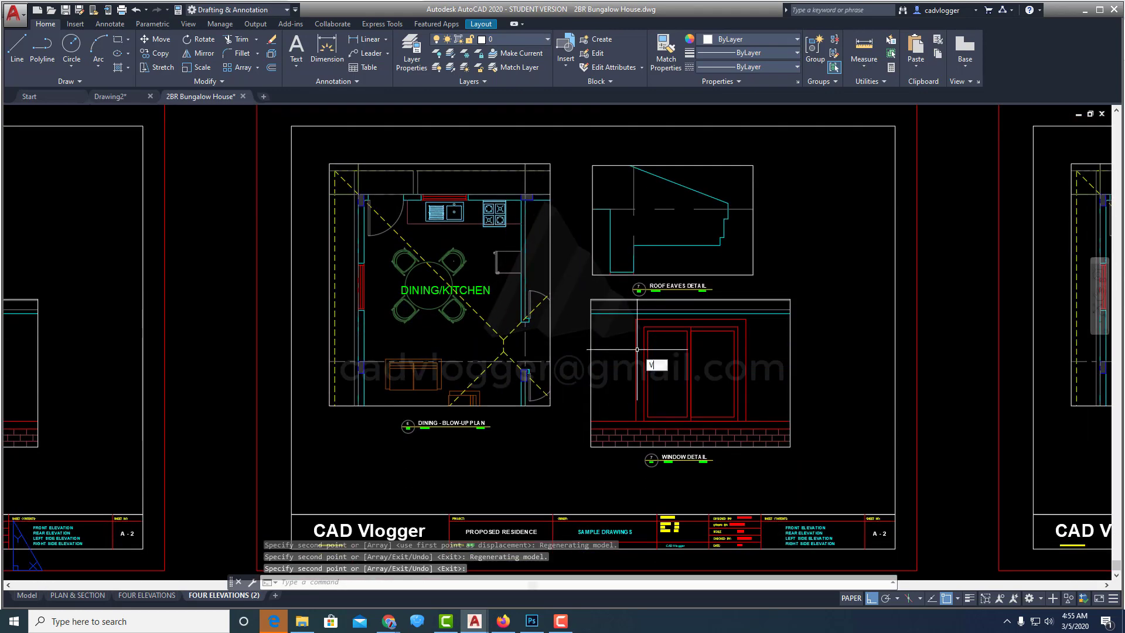
# - Save a new layout view named TITLE BLOCK NUMBER, then zoom extents to show all sheets
pyautogui.write('VIEW')
pyautogui.press('Return')
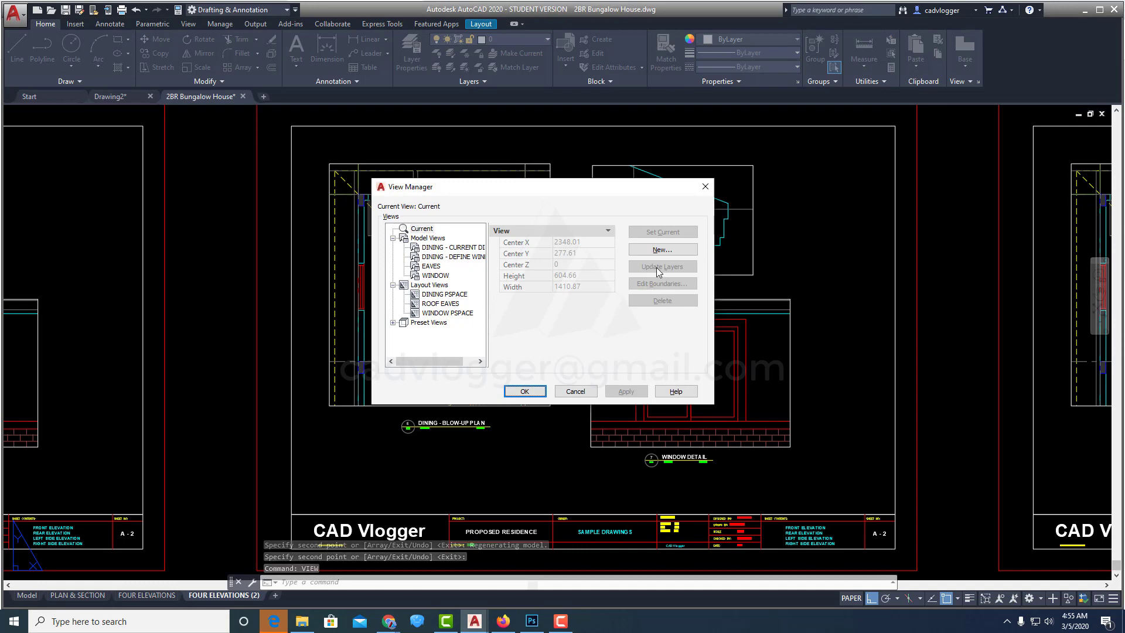
pyautogui.click(662, 249)
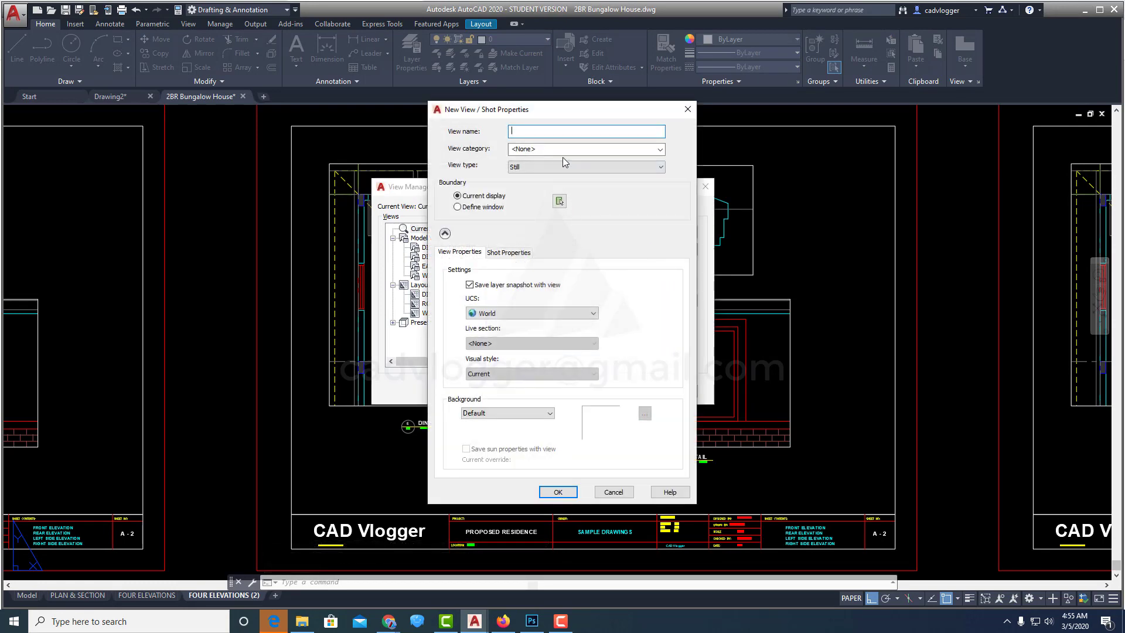
pyautogui.write('TITLE BLOCK NUMBER 2')
pyautogui.click(564, 493)
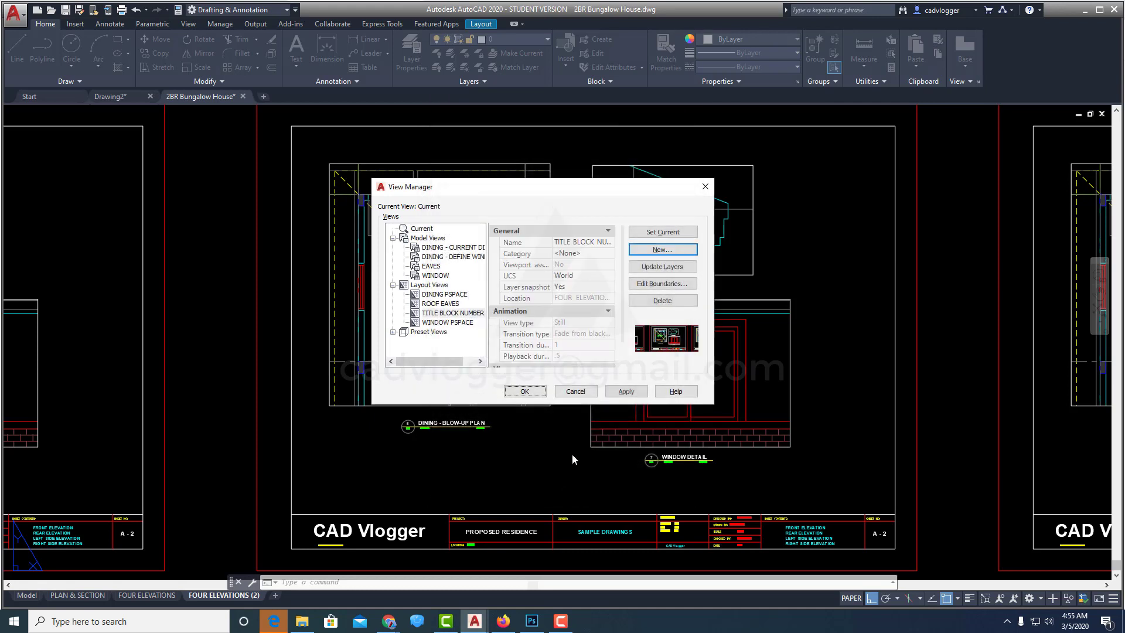
pyautogui.click(525, 392)
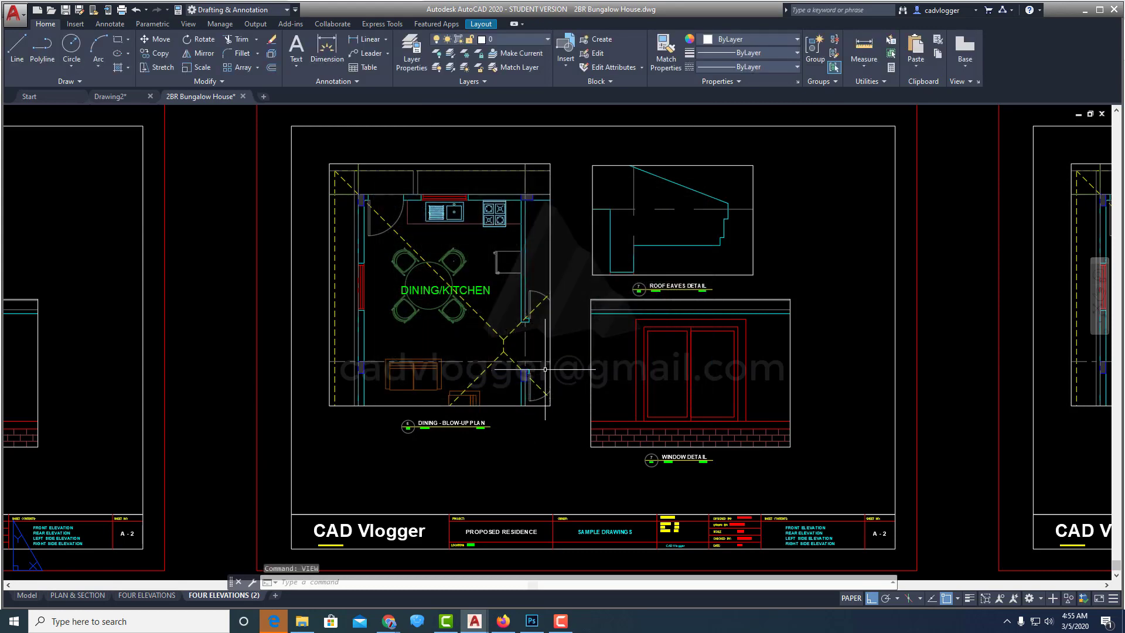
pyautogui.write('z')
pyautogui.press('Return')
pyautogui.write('e')
pyautogui.press('Return')
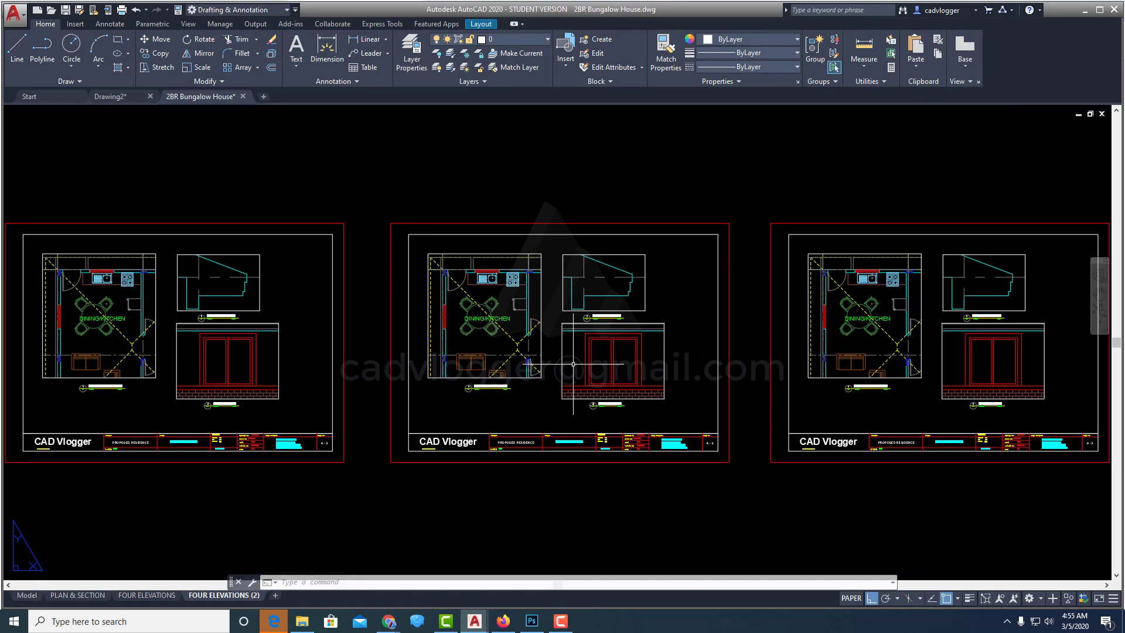
# - Set the DINING PSPACE layout view current in the View Manager and apply it
pyautogui.write('view')
pyautogui.press('Return')
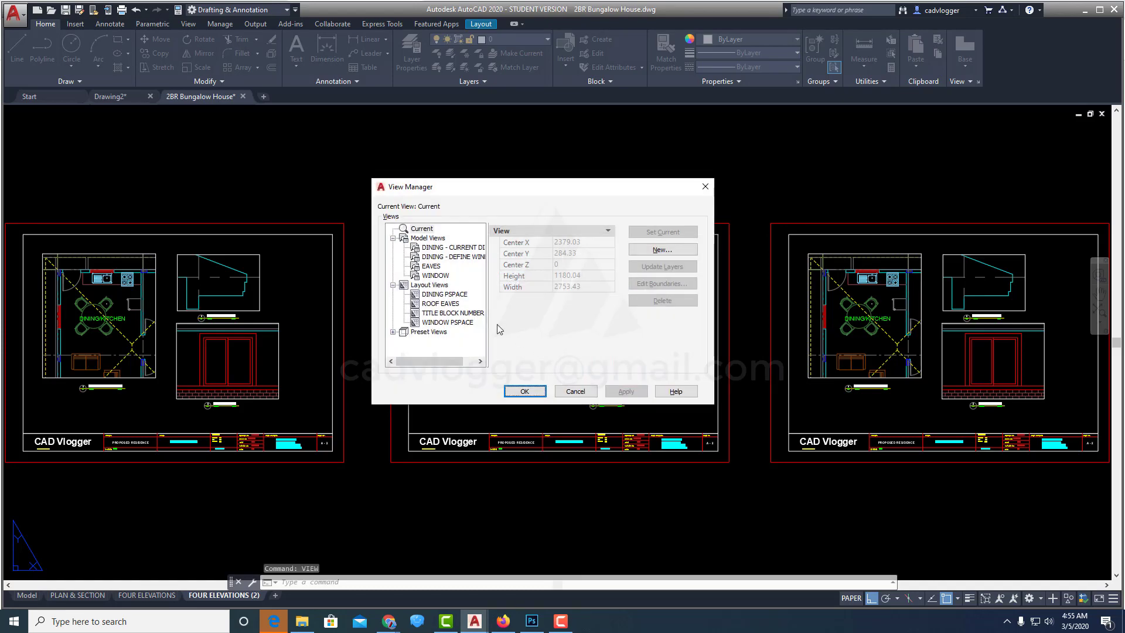
pyautogui.click(442, 295)
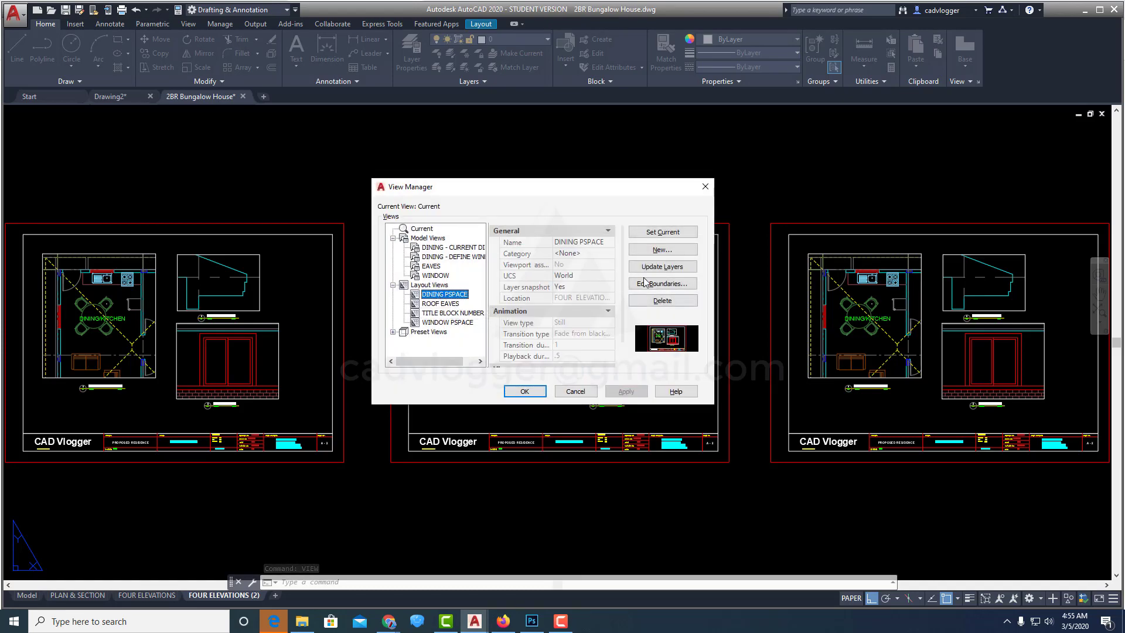
pyautogui.click(656, 232)
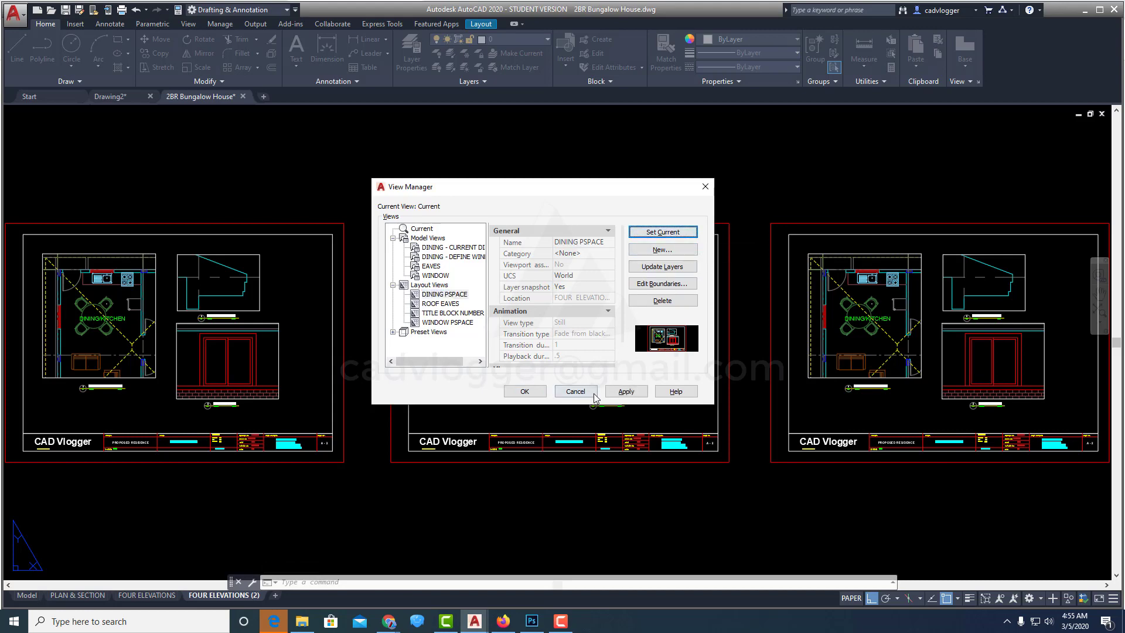
pyautogui.click(626, 392)
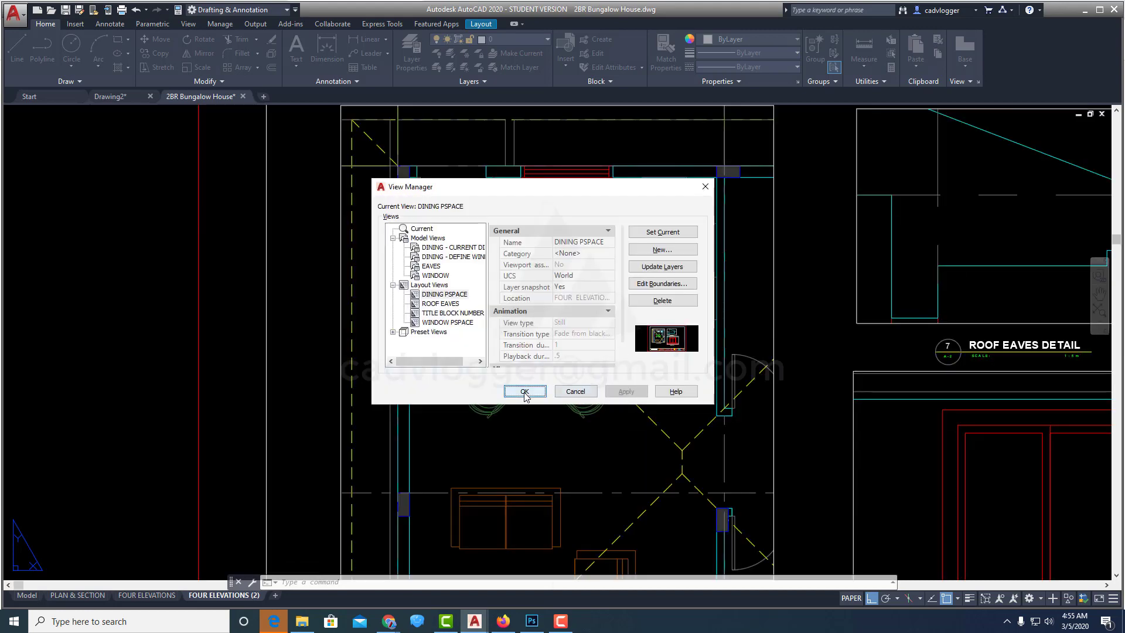
pyautogui.click(525, 392)
# - Cancel the viewport pick, close the View Manager, and zoom extents to show all sheets
pyautogui.scroll(-5, 647, 401)
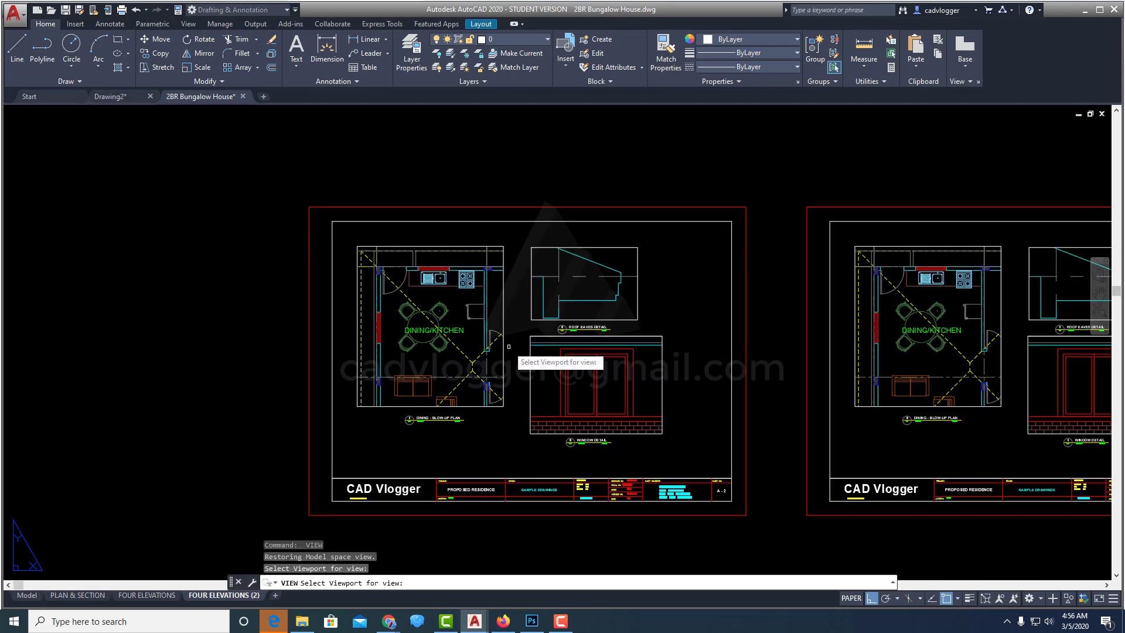
pyautogui.press('Escape')
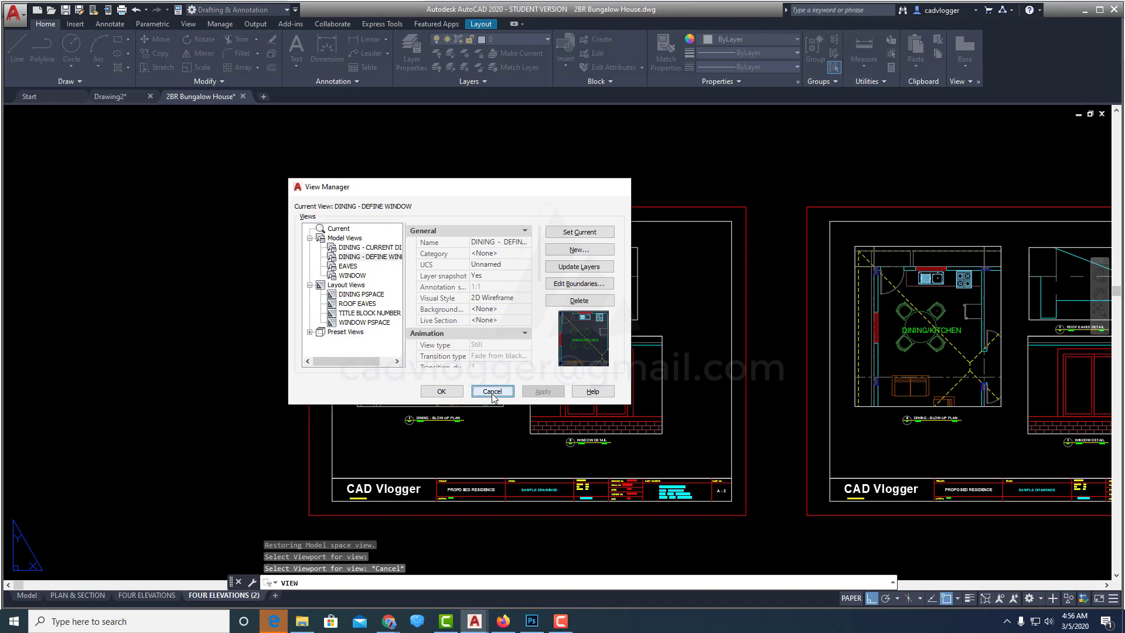
pyautogui.click(493, 391)
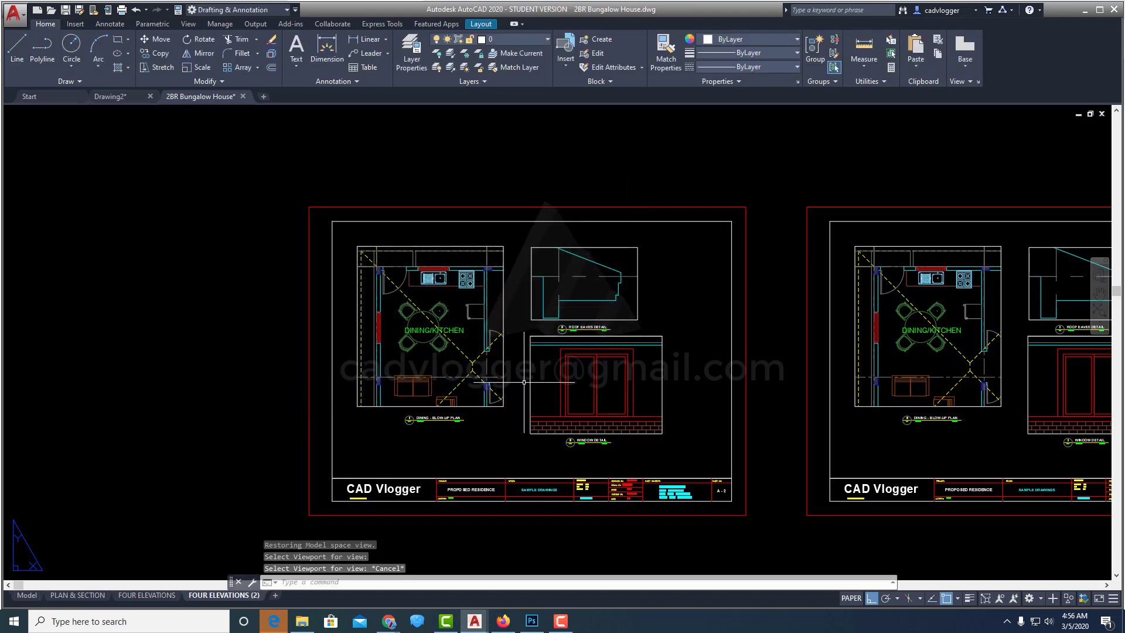
pyautogui.write('z')
pyautogui.press('Return')
pyautogui.write('e')
pyautogui.press('Return')
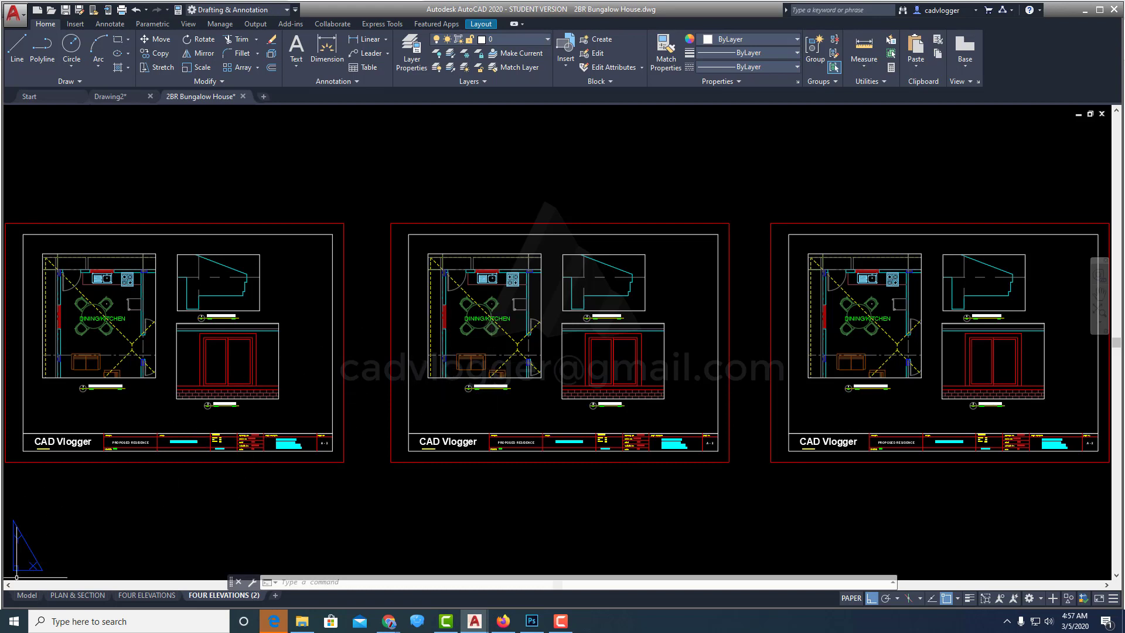
# - From the Model tab, set the ROOF EAVES saved view current via the VIEW manager
pyautogui.click(28, 595)
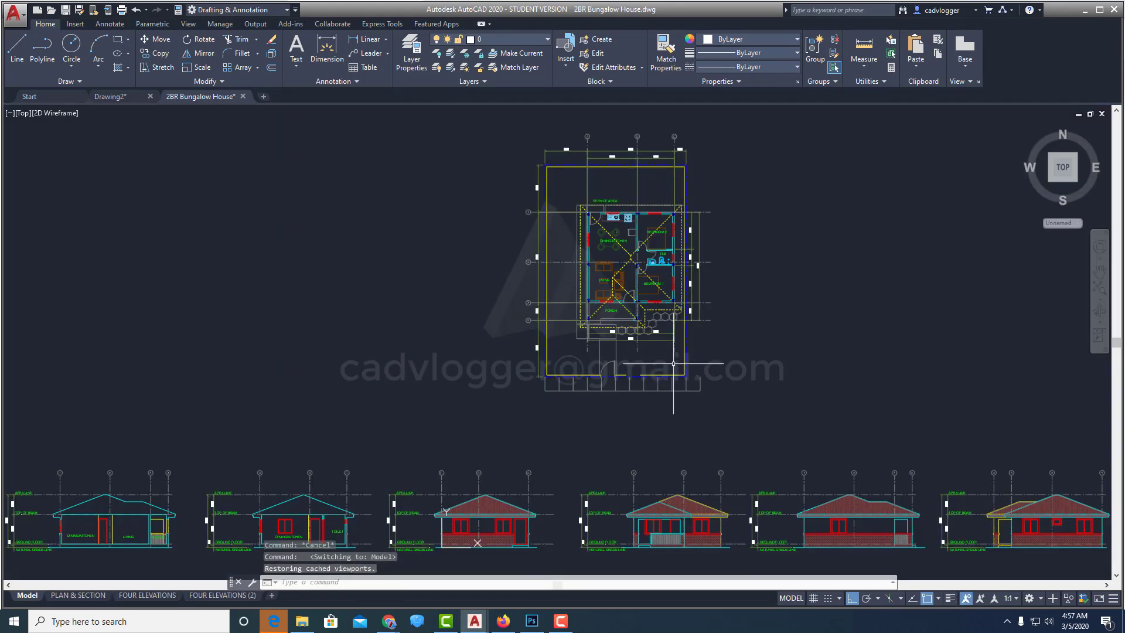
pyautogui.write('view')
pyautogui.press('Return')
pyautogui.moveTo(580, 195); pyautogui.dragTo(332, 147)
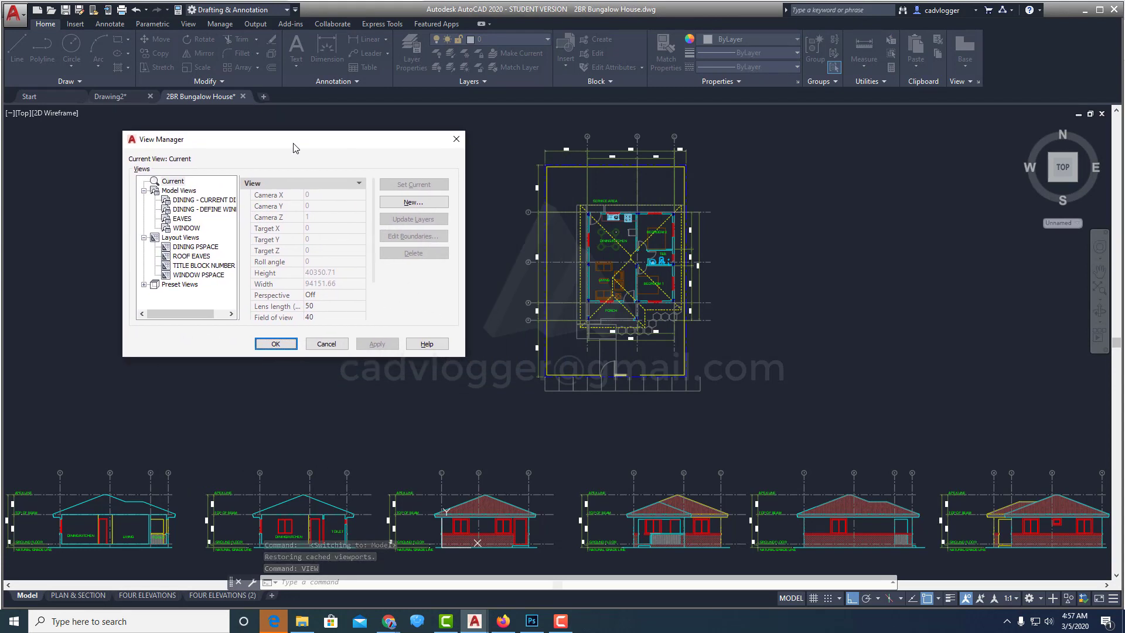
pyautogui.click(193, 256)
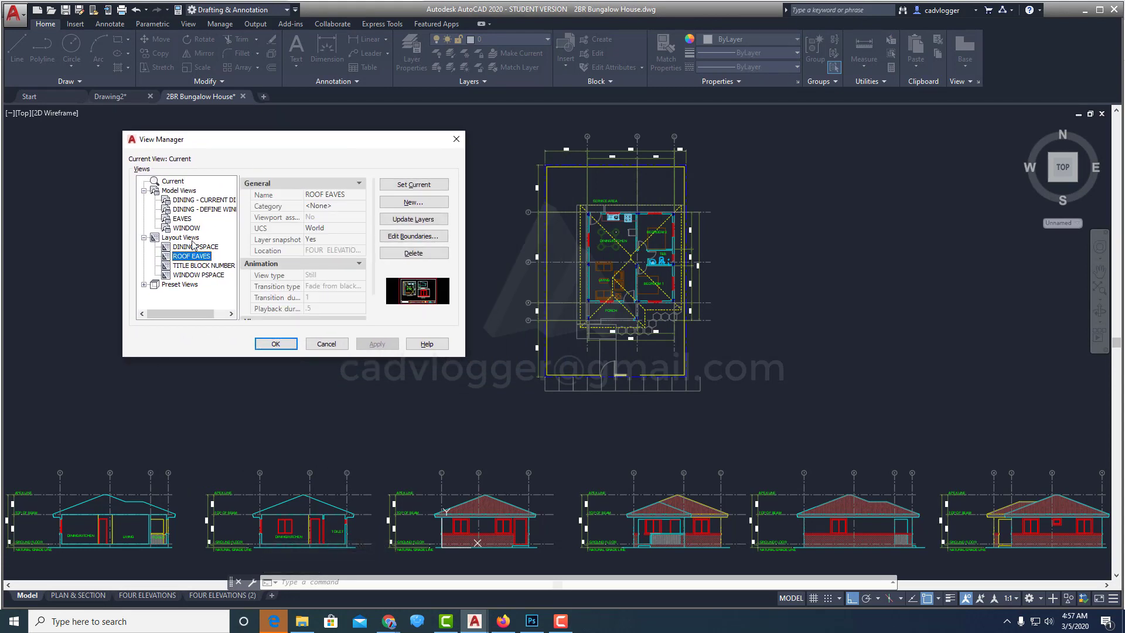
pyautogui.click(413, 185)
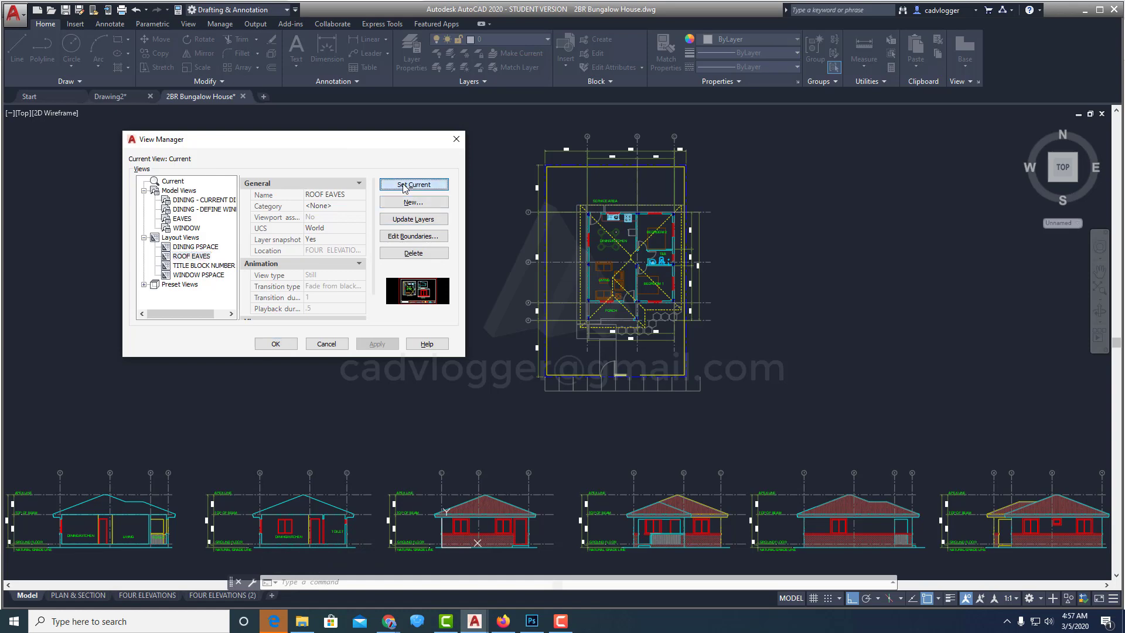
pyautogui.click(376, 345)
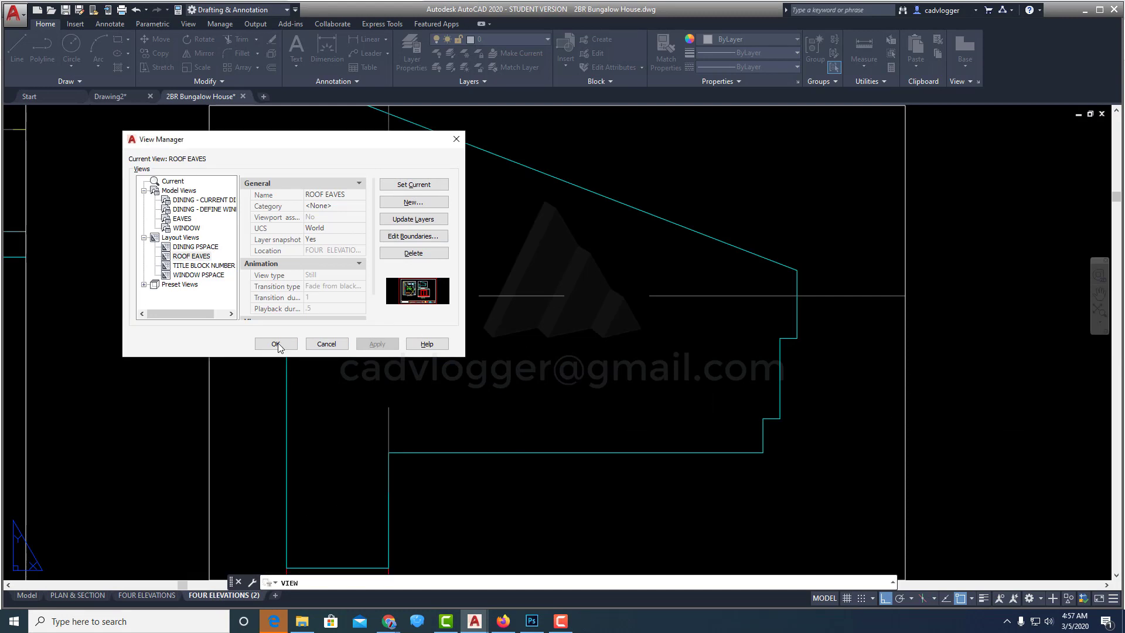
pyautogui.press('Return')
# - Zoom and pan so two whole sheets fill the view with the first one centred
pyautogui.scroll(2, 564, 343)
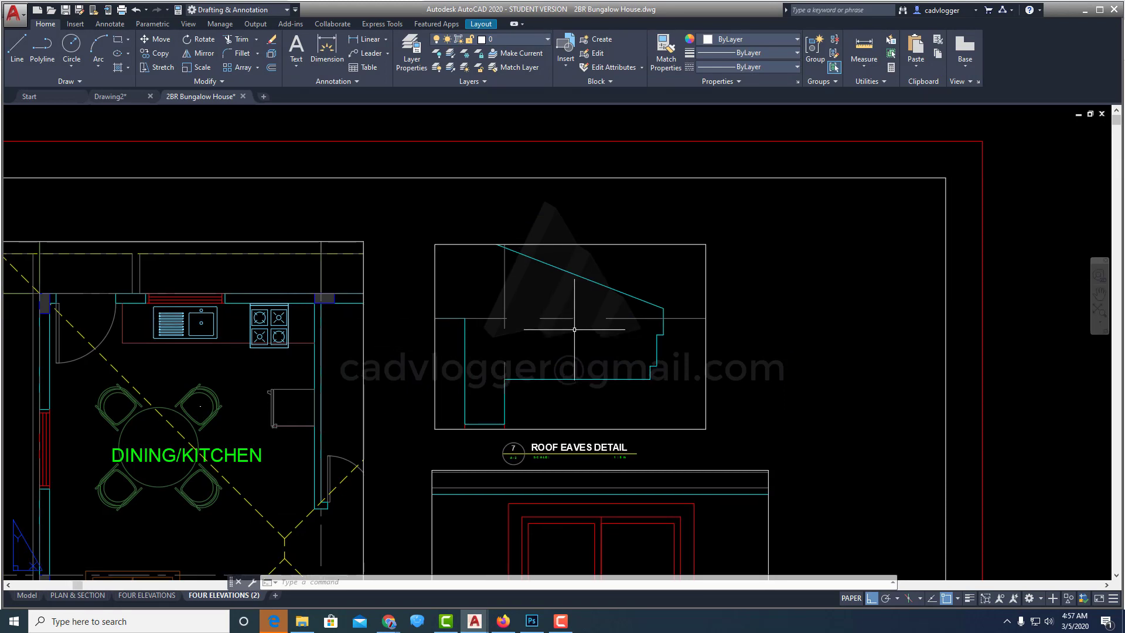
pyautogui.scroll(-5, 575, 330)
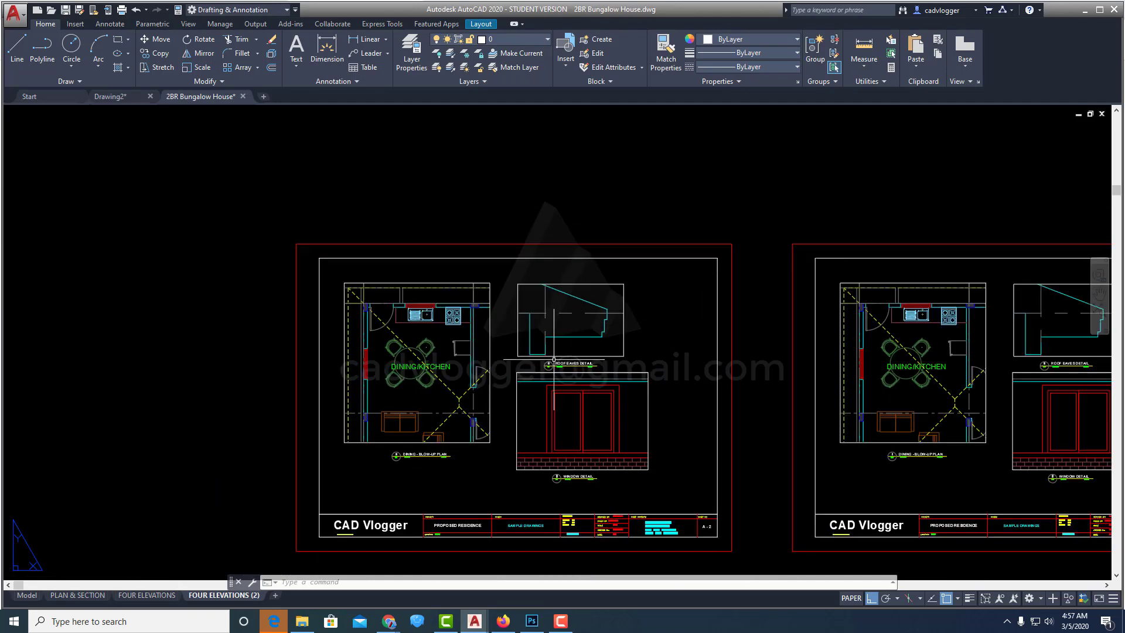
pyautogui.moveTo(897, 387); pyautogui.dragTo(490, 332, button='middle')
pyautogui.moveTo(725, 348); pyautogui.dragTo(640, 352, button='middle')
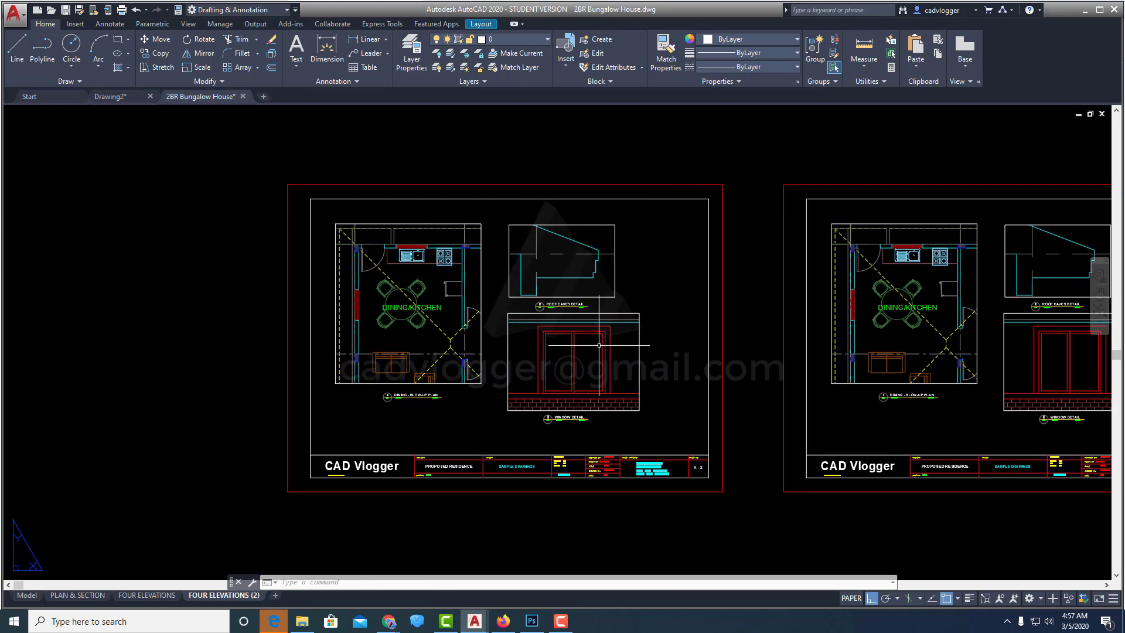
pyautogui.scroll(-2, 600, 344)
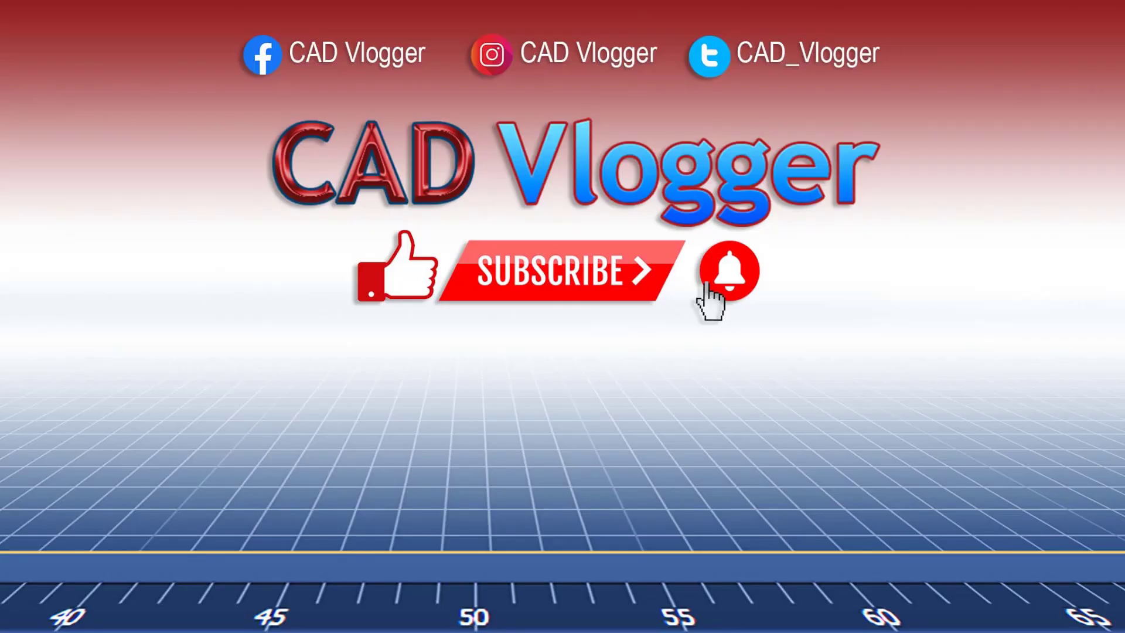